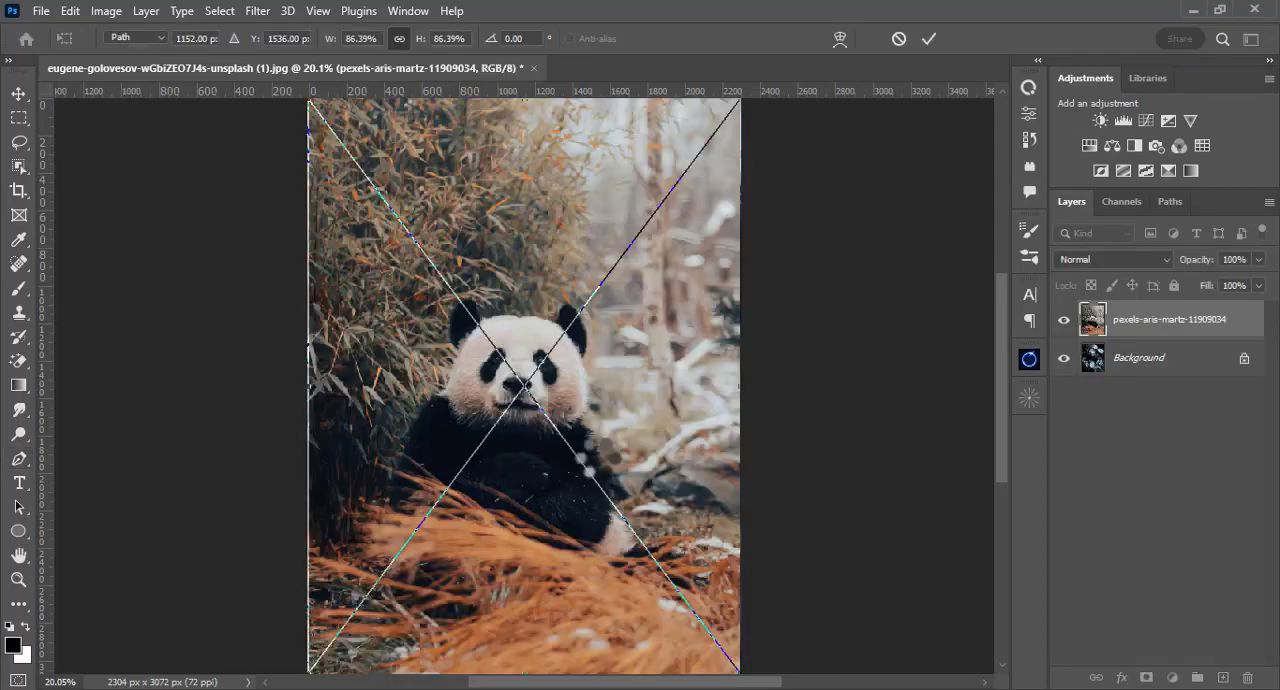
Step: Commit the placed panda image and delete everything outside a rectangular marquee around the panda's head, leaving nothing selected
key(Return)
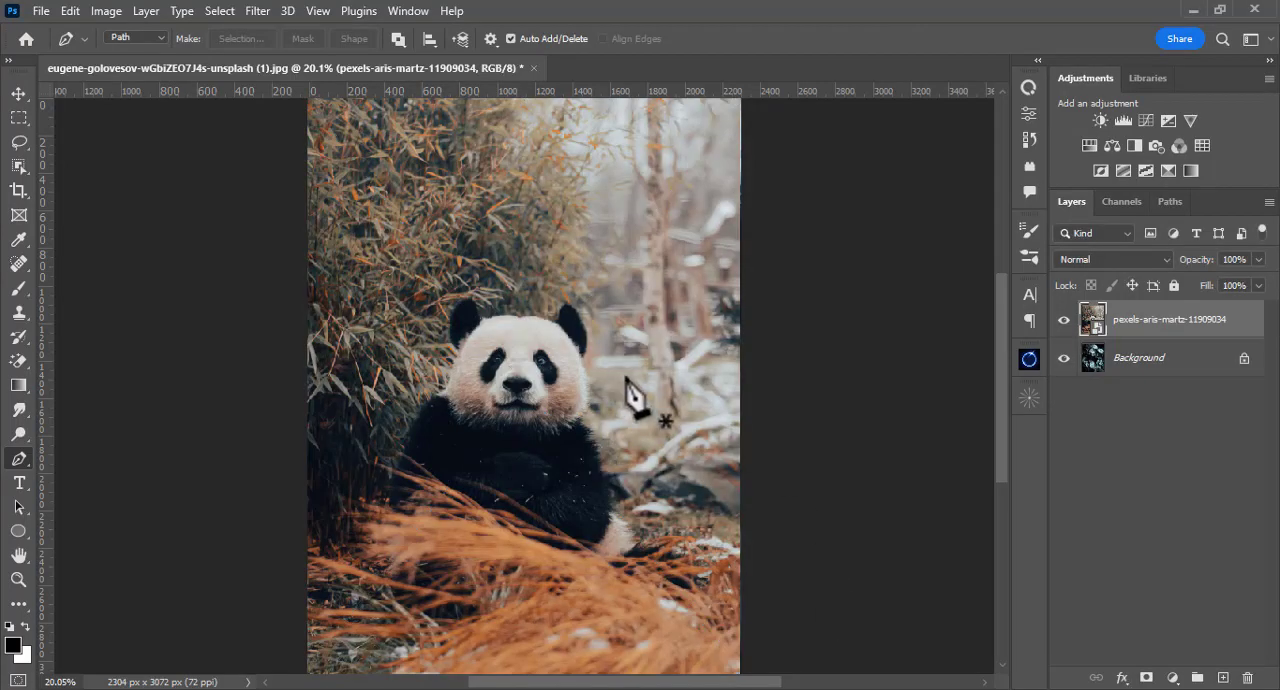
click(21, 125)
drag(418, 291, 614, 453)
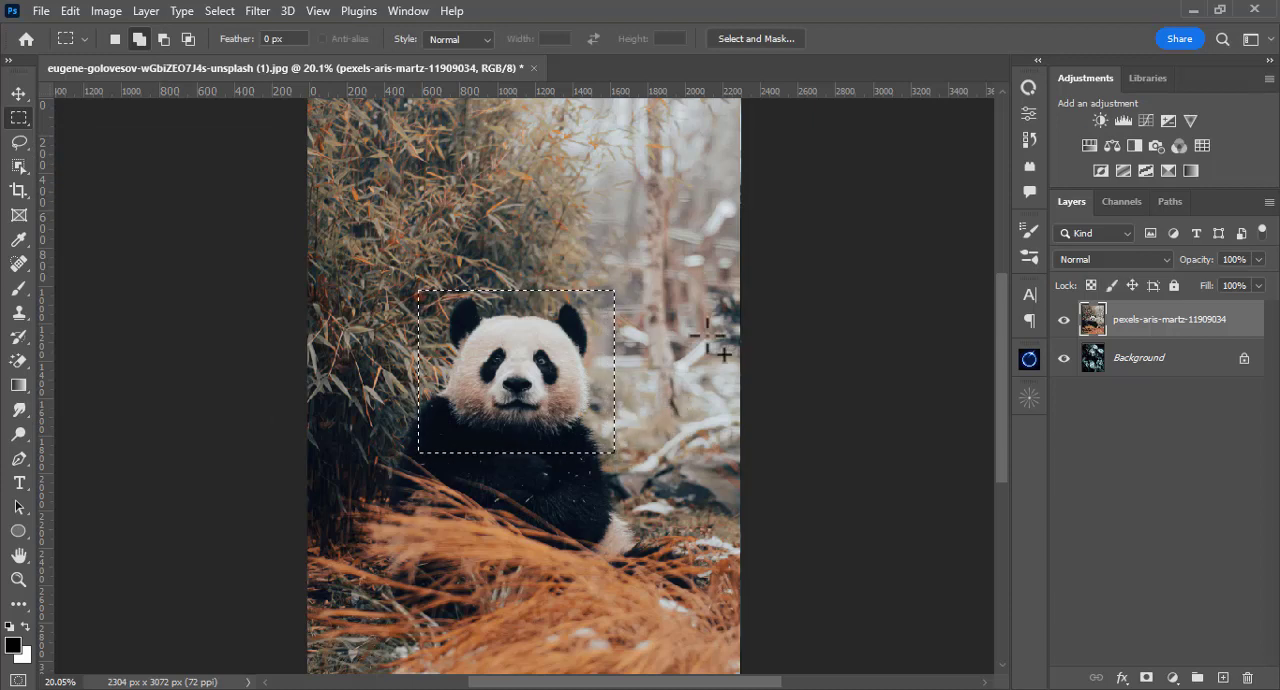
key(ctrl+shift+i)
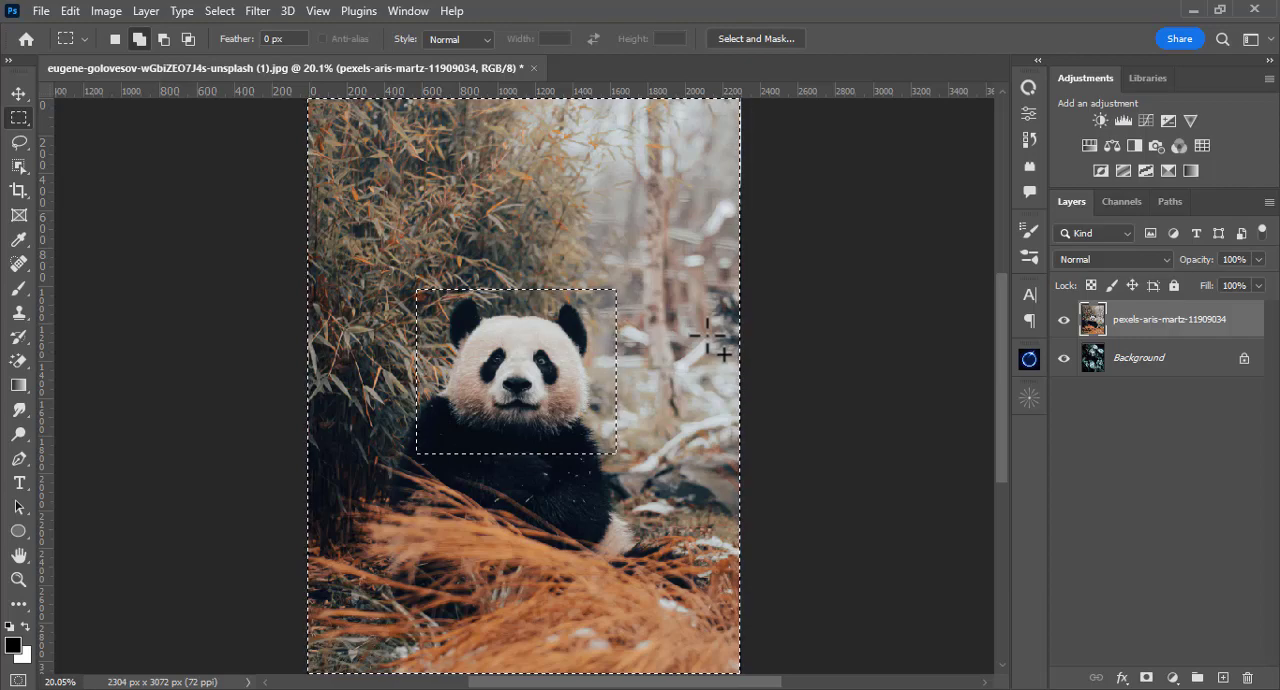
key(Delete)
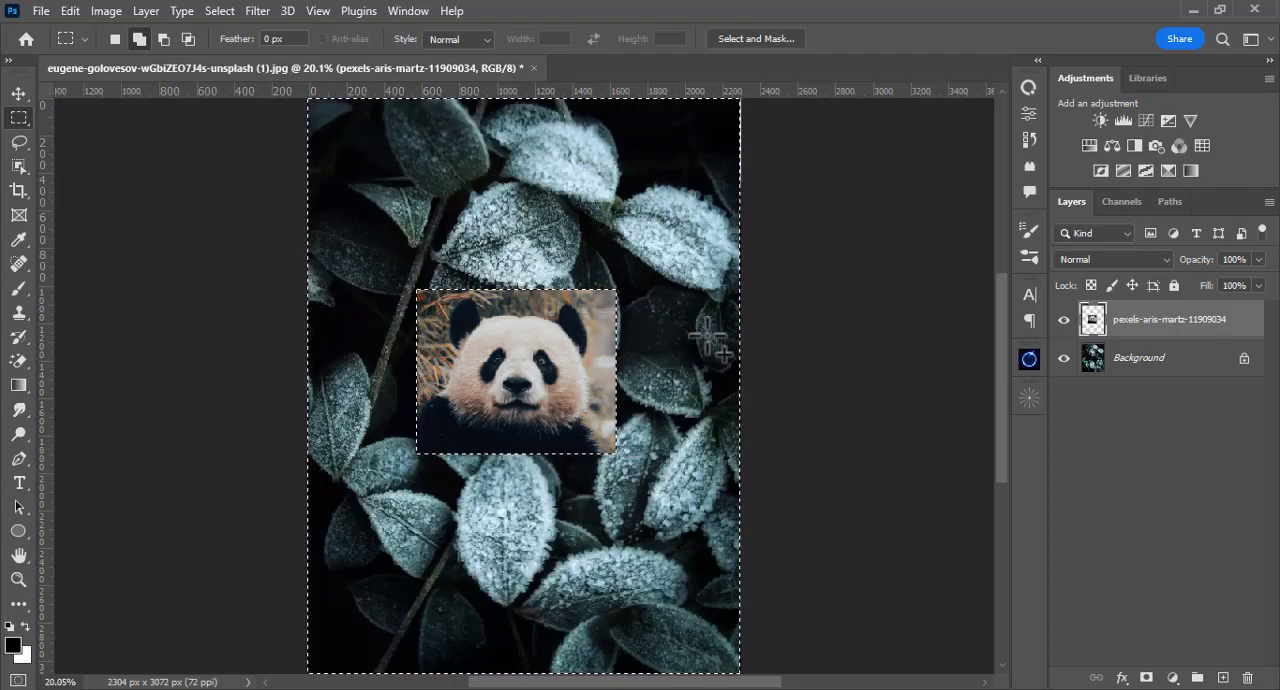
key(ctrl+d)
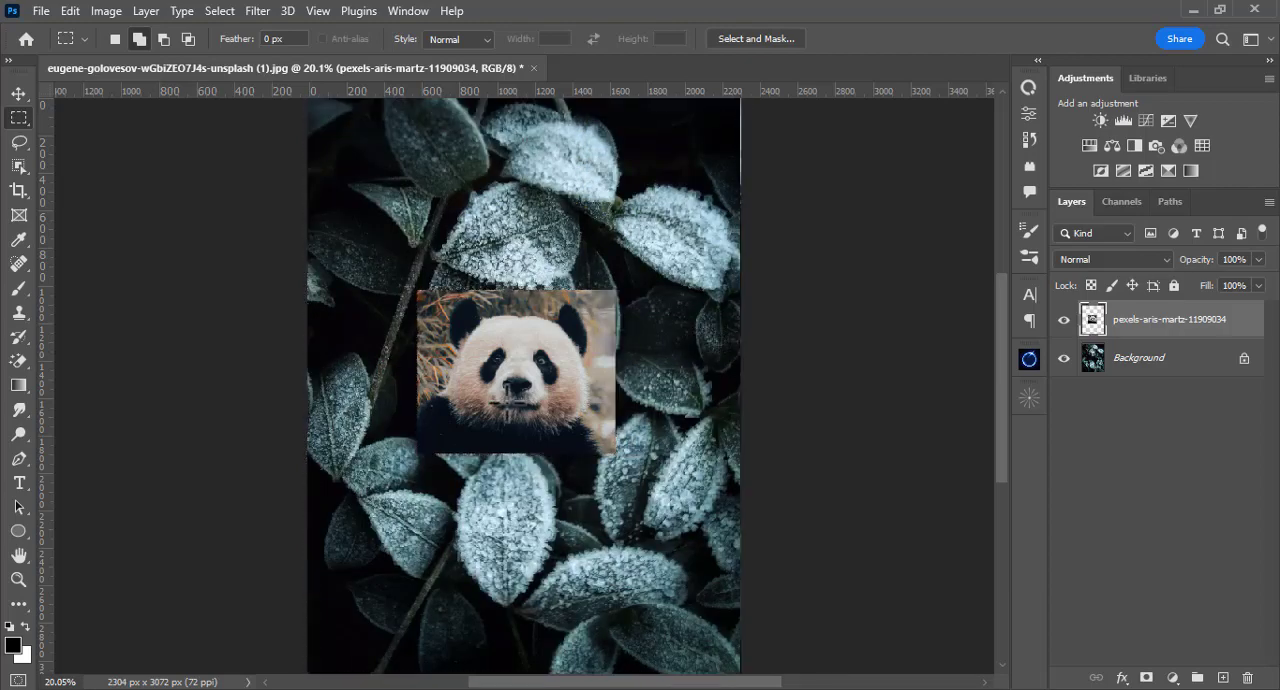
Step: Duplicate the Background layer and move the copy above the panda layer
click(1121, 369)
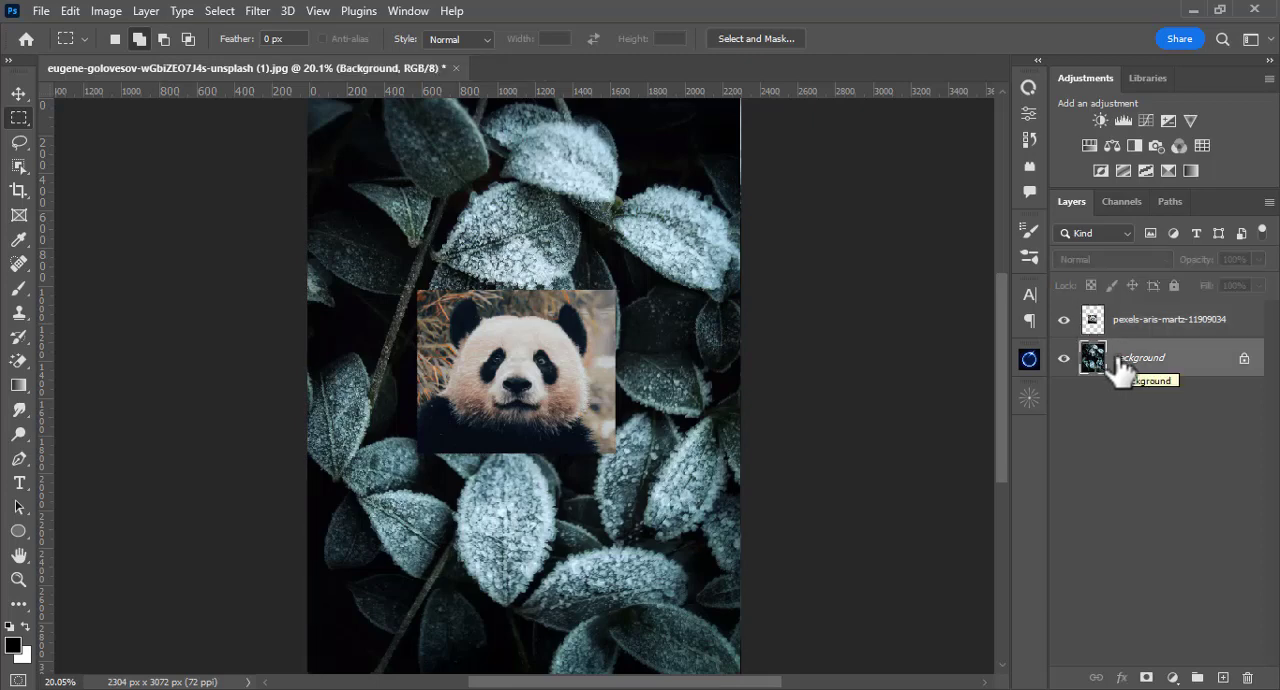
key(ctrl+j)
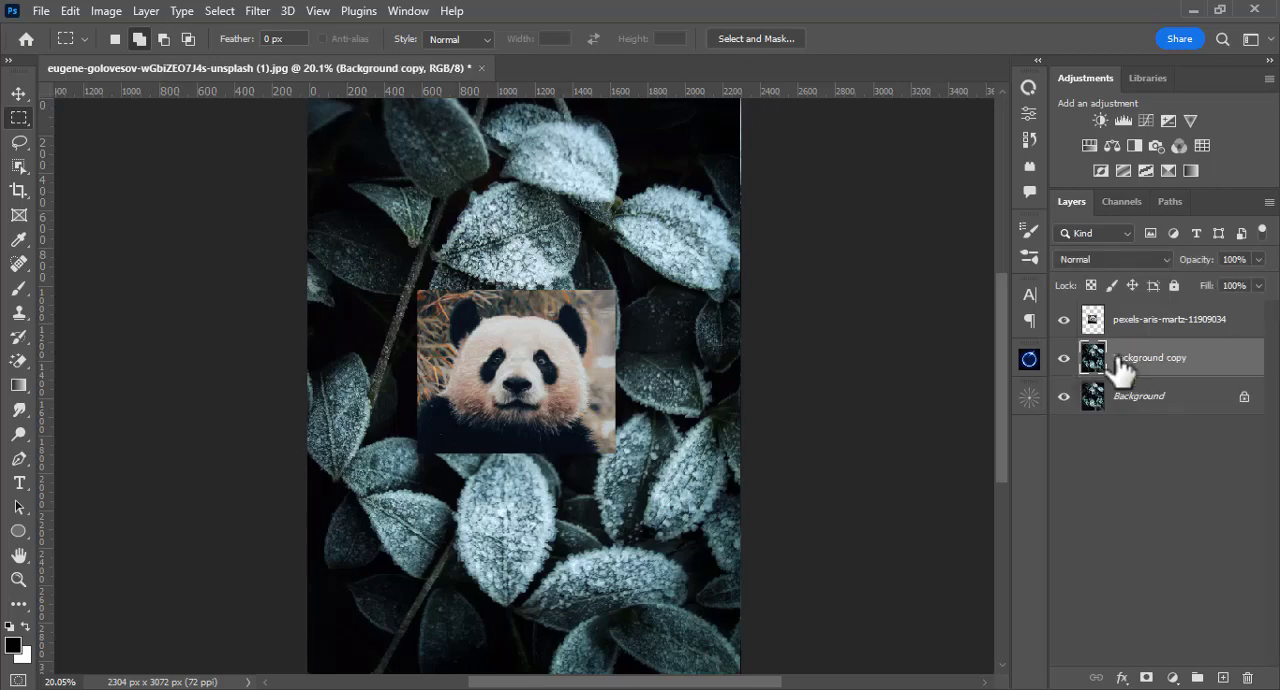
drag(1118, 365, 1103, 303)
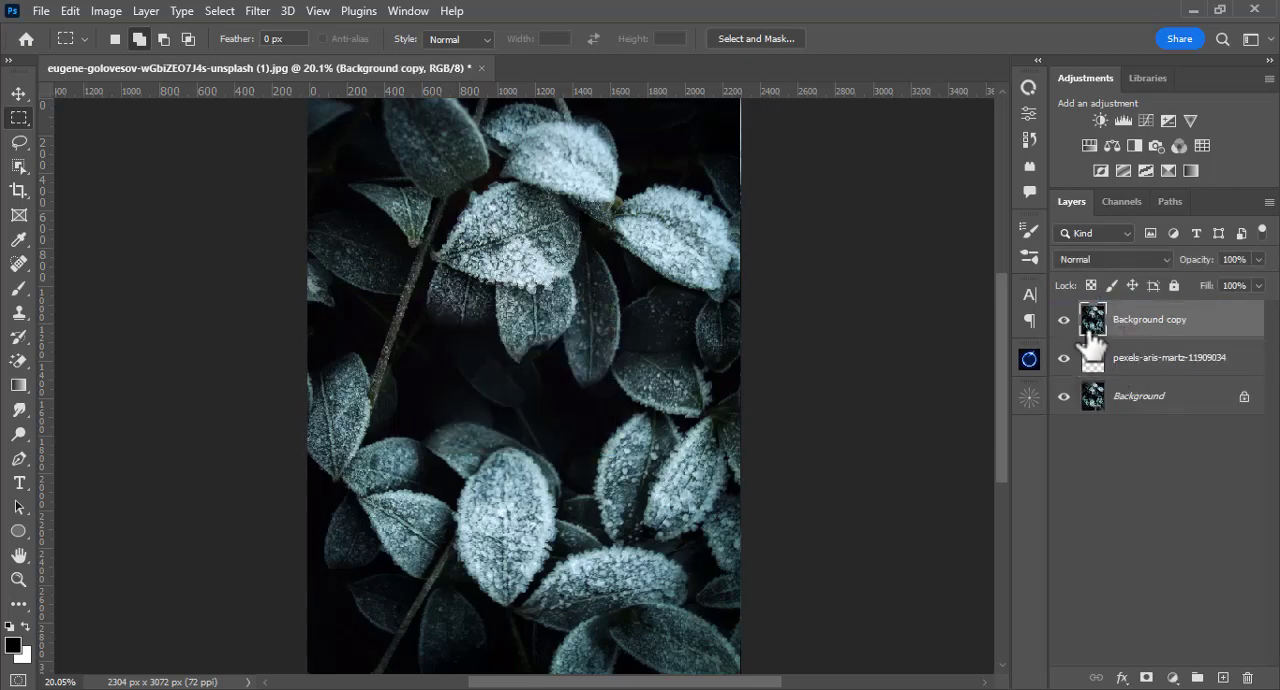
Step: Trace a Pen tool path along the hanging central leaves, the leaves on the right and the top of the large lower leaf
key(p)
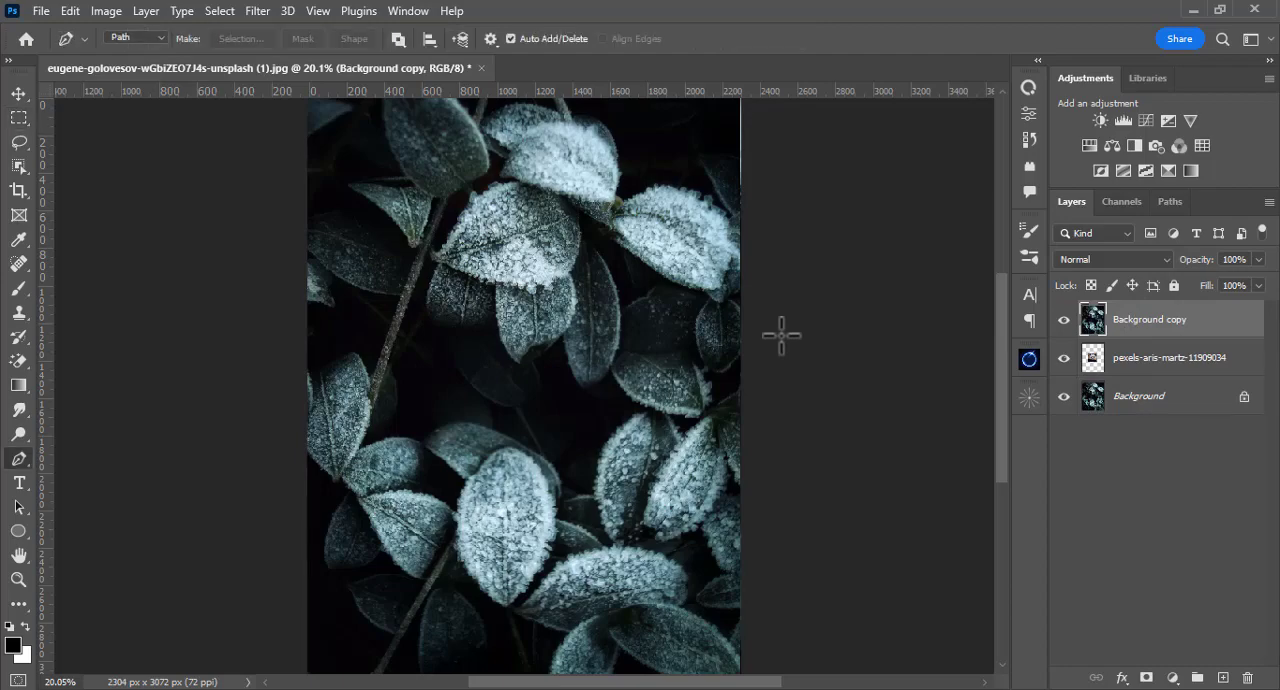
key(ctrl+plus)
key(ctrl+plus)
key(ctrl+plus)
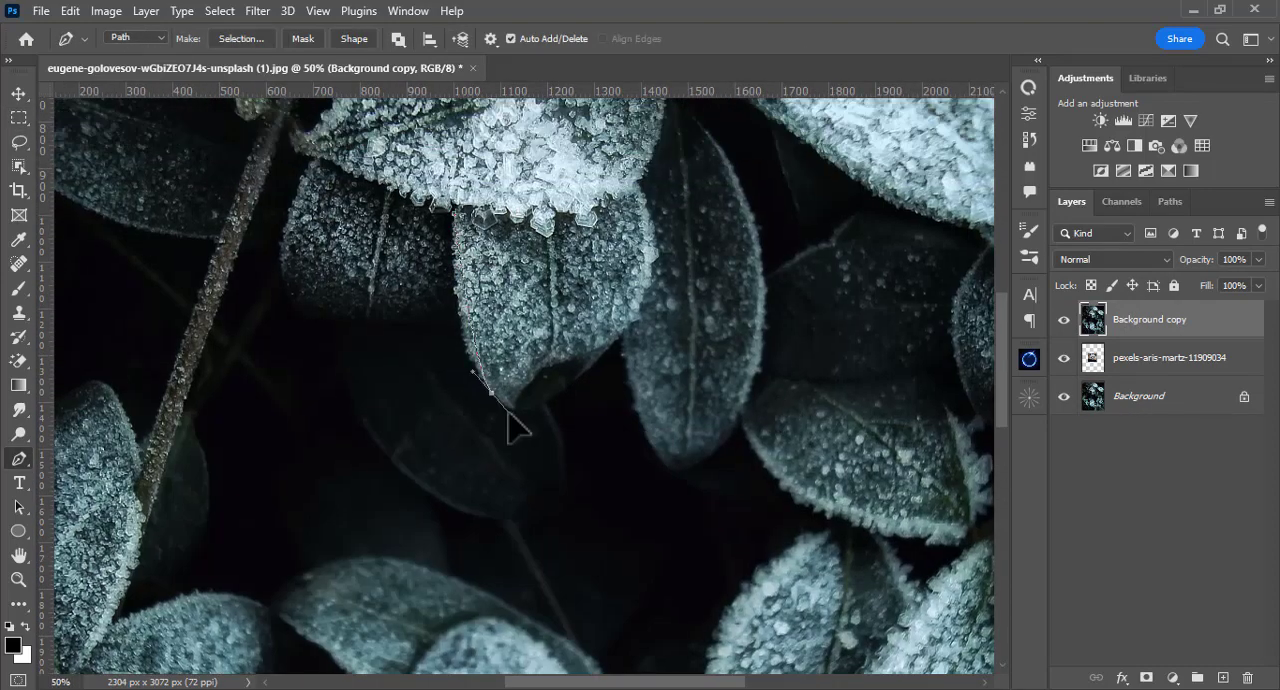
click(514, 423)
click(629, 337)
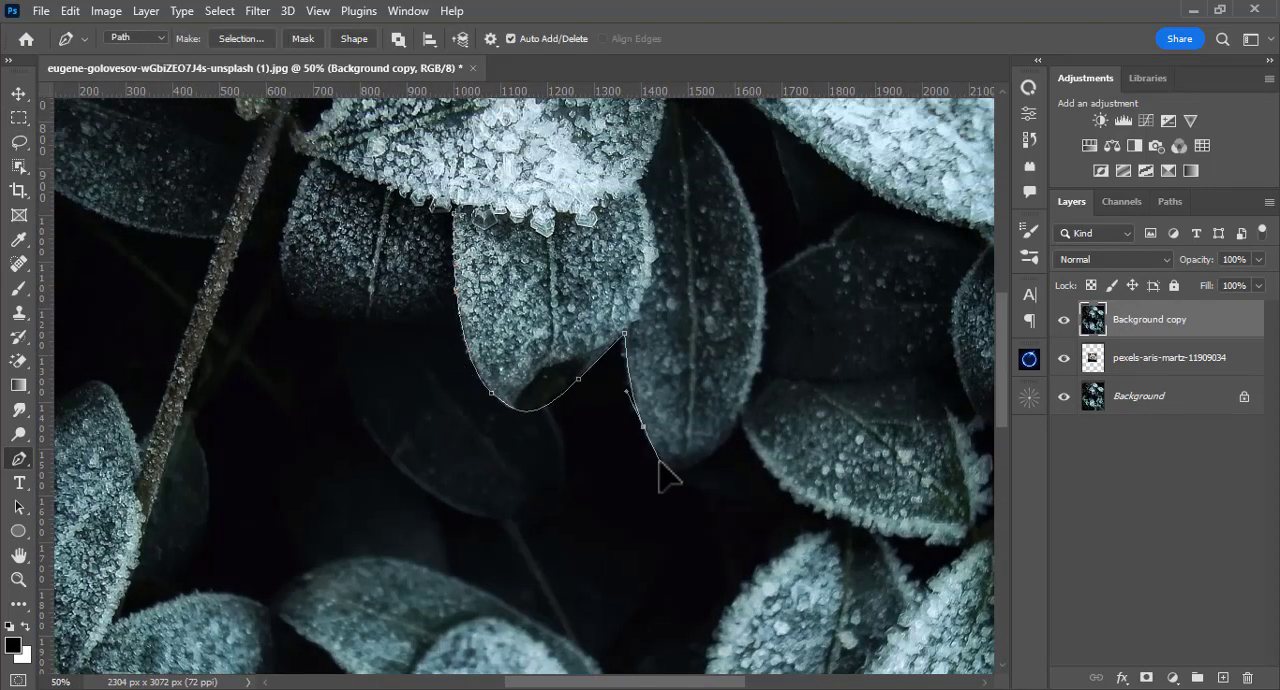
click(788, 372)
click(761, 386)
drag(669, 470, 639, 542)
click(644, 584)
scroll(642, 590, down, 2)
click(569, 498)
drag(485, 390, 455, 346)
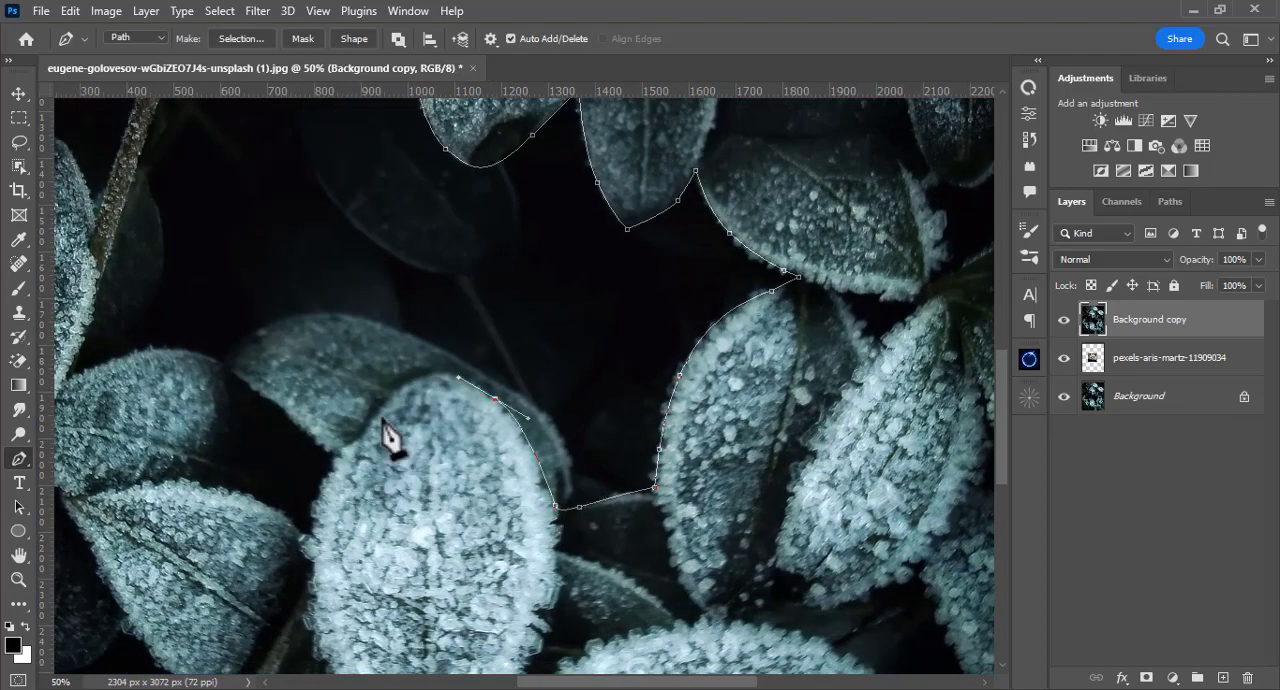
Step: Continue the path along the lower-left leaves and up the stem, and close it around the small dark upper leaf
drag(491, 424, 490, 461)
drag(290, 290, 430, 404)
drag(407, 608, 397, 640)
drag(560, 150, 450, 490)
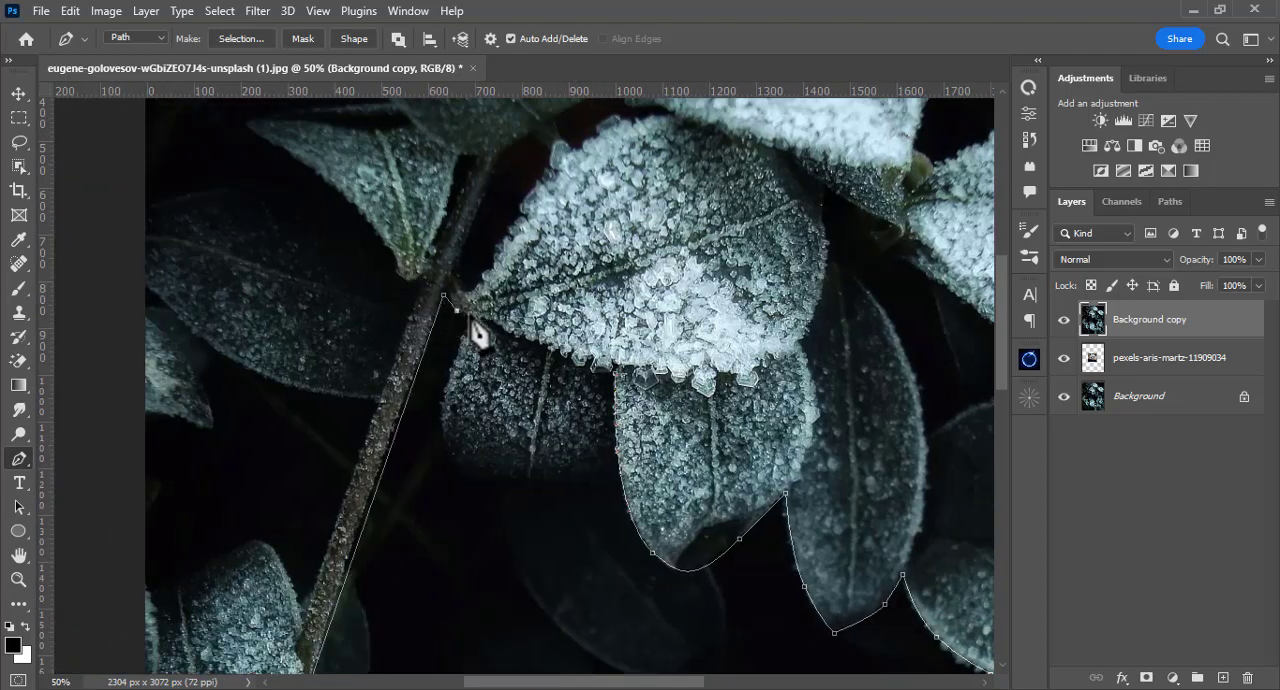
key(ctrl+plus)
key(ctrl+plus)
drag(442, 424, 497, 422)
drag(566, 417, 597, 411)
drag(654, 374, 596, 360)
click(600, 361)
click(616, 204)
Step: Turn the closed path into a selection and add an inverted layer mask to Background copy, hiding the traced opening
key(ctrl+0)
key(ctrl+Return)
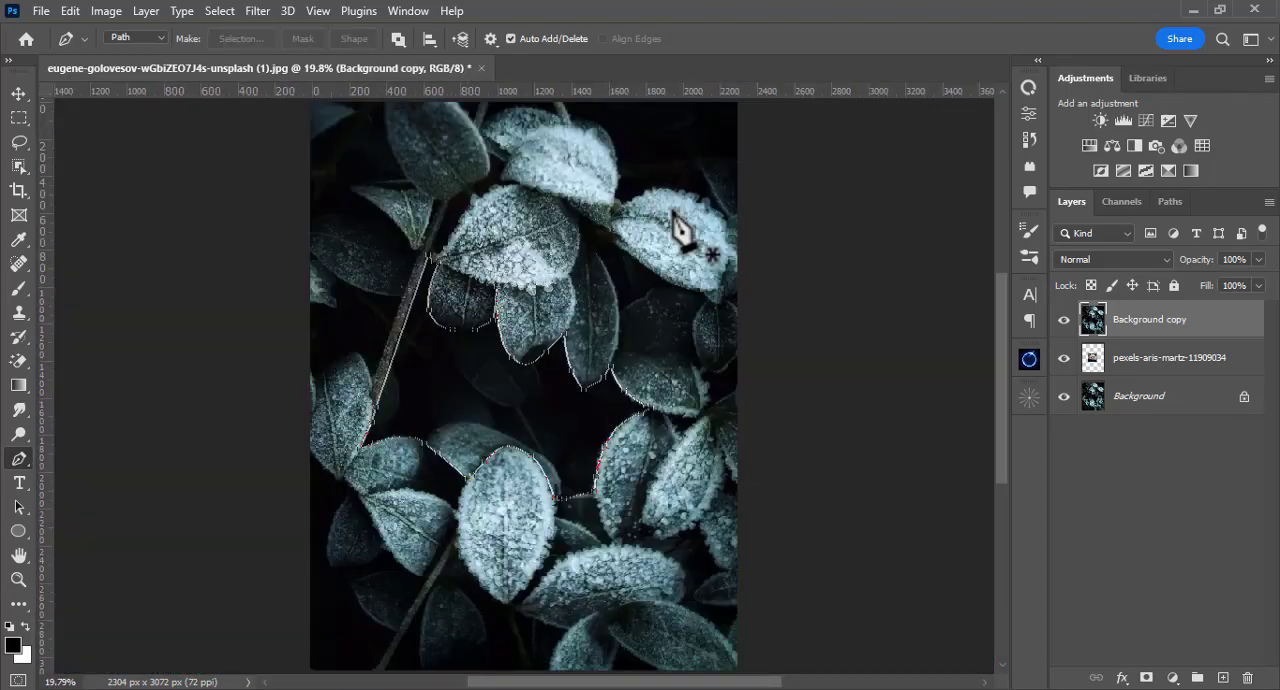
click(1146, 678)
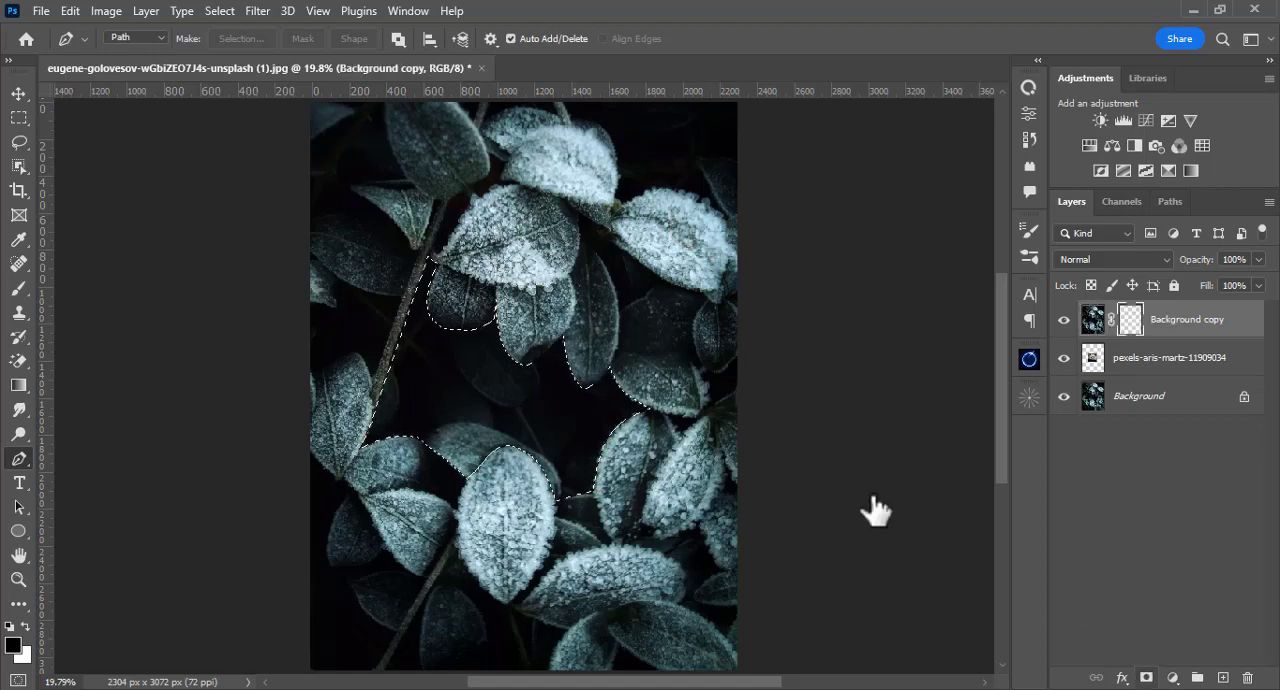
key(ctrl+i)
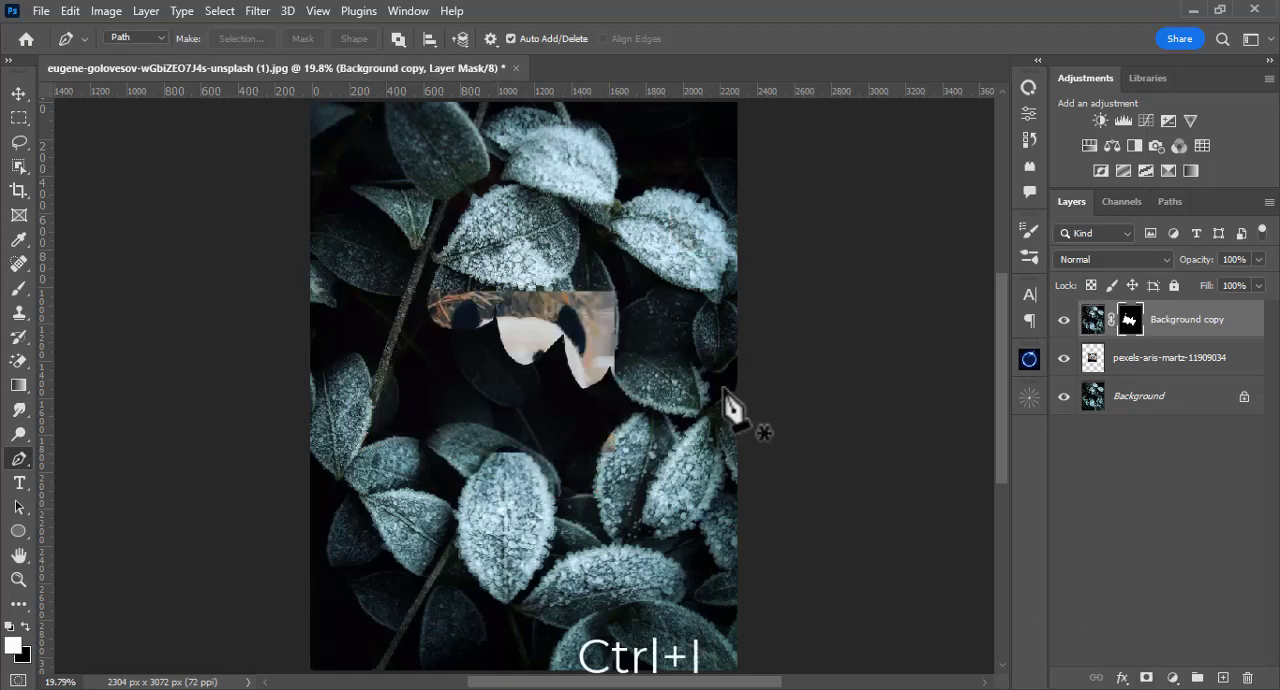
Step: Enlarge the panda layer with Free Transform and position it so the face fills the opening between the leaves
key(v)
click(488, 416)
key(ctrl+t)
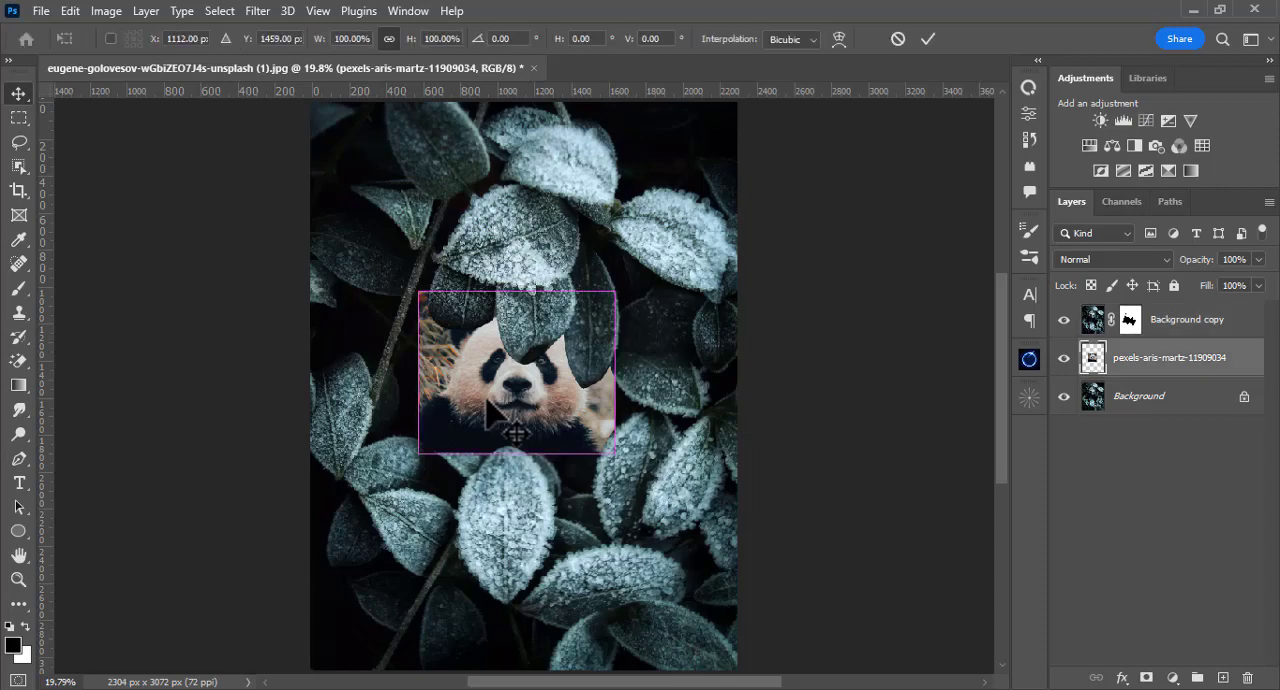
drag(614, 453, 450, 325)
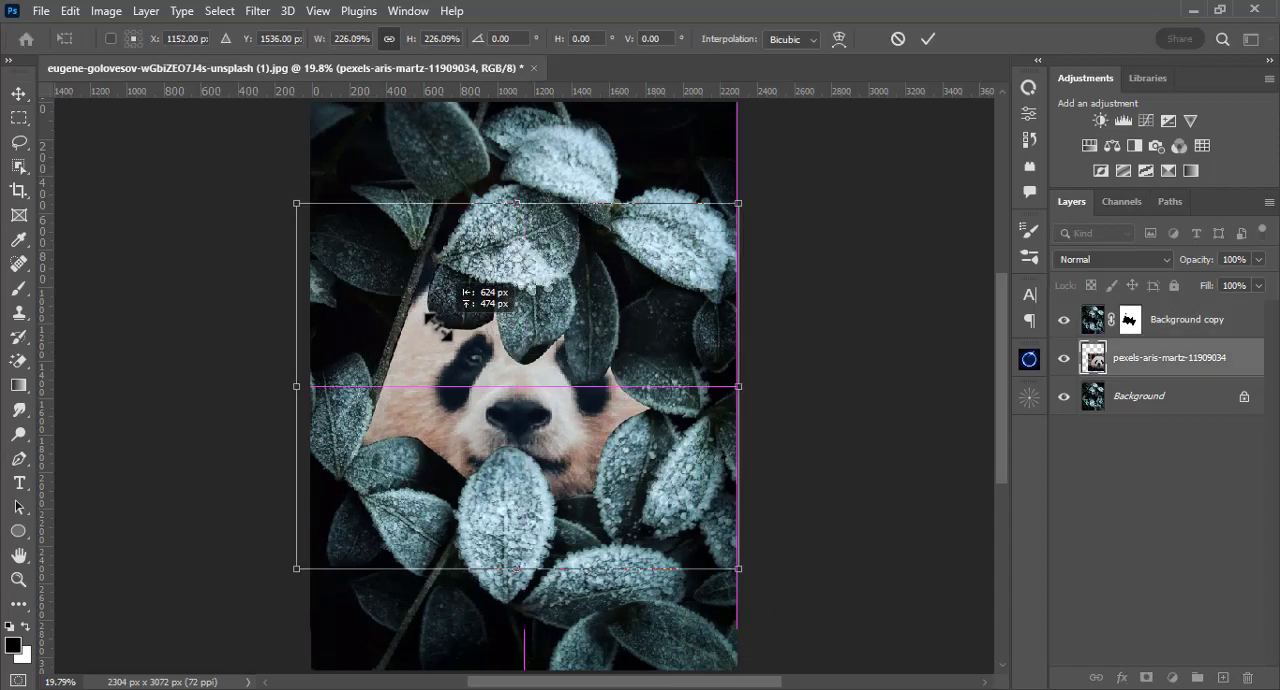
drag(741, 575, 809, 648)
drag(552, 383, 500, 402)
key(Return)
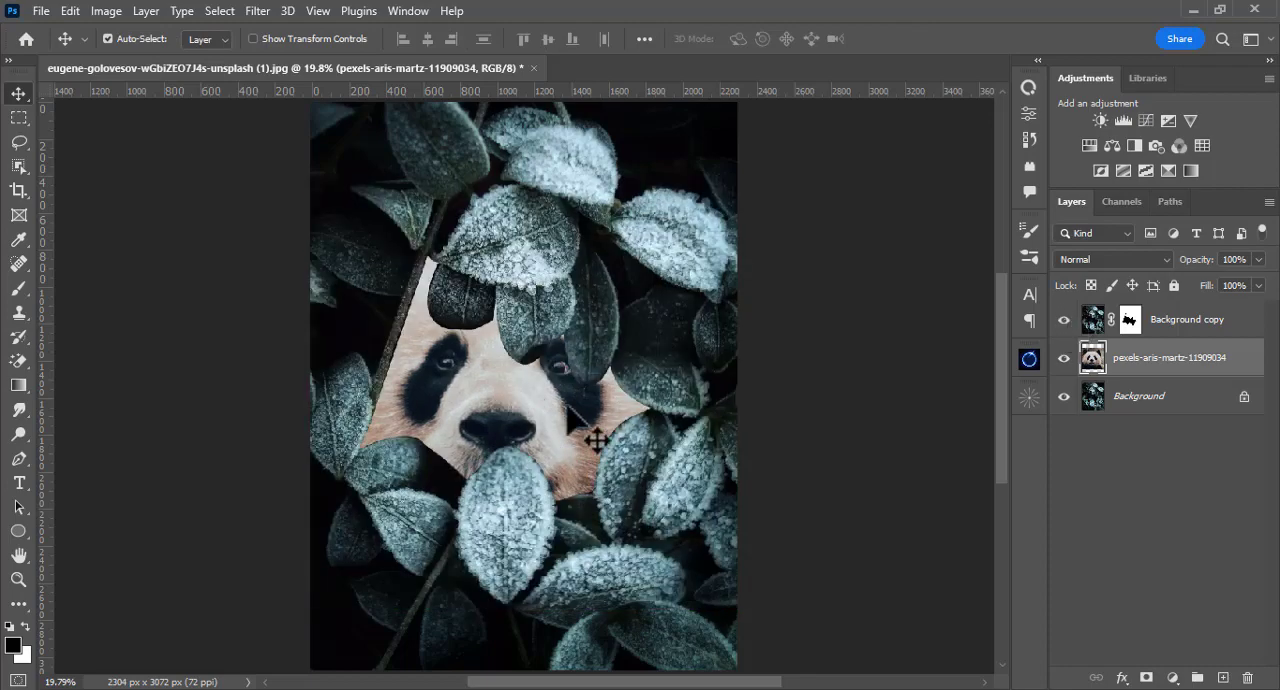
key(ctrl+t)
drag(754, 607, 752, 612)
key(Return)
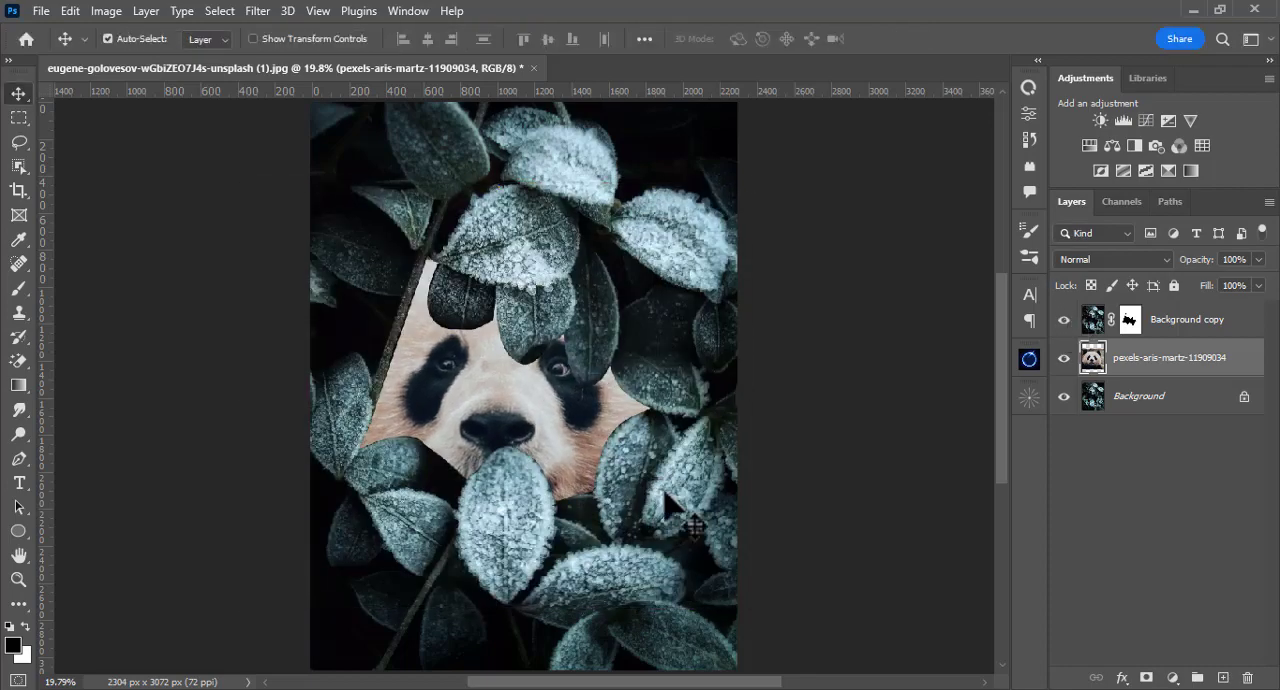
Step: Open the Camera Raw Filter on the panda layer and set Texture to +46 and Clarity to +37
click(257, 11)
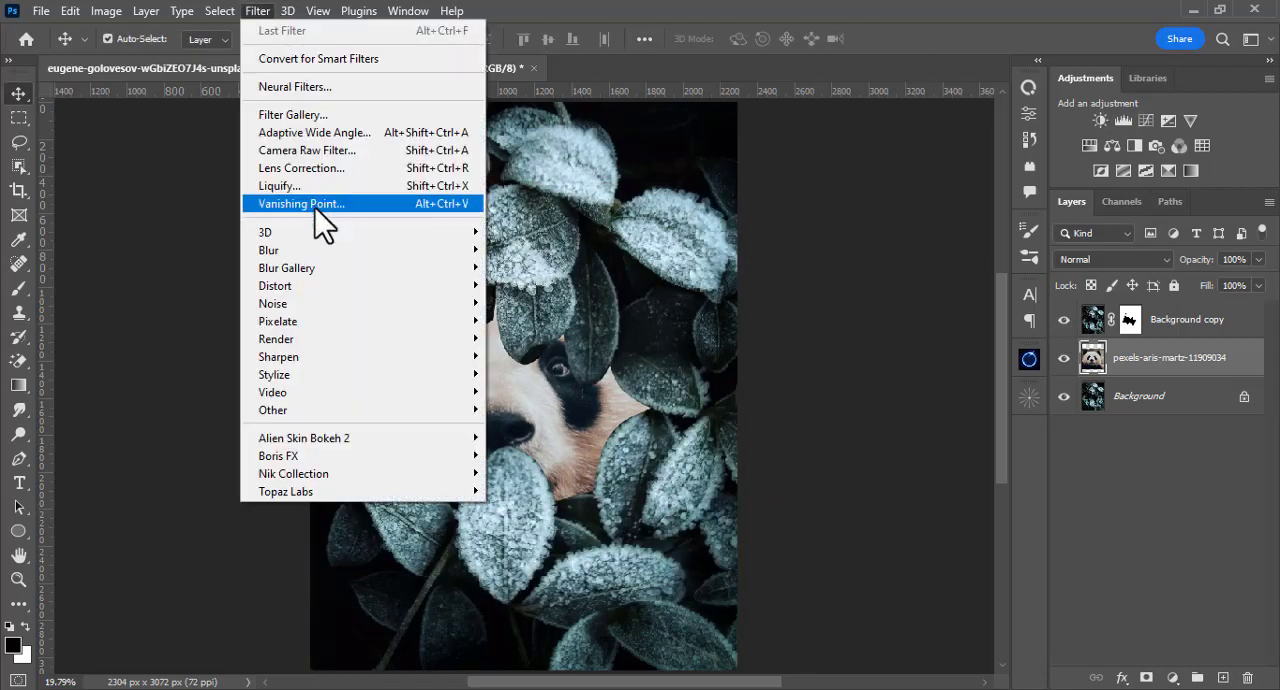
click(300, 150)
click(933, 308)
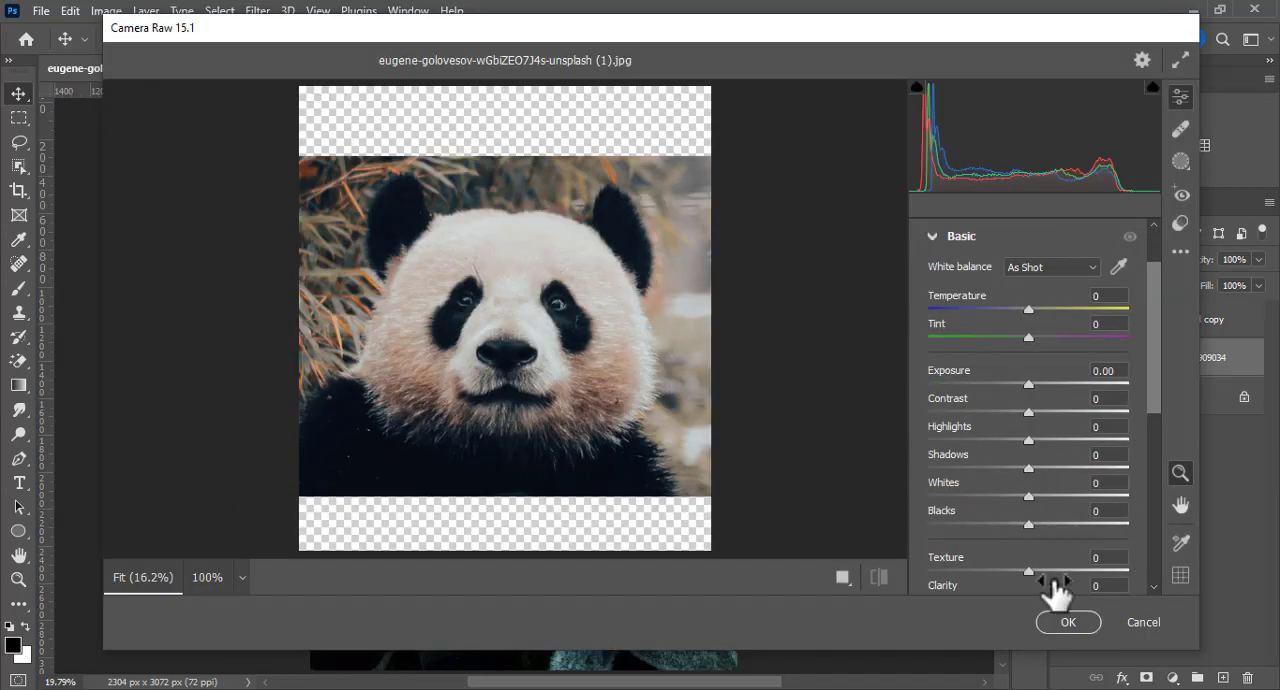
drag(1029, 568, 1076, 568)
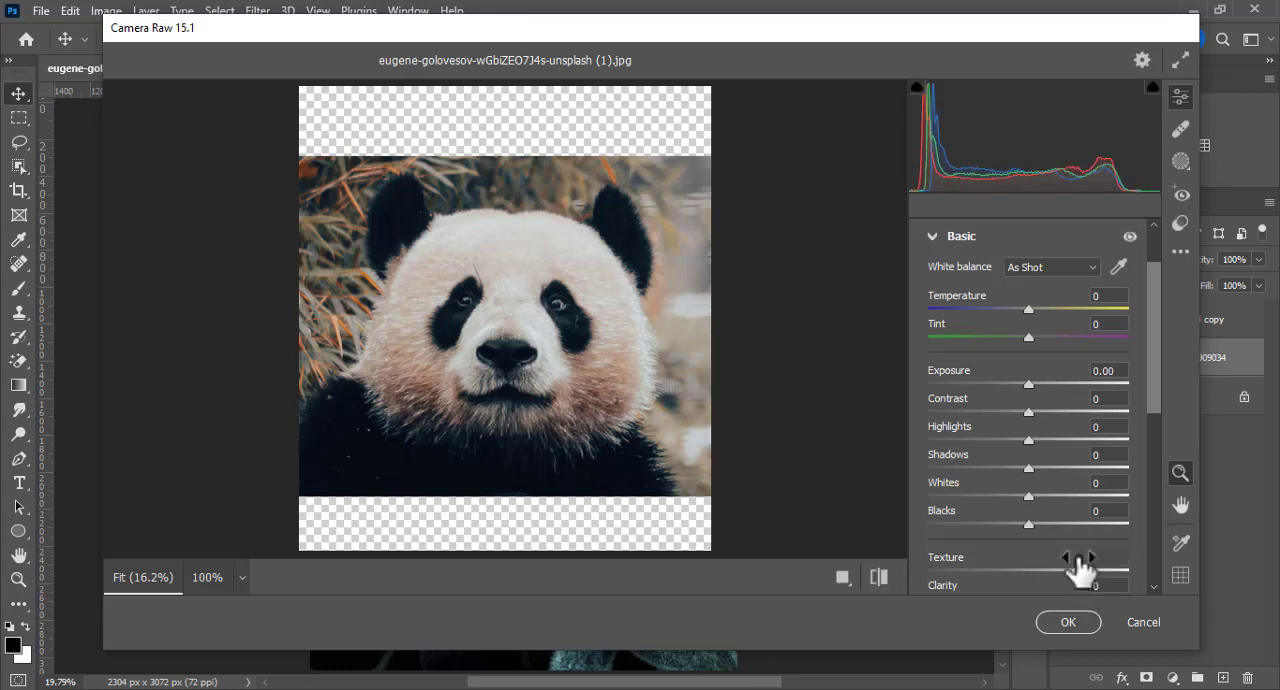
scroll(1077, 563, down, 2)
drag(1029, 488, 1071, 488)
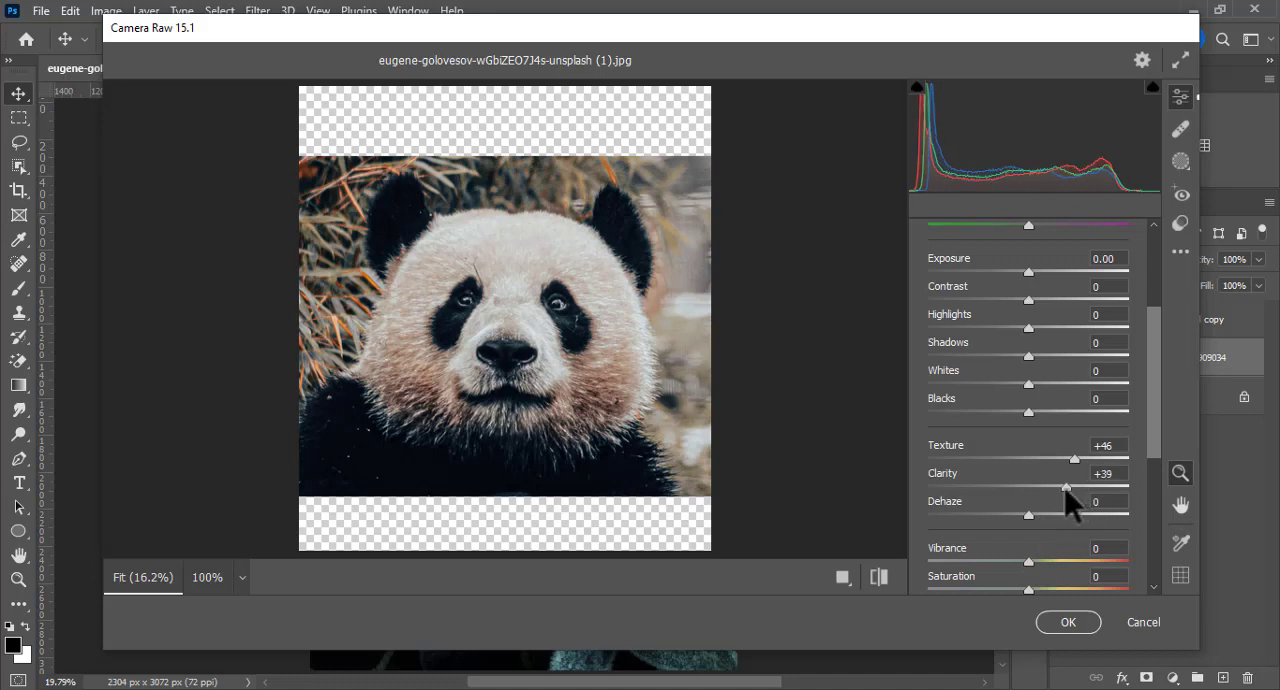
Step: Set the Color Mixer saturation to Reds -85, Oranges -100, Yellows -93 and Greens +48
scroll(1066, 487, up, 3)
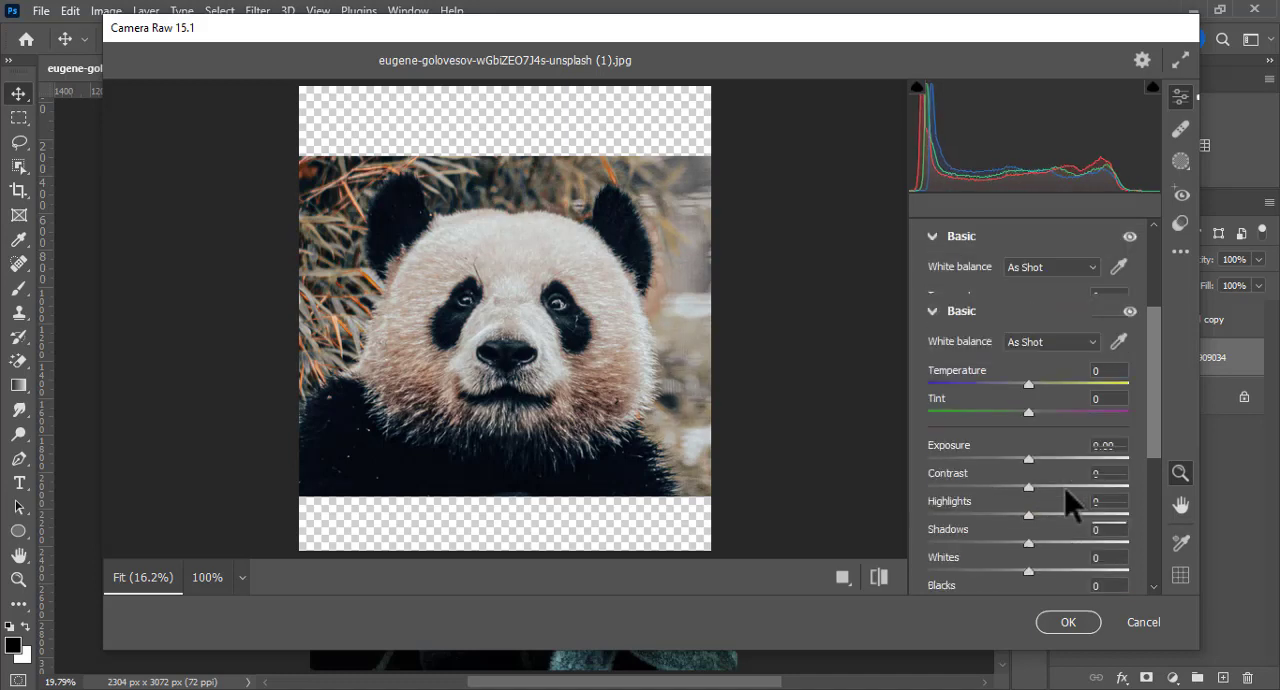
click(931, 302)
click(937, 392)
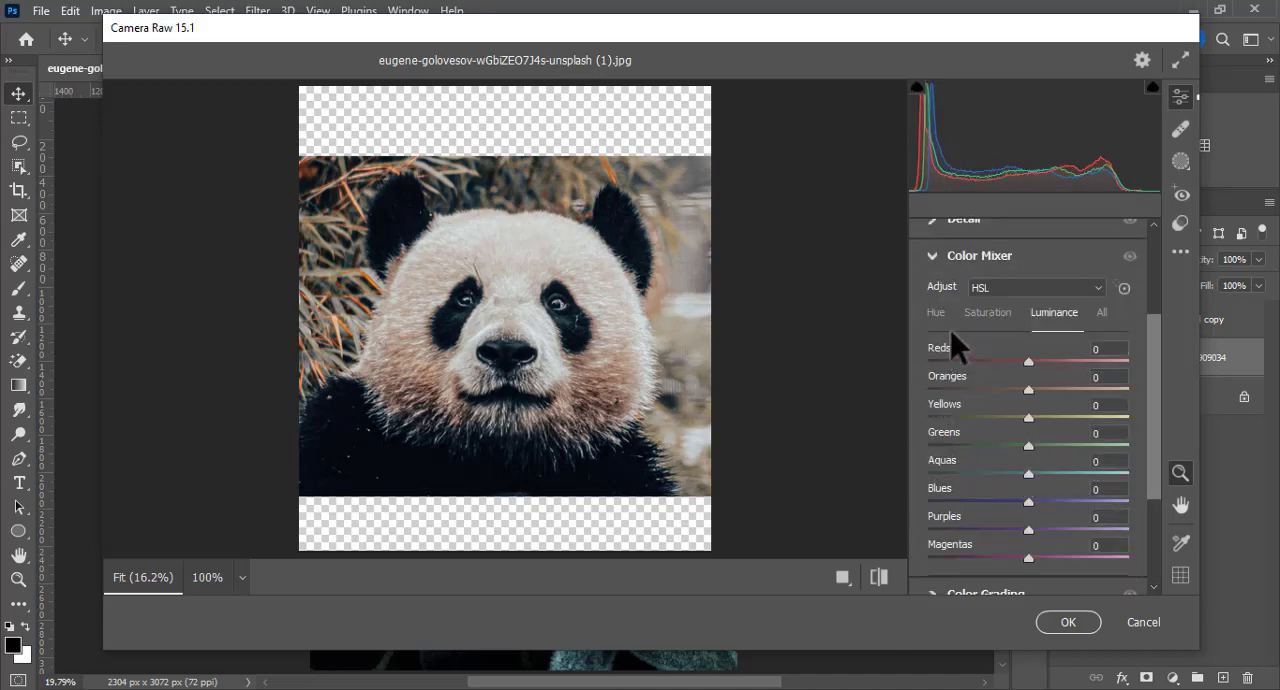
click(986, 314)
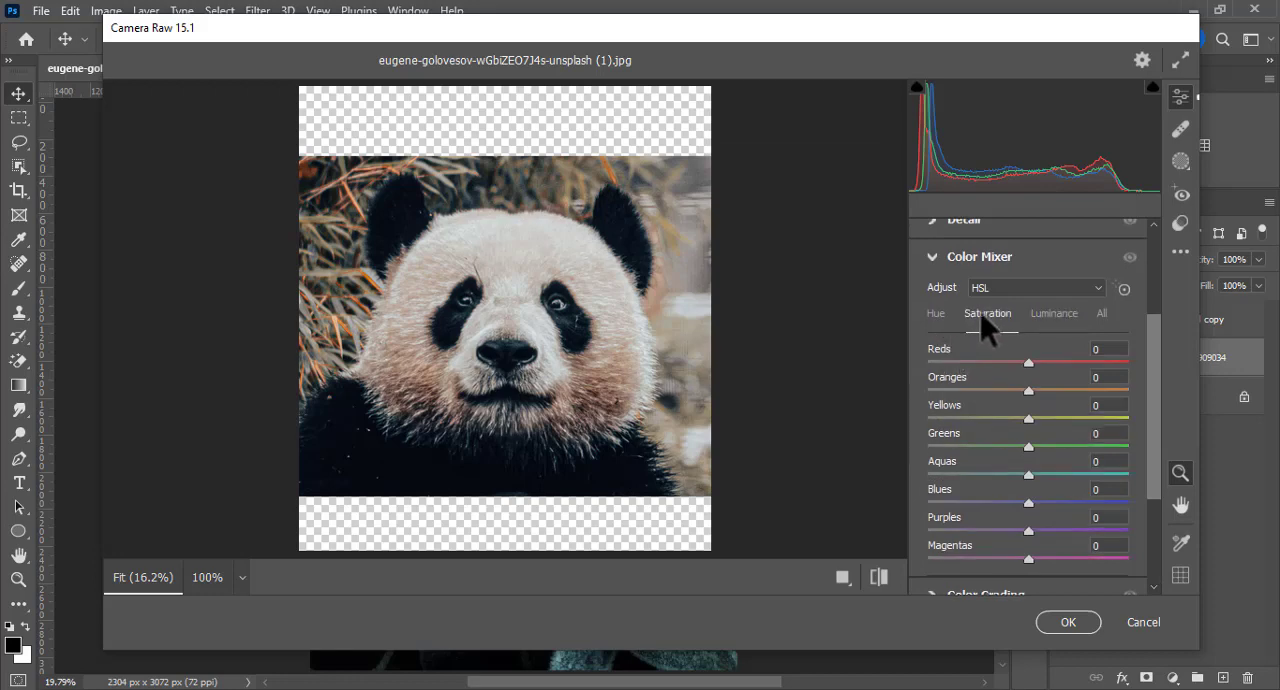
drag(1029, 390, 922, 392)
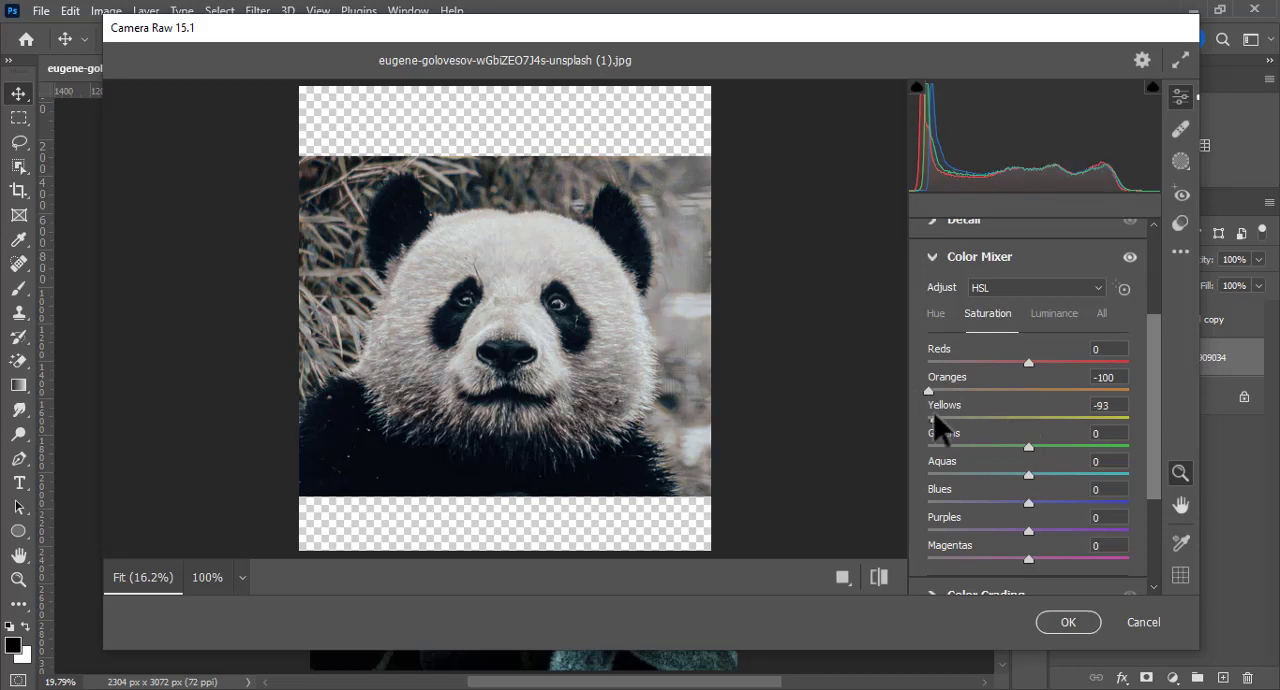
drag(1030, 361, 962, 364)
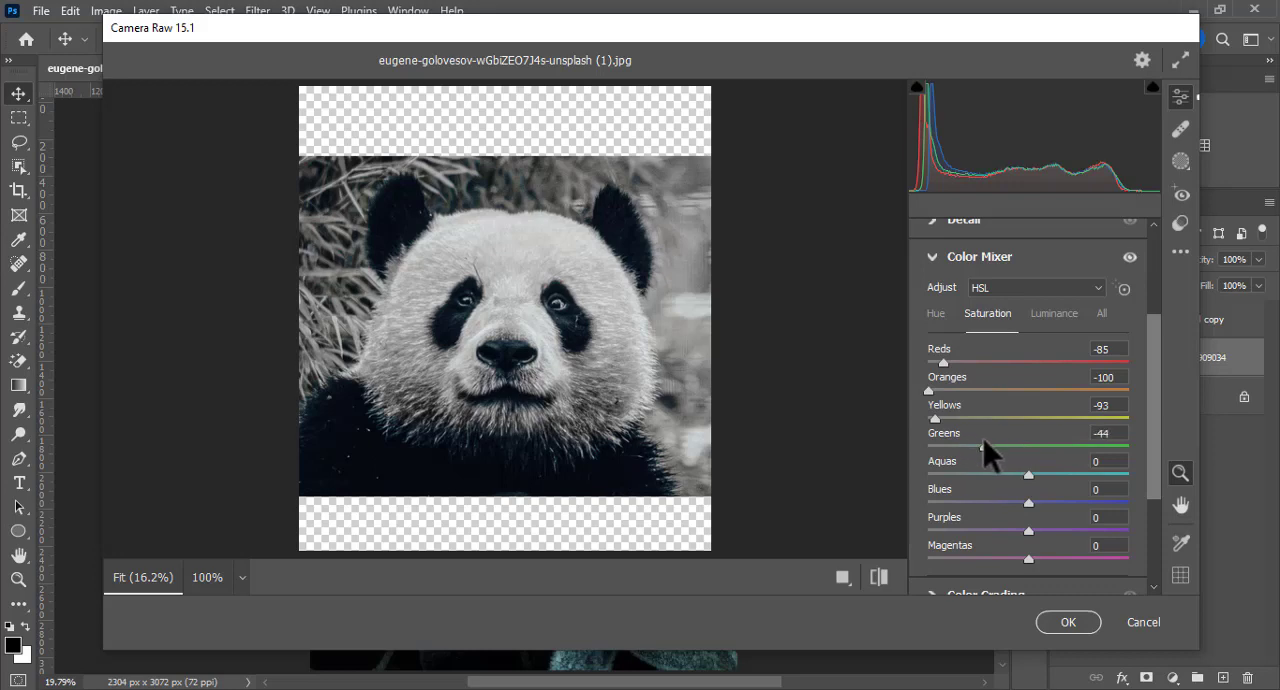
drag(983, 444, 1096, 446)
scroll(1052, 503, down, 2)
scroll(1037, 529, up, 2)
scroll(1005, 436, up, 1)
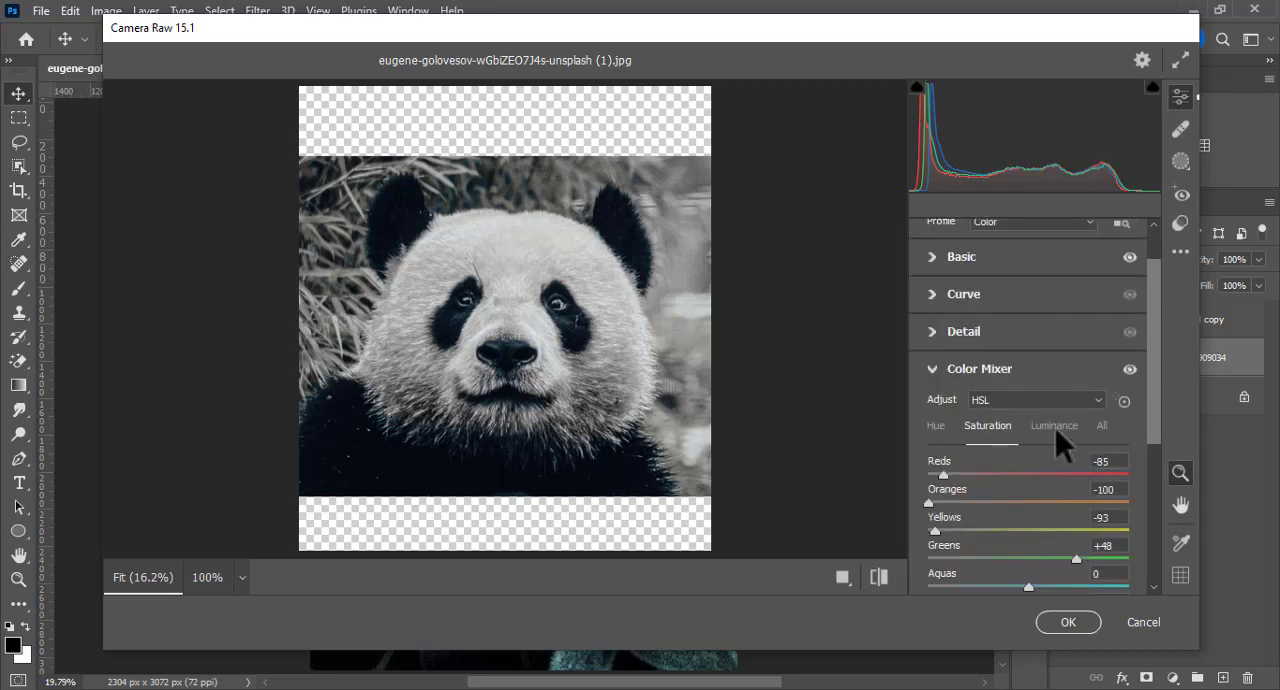
Step: Set the Color Mixer luminance to Oranges +29, Yellows +21, Greens +38 and Blues +33, and raise Purples
click(1054, 422)
scroll(1045, 474, down, 1)
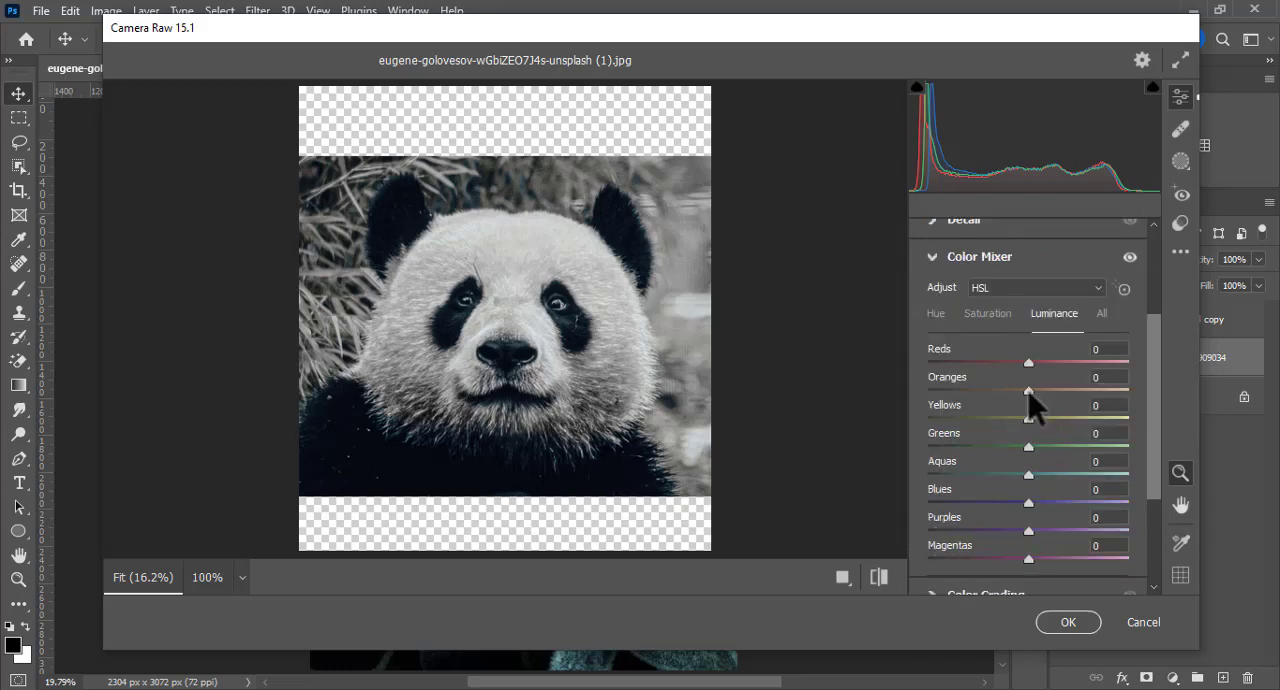
drag(1050, 392, 1083, 447)
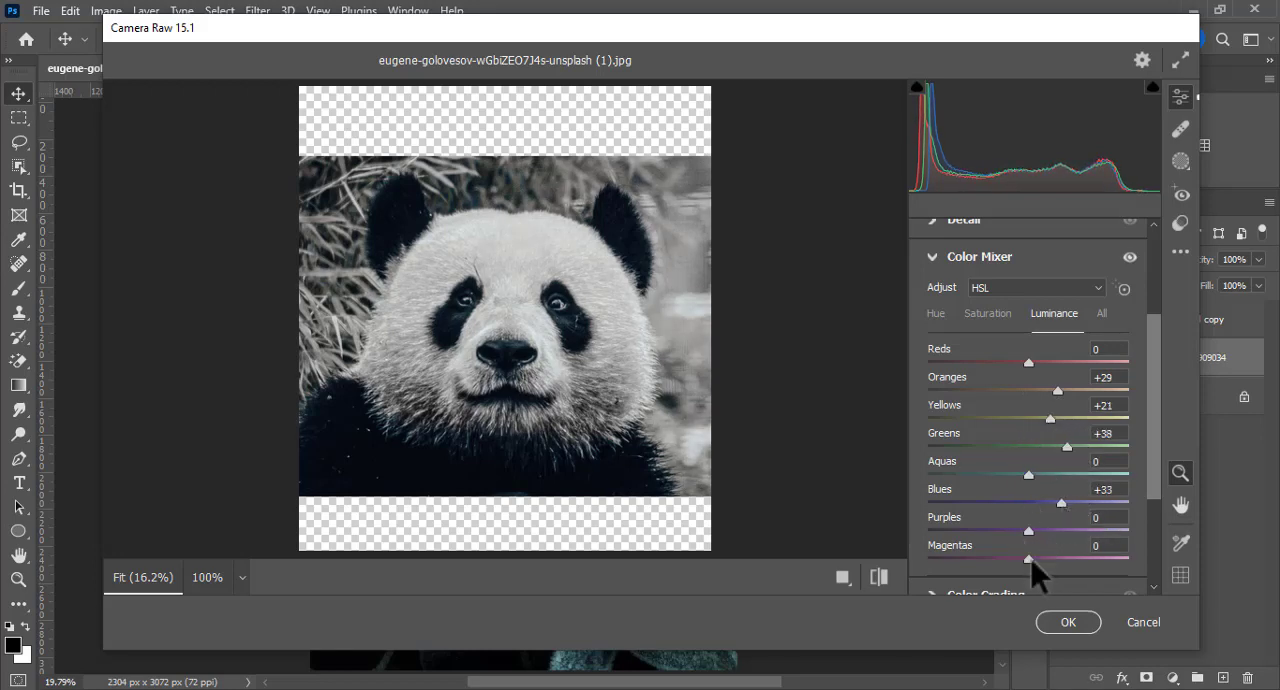
drag(1033, 534, 1089, 530)
Step: Set the panda's Exposure to +0.40 and Contrast to +12 in the Basic adjustments, and apply the Camera Raw Filter
scroll(994, 334, up, 3)
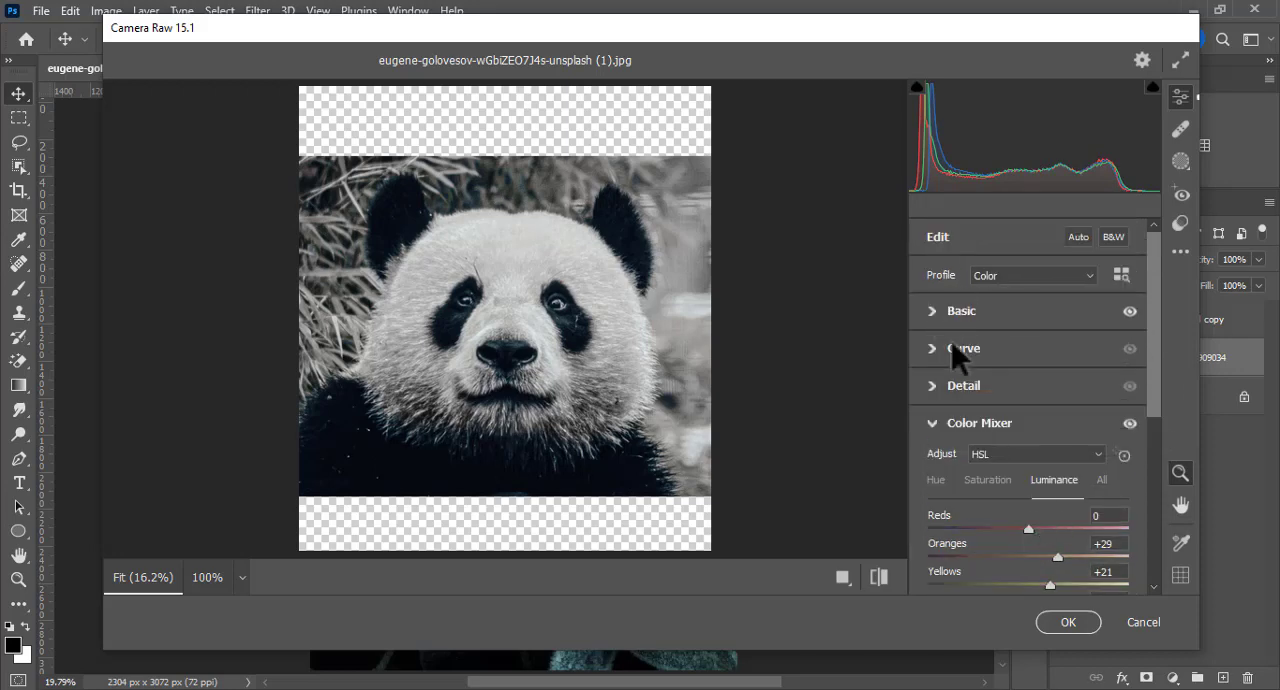
click(932, 426)
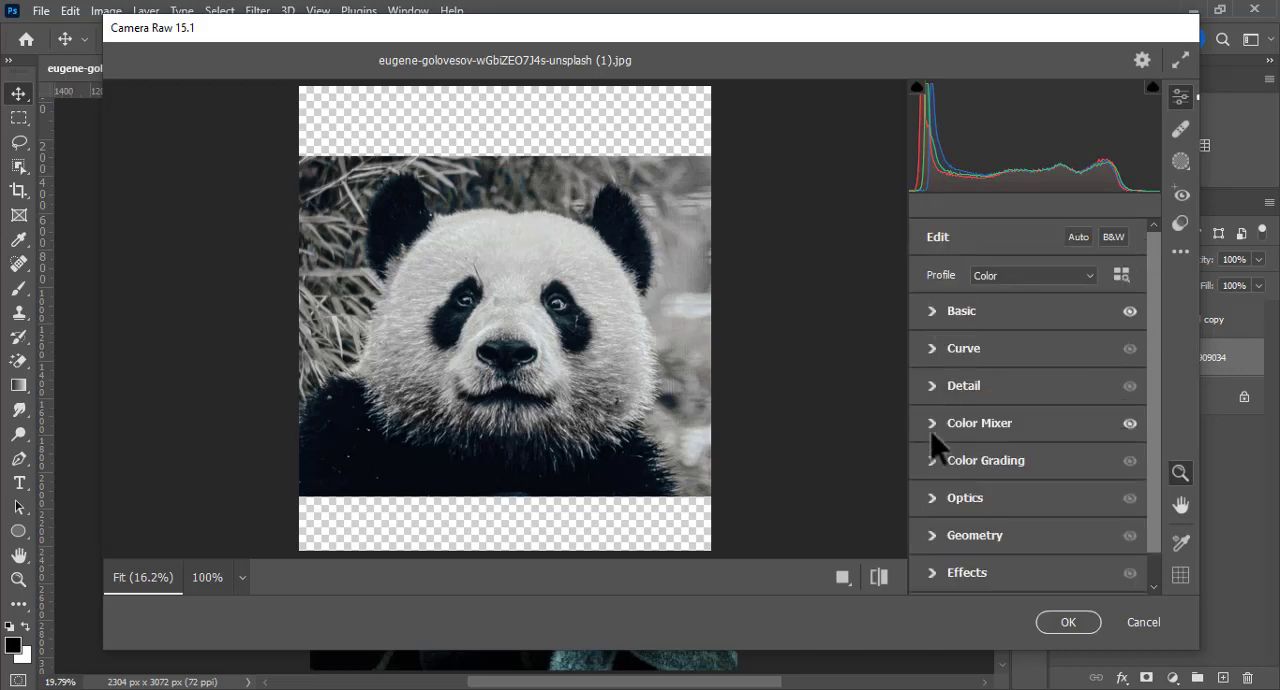
click(934, 310)
scroll(1020, 410, down, 3)
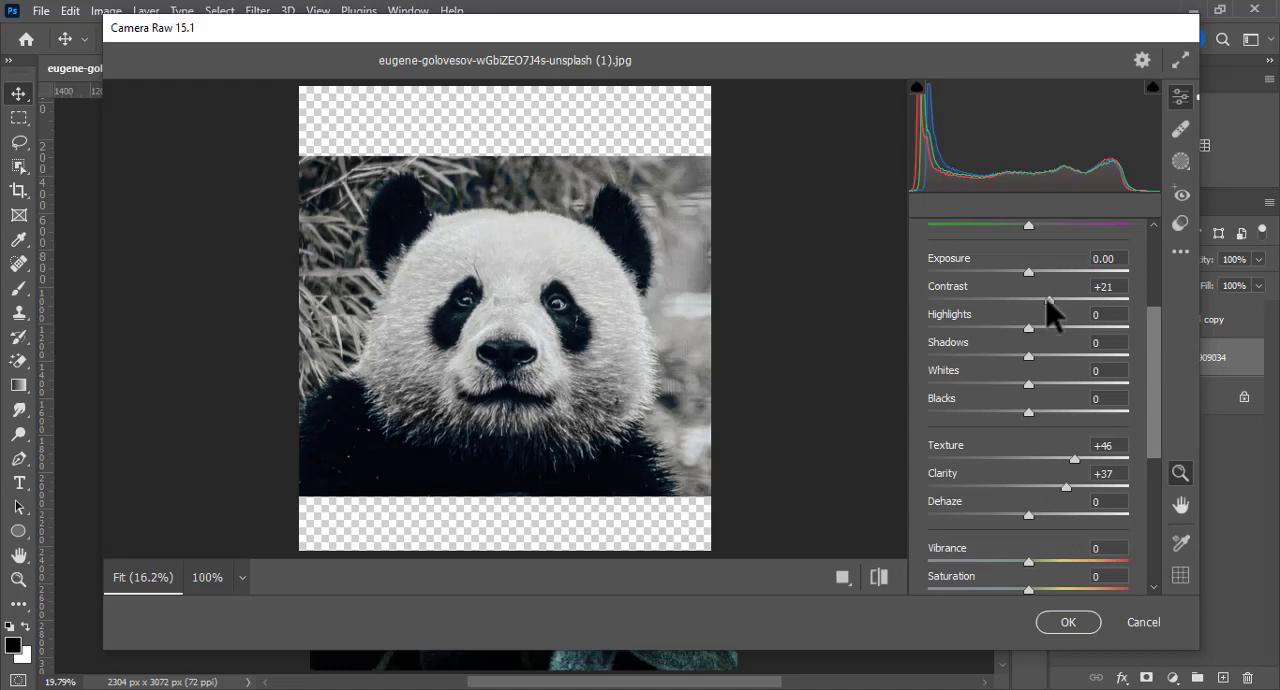
mouse_move(1040, 298)
mouse_down()
mouse_move(1033, 284)
mouse_move(1054, 284)
mouse_move(1037, 280)
mouse_up()
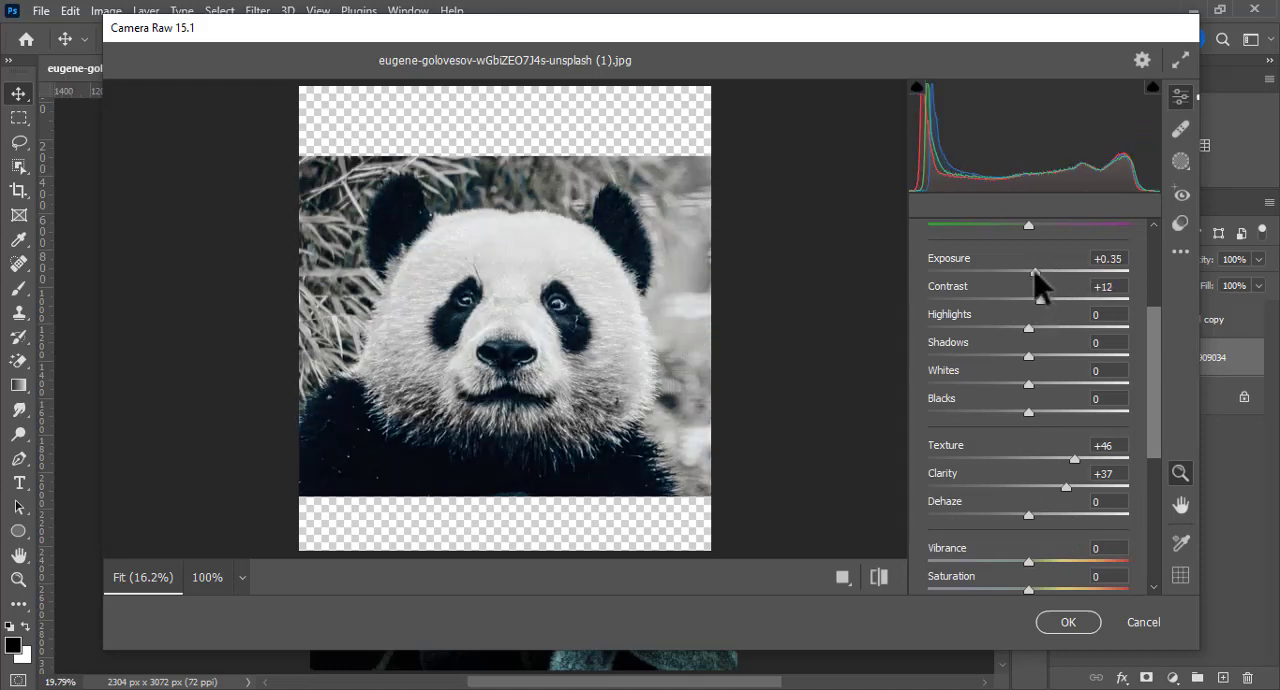
click(1078, 621)
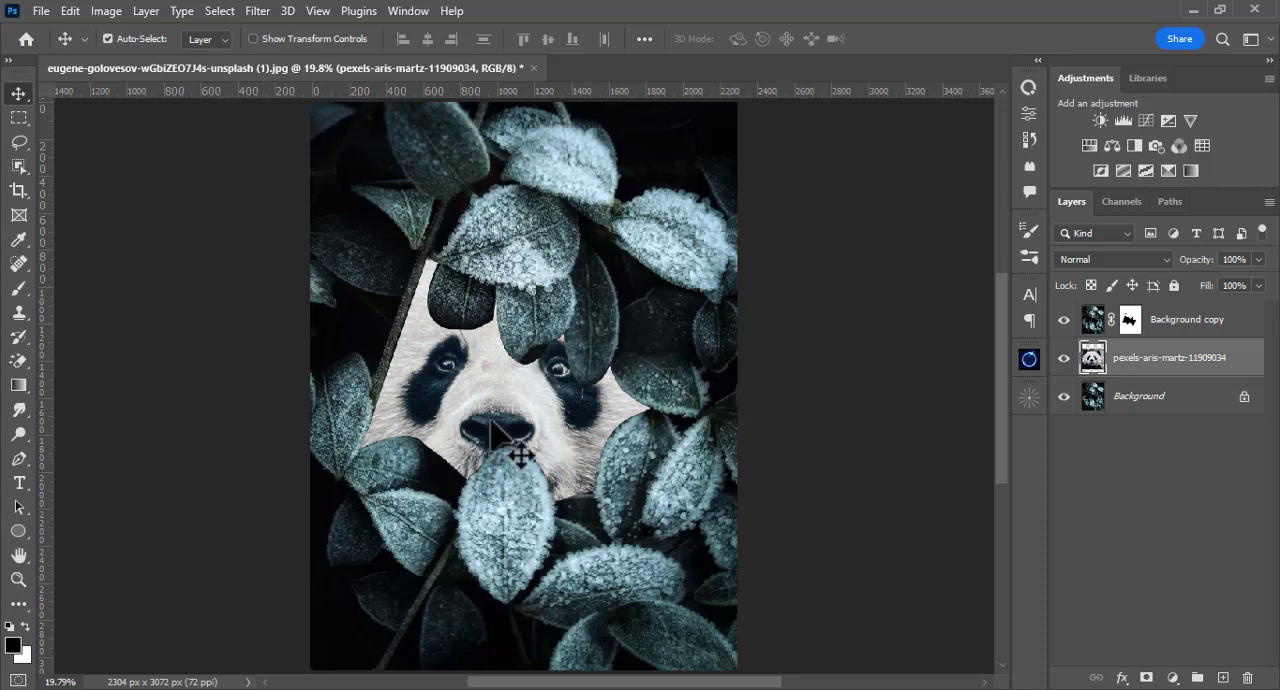
Step: Trace the frosted leaf below and left of the panda's face on Background copy with the Pen tool and copy it to a new layer
click(560, 505)
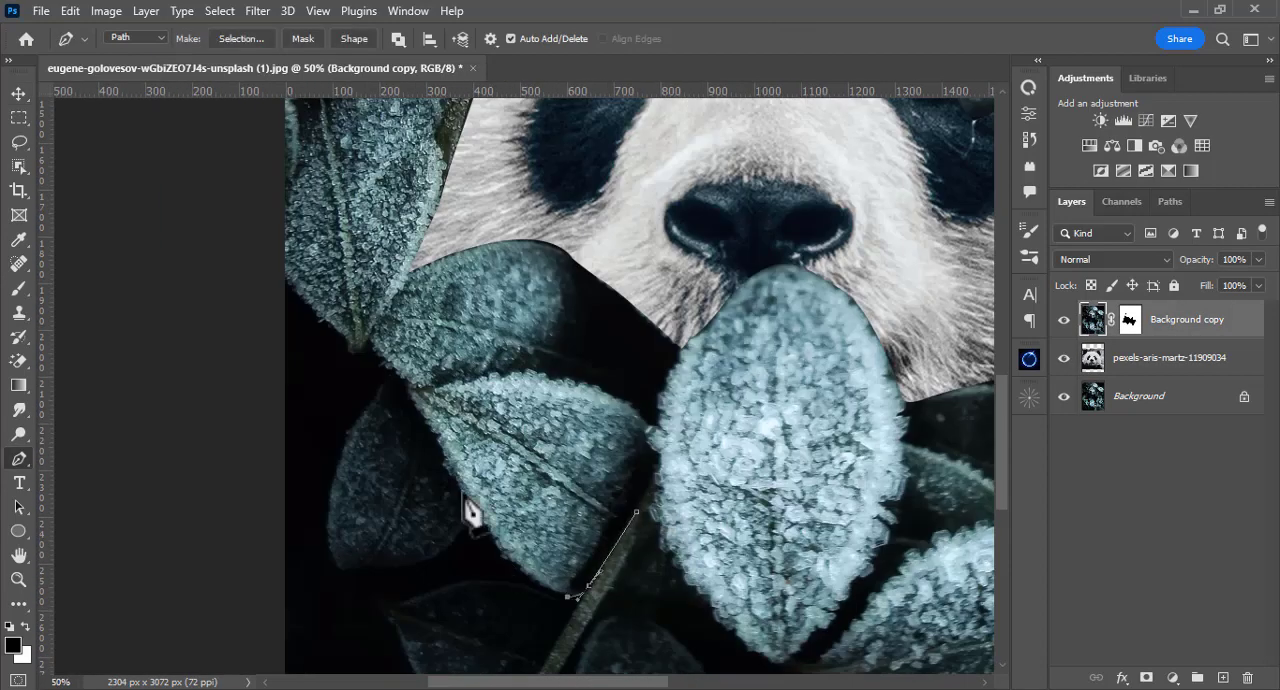
click(657, 443)
key(ctrl+Return)
key(ctrl+j)
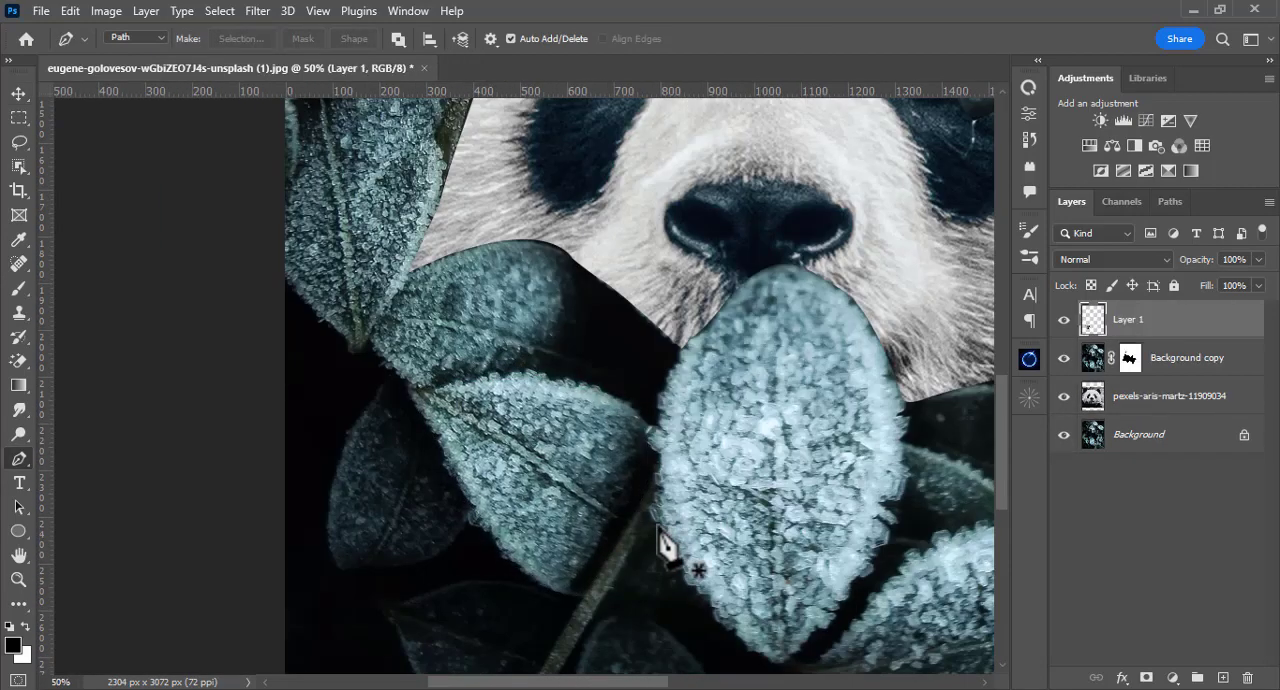
Step: Move the copied leaf up beside the panda's left-hand eye, flip it vertically and rotate it to overlap the edge of the face
key(v)
drag(529, 500, 677, 514)
drag(571, 457, 567, 297)
key(ctrl)
key(ctrl+t)
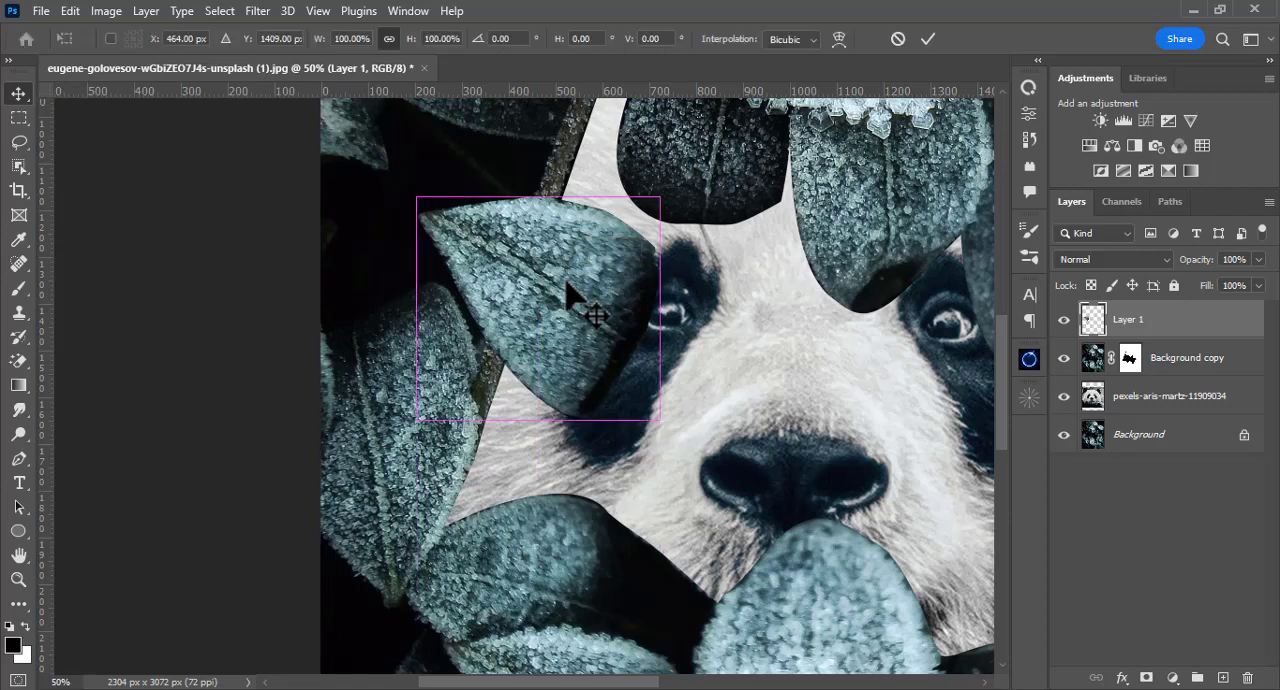
right_click(565, 288)
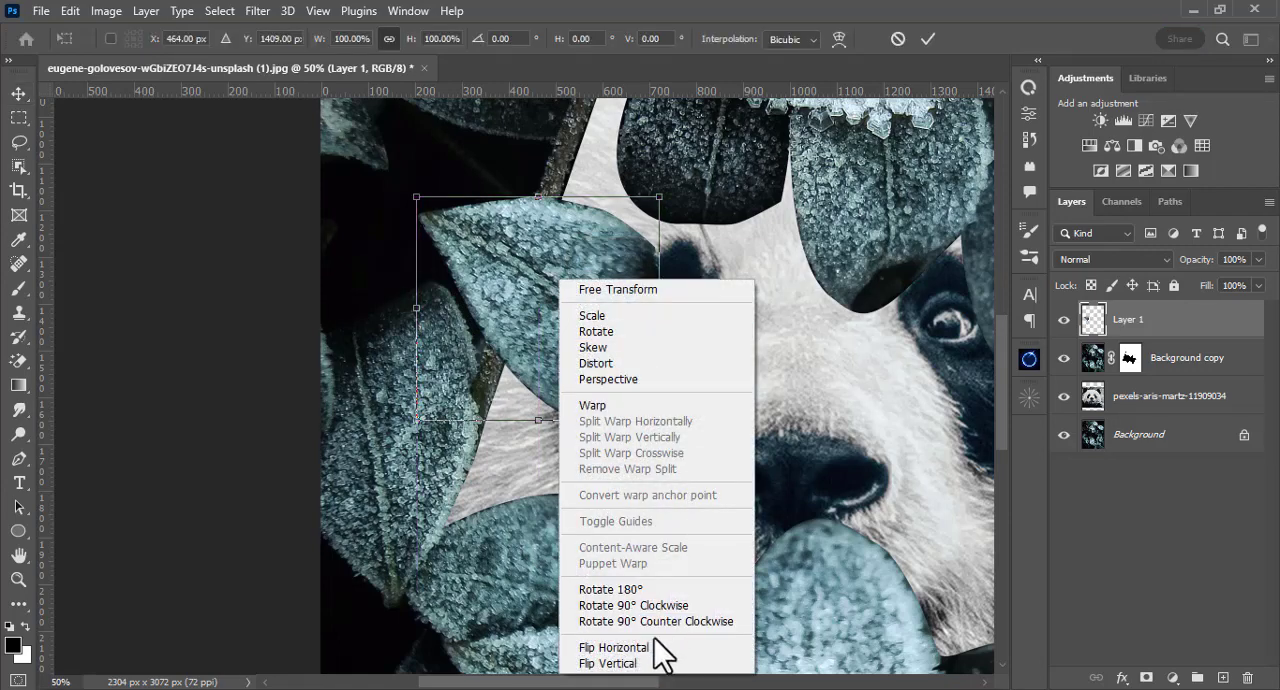
click(642, 664)
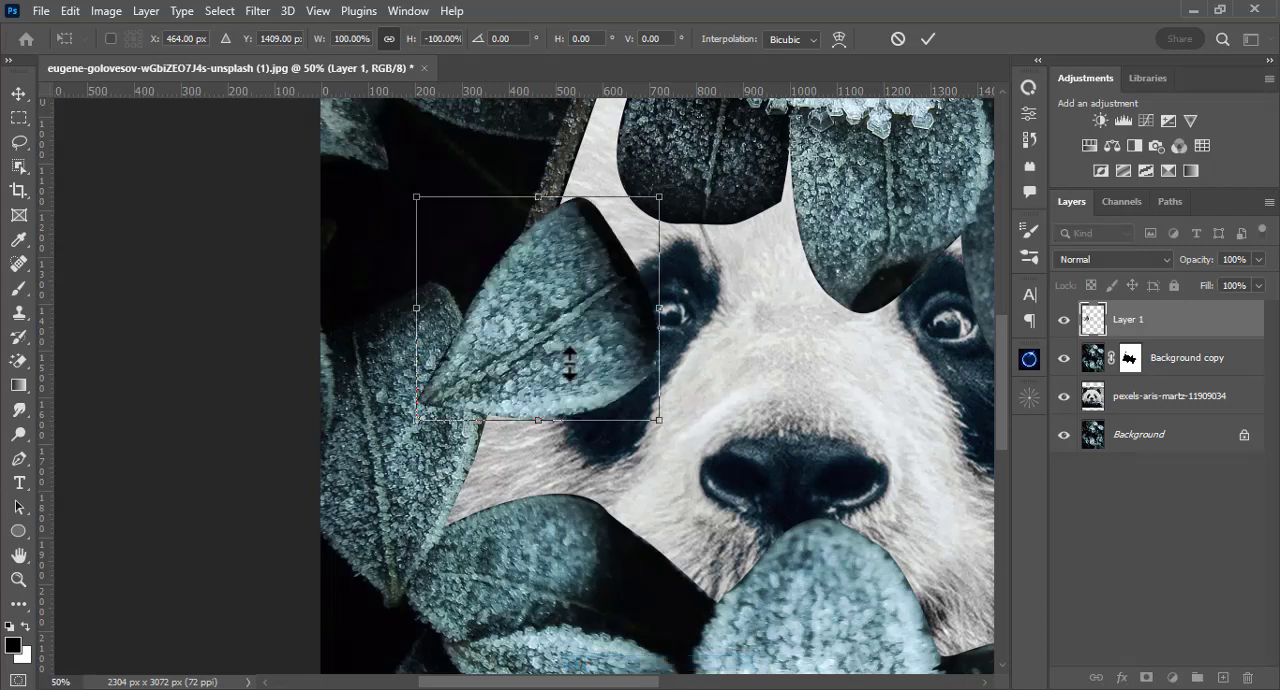
drag(412, 437, 679, 381)
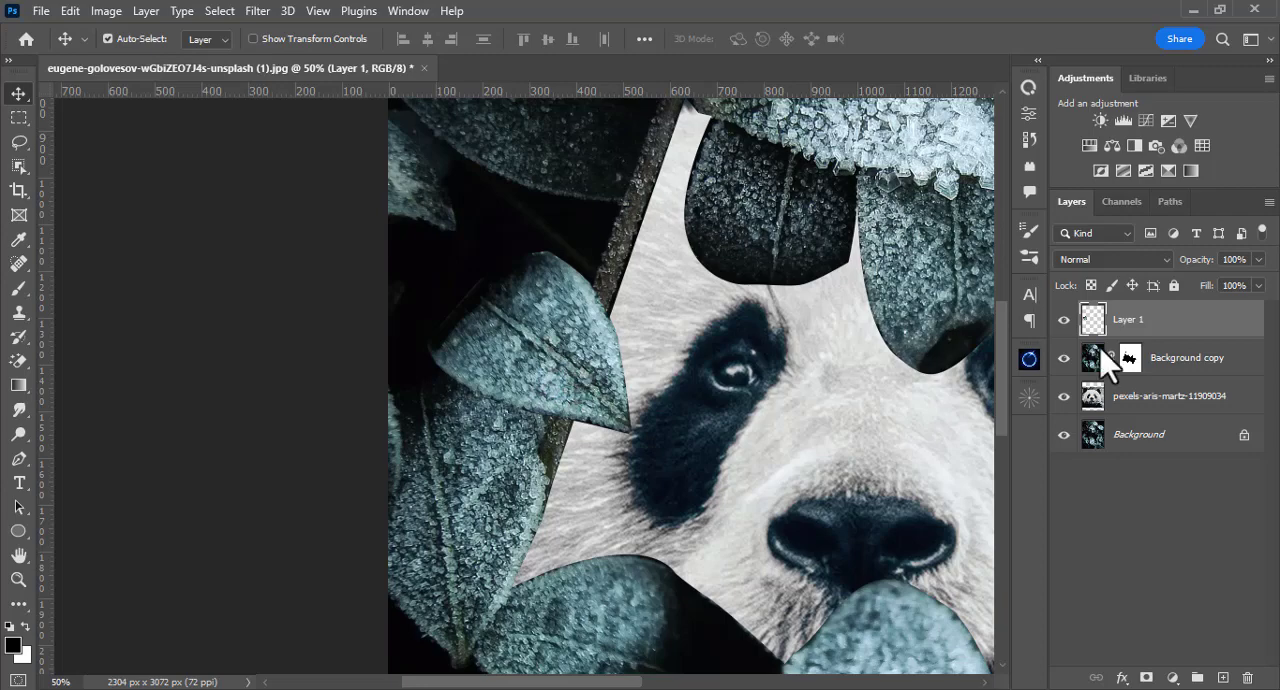
Step: Hide Layer 1, trace the large leaf at the image's left edge with the Pen tool and copy it from Background copy to a new layer
click(1064, 319)
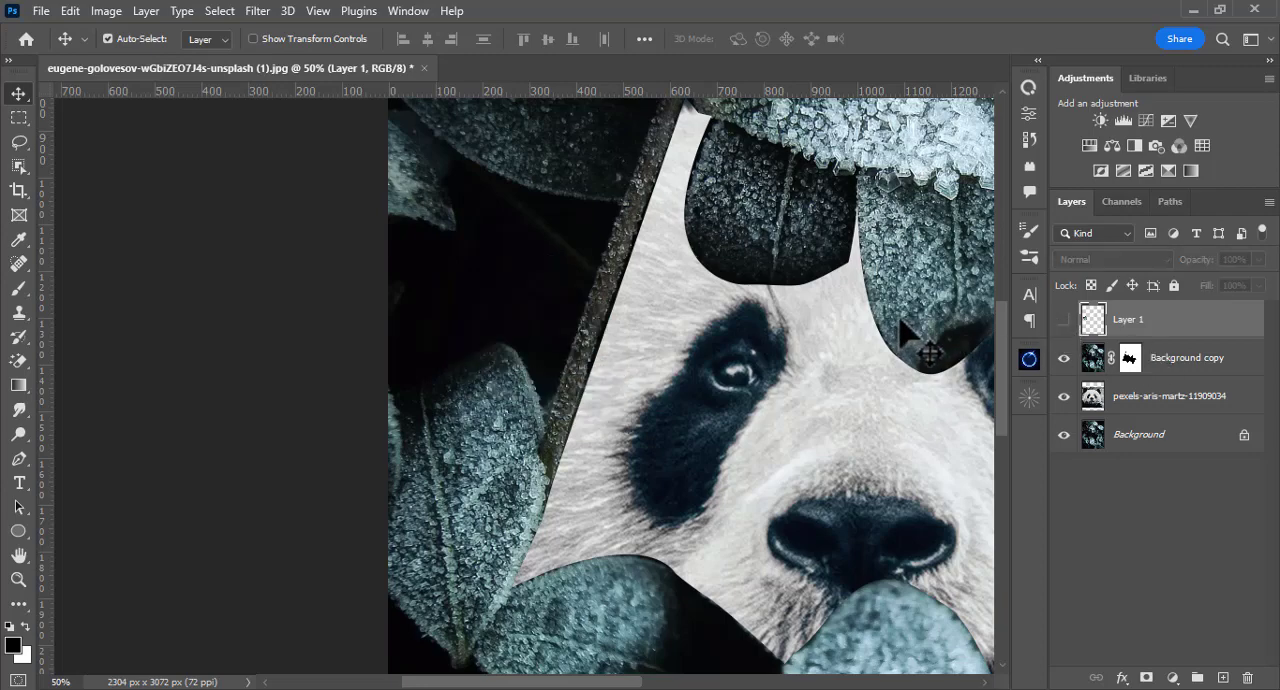
key(p)
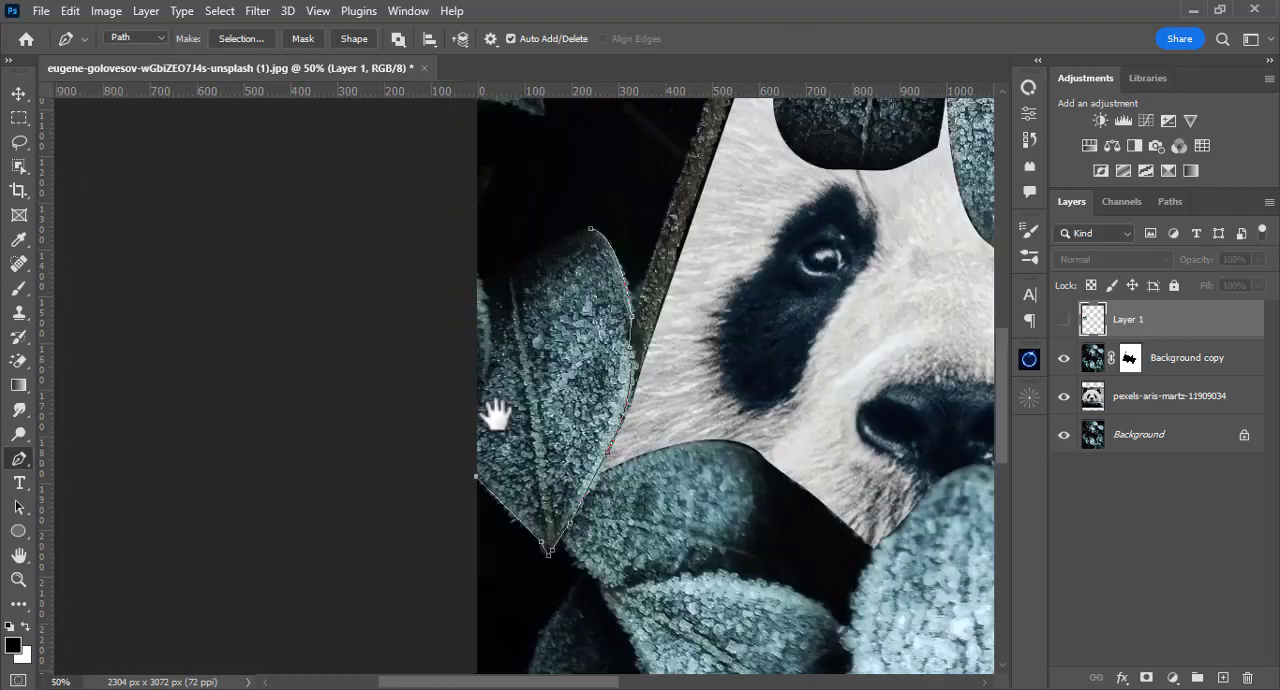
drag(496, 412, 496, 424)
key(ctrl+Return)
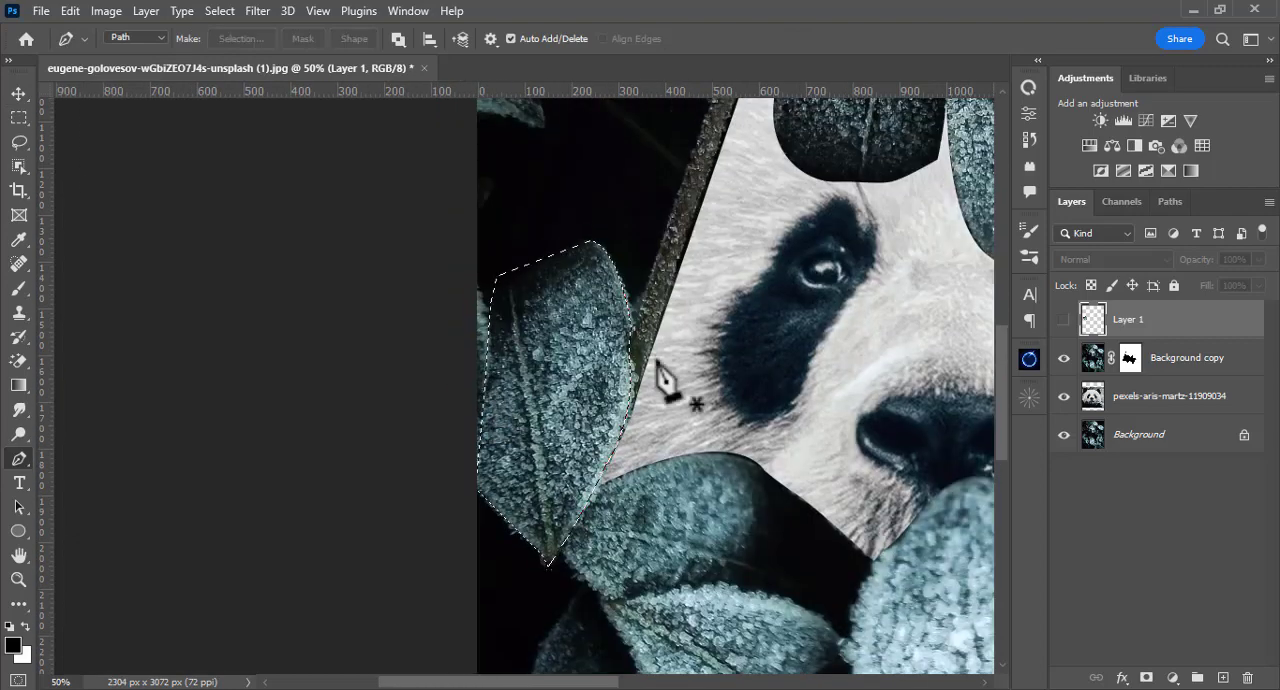
click(1086, 366)
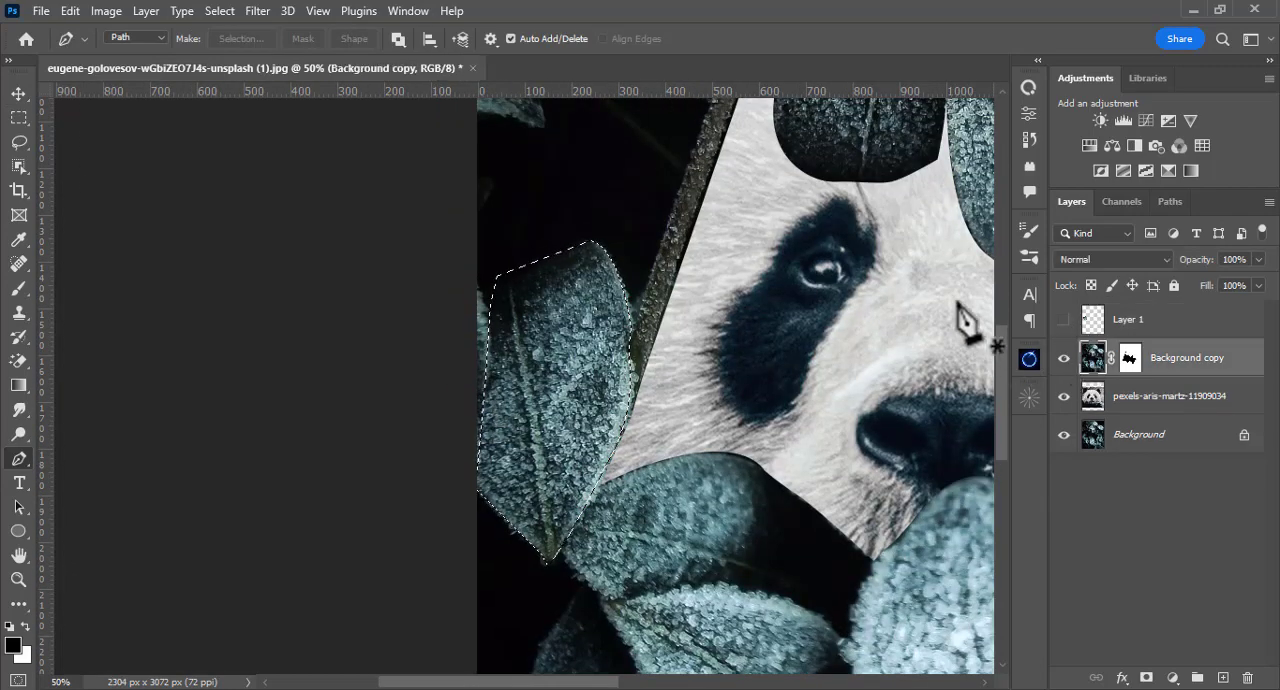
key(ctrl+j)
Step: Shift the large leaf copy upward, show Layer 1 again and place Layer 2 above it in the stack
key(v)
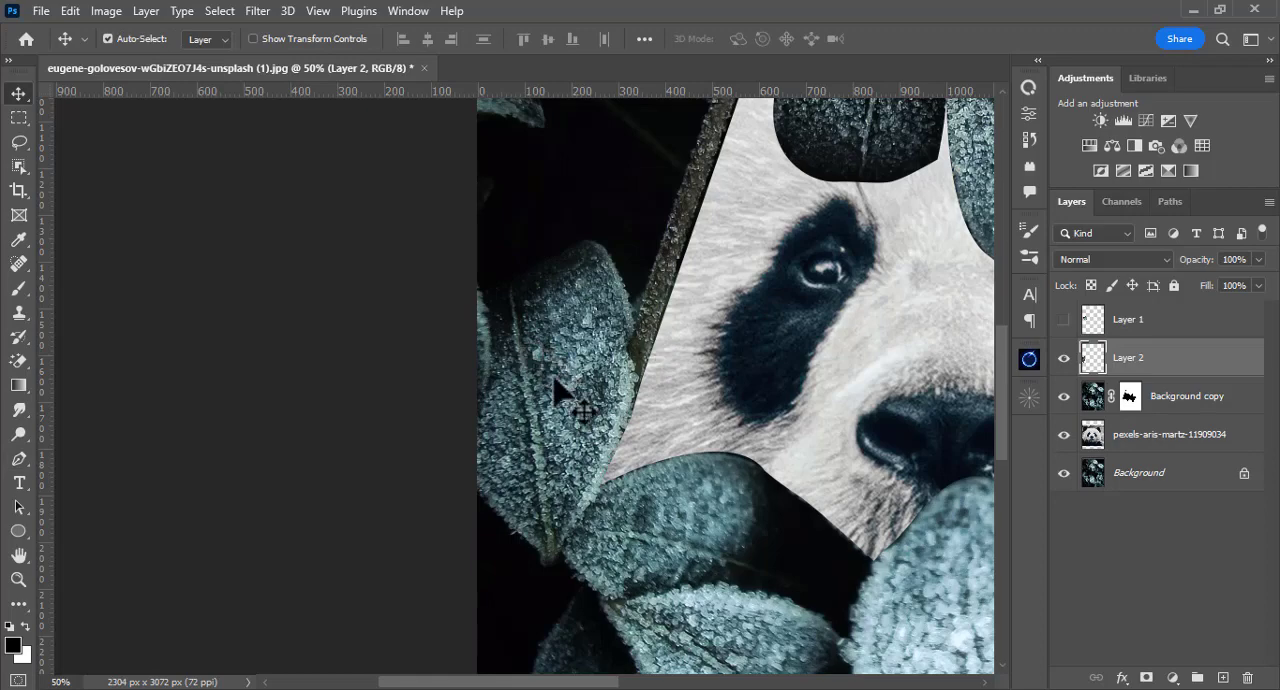
drag(563, 389, 620, 265)
drag(755, 253, 731, 392)
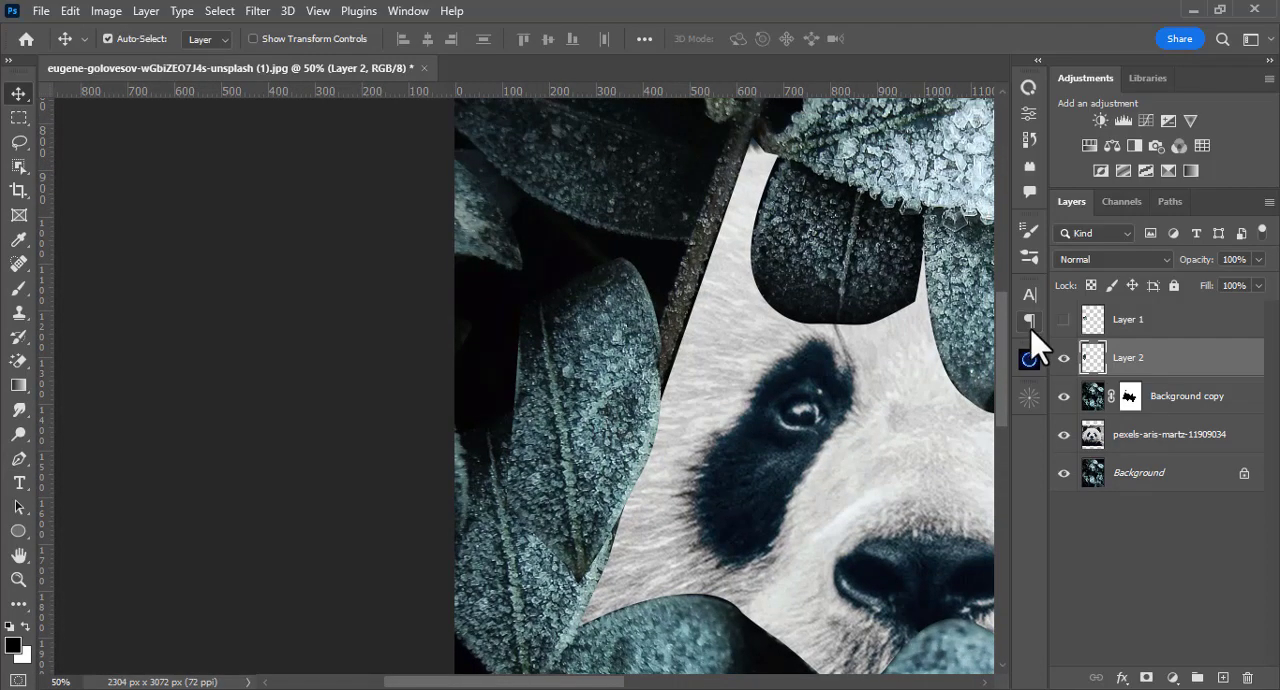
click(1063, 319)
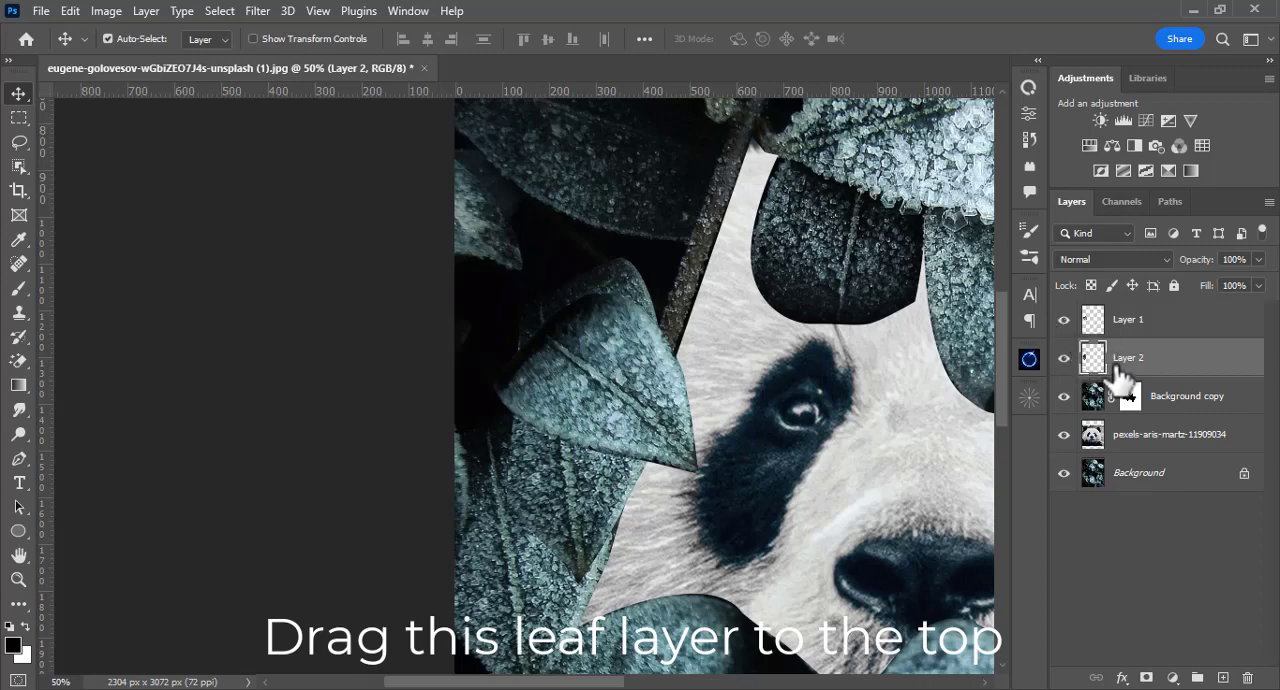
drag(1095, 360, 1112, 314)
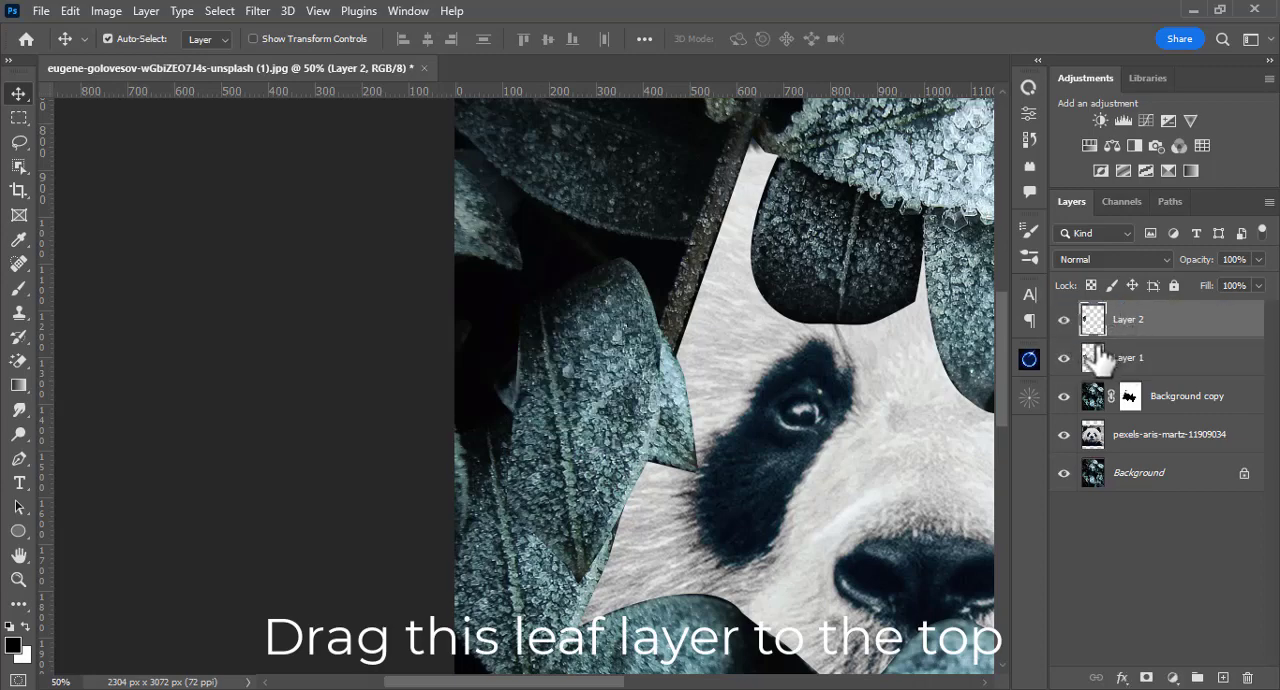
Step: Flip the Layer 2 leaf horizontally, scale it to 94.14% and rotate it to lie across the face's upper left edge
drag(595, 402, 608, 365)
key(ctrl)
key(ctrl+t)
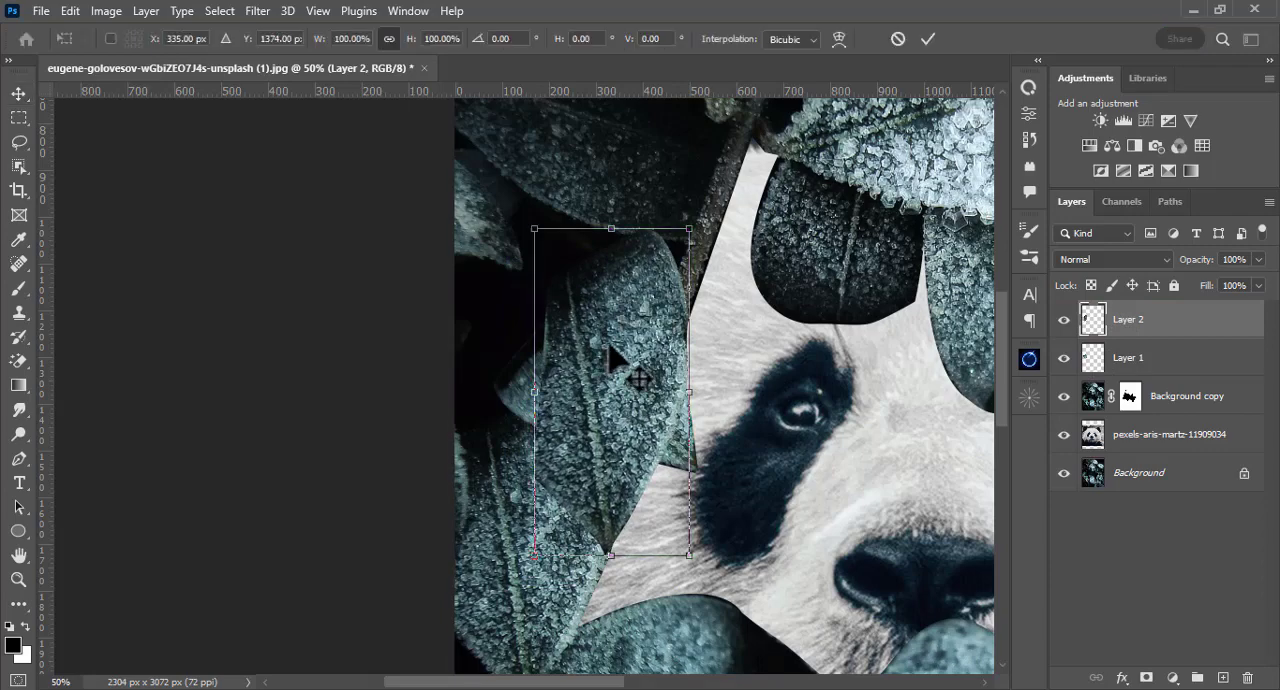
right_click(610, 358)
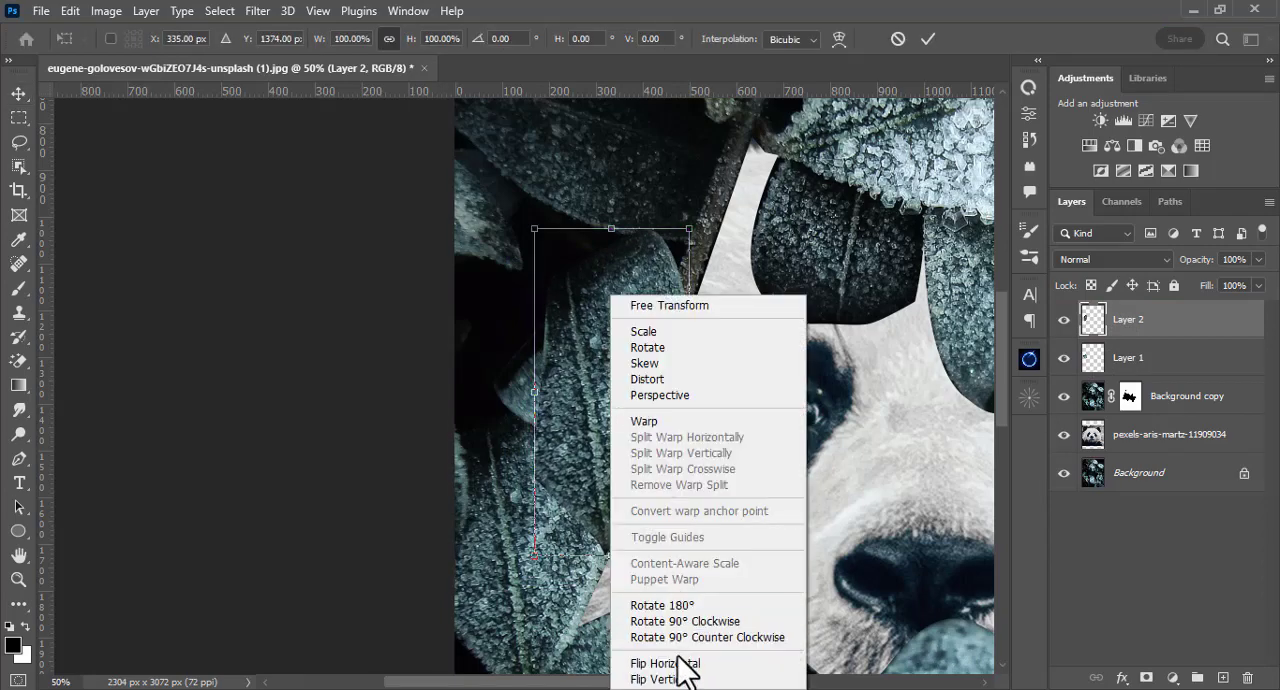
click(684, 665)
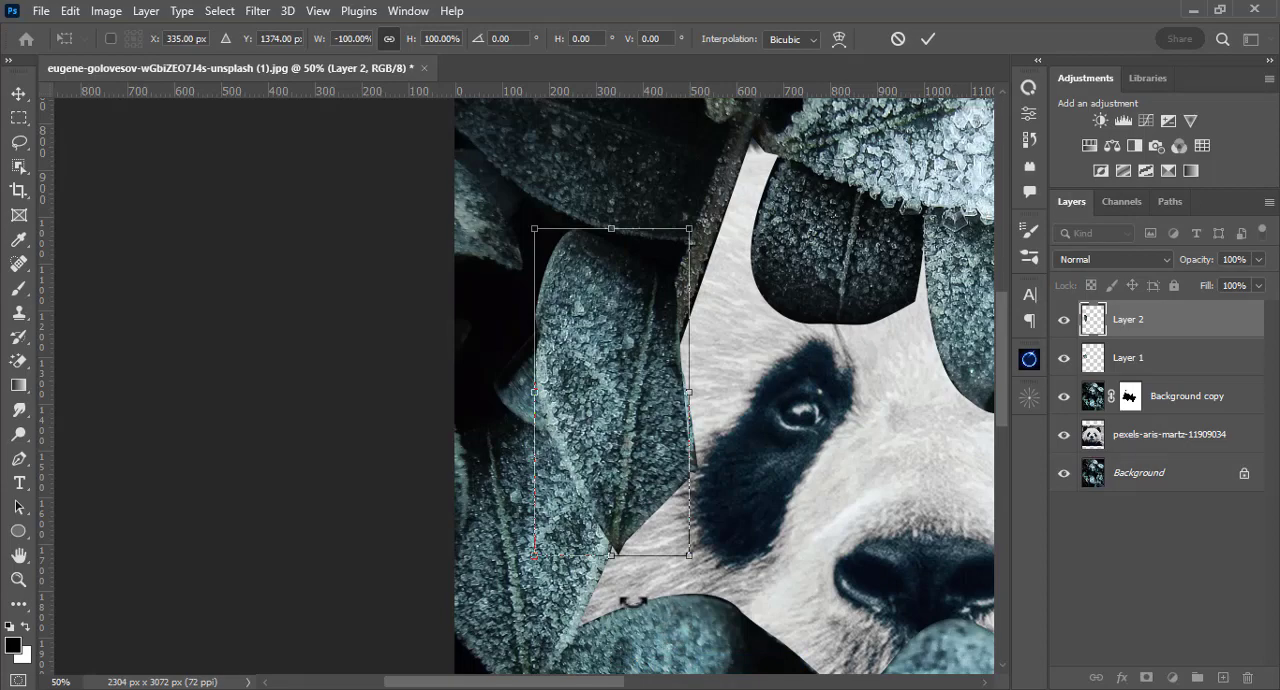
drag(633, 602, 831, 325)
drag(636, 391, 692, 272)
drag(808, 162, 794, 171)
drag(629, 286, 626, 312)
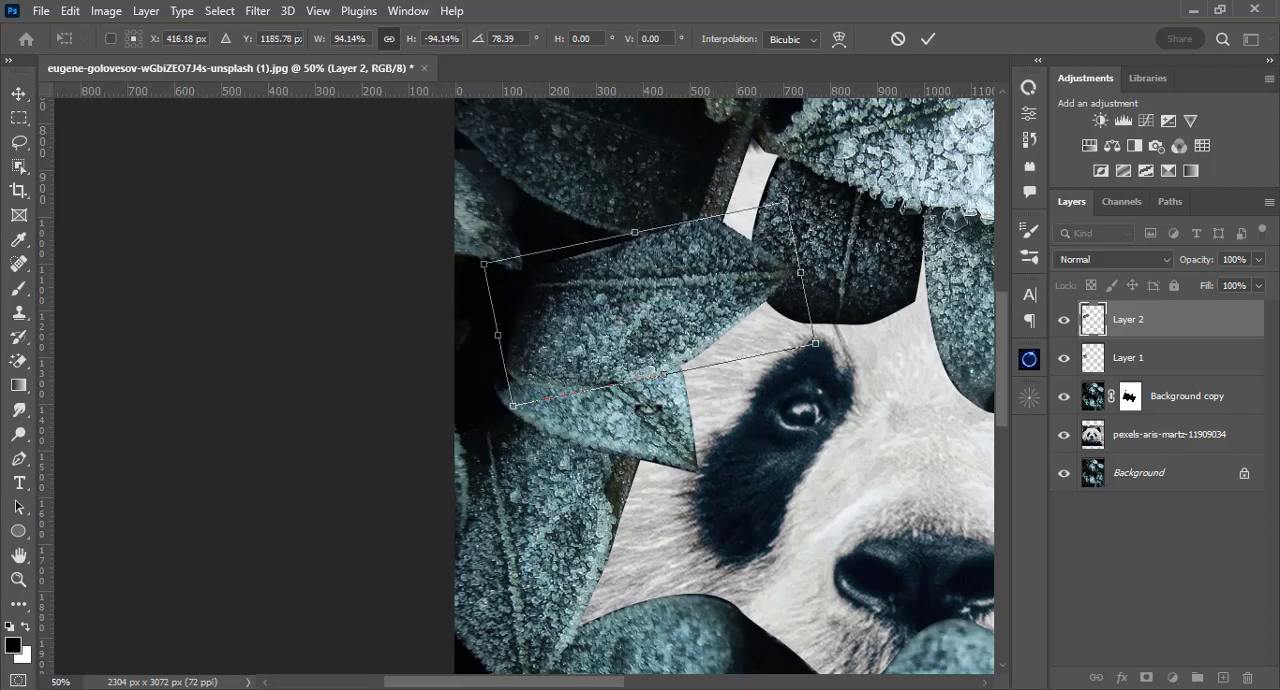
key(Return)
Step: Rotate the Layer 1 leaf by 1.74° and move it slightly down and left beneath the upper leaf
click(675, 433)
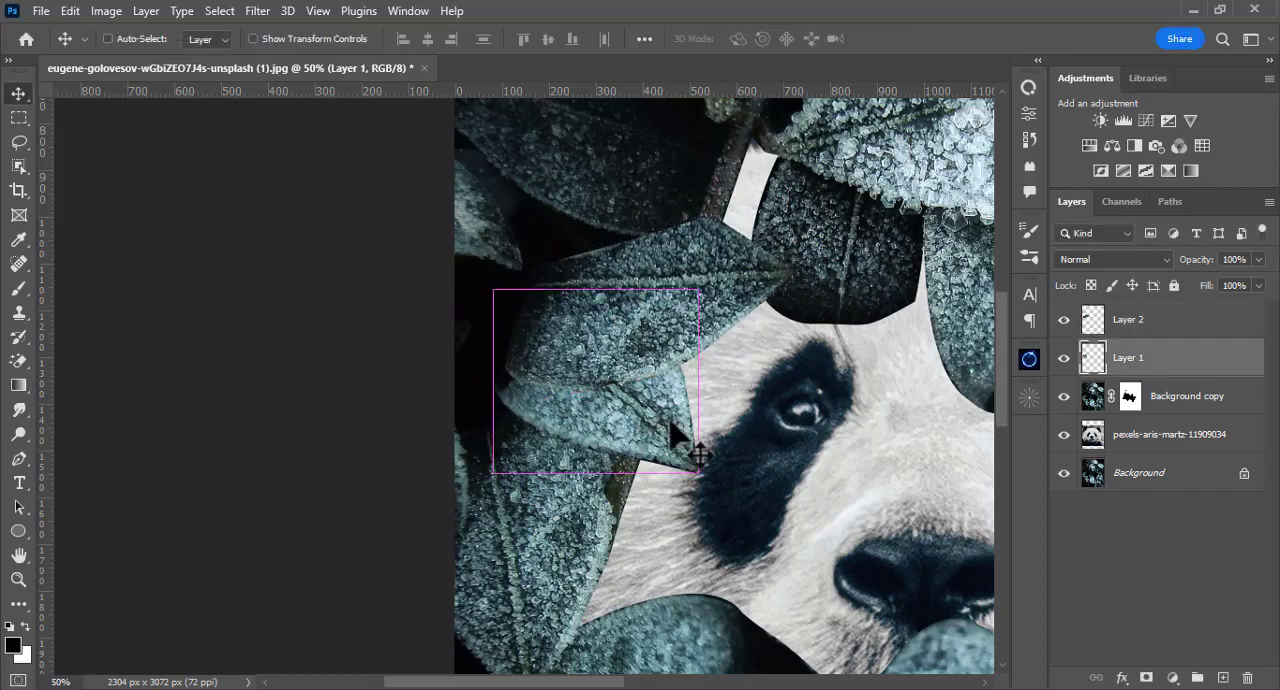
key(ctrl+t)
drag(716, 487, 711, 492)
drag(663, 424, 650, 440)
key(Return)
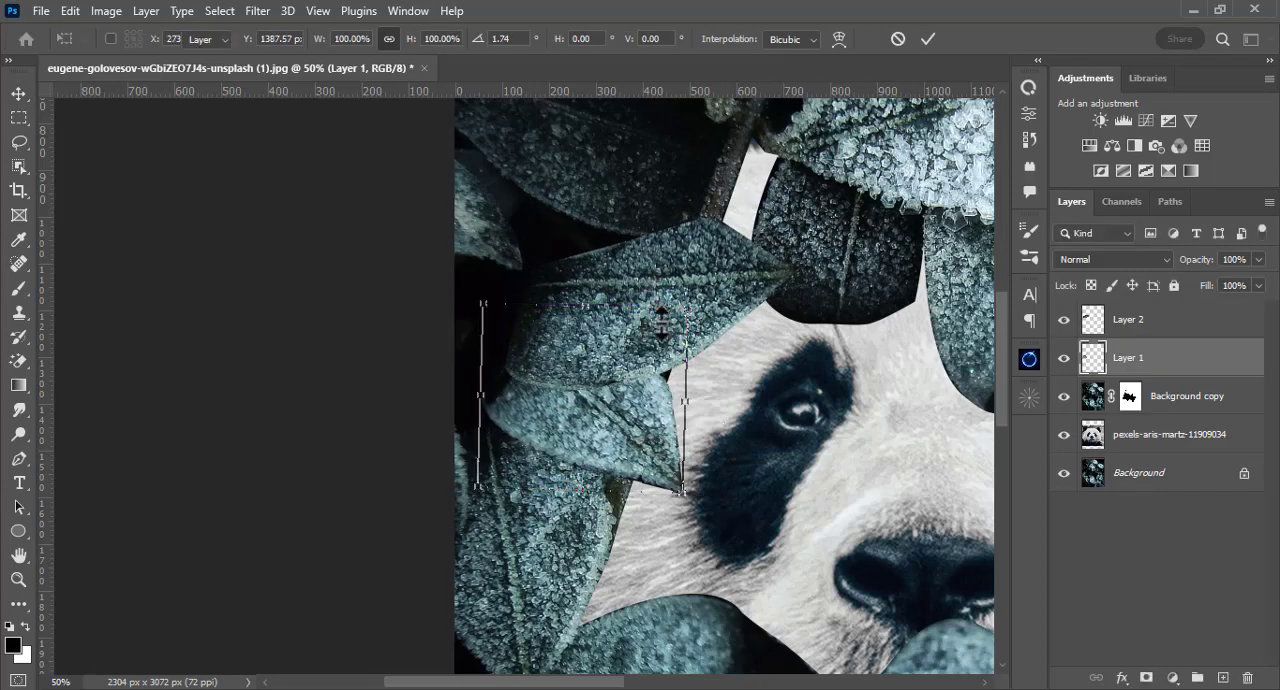
Step: Target the Background copy mask and prepare a harder black brush with 100% flow and 100% opacity
drag(688, 300, 636, 338)
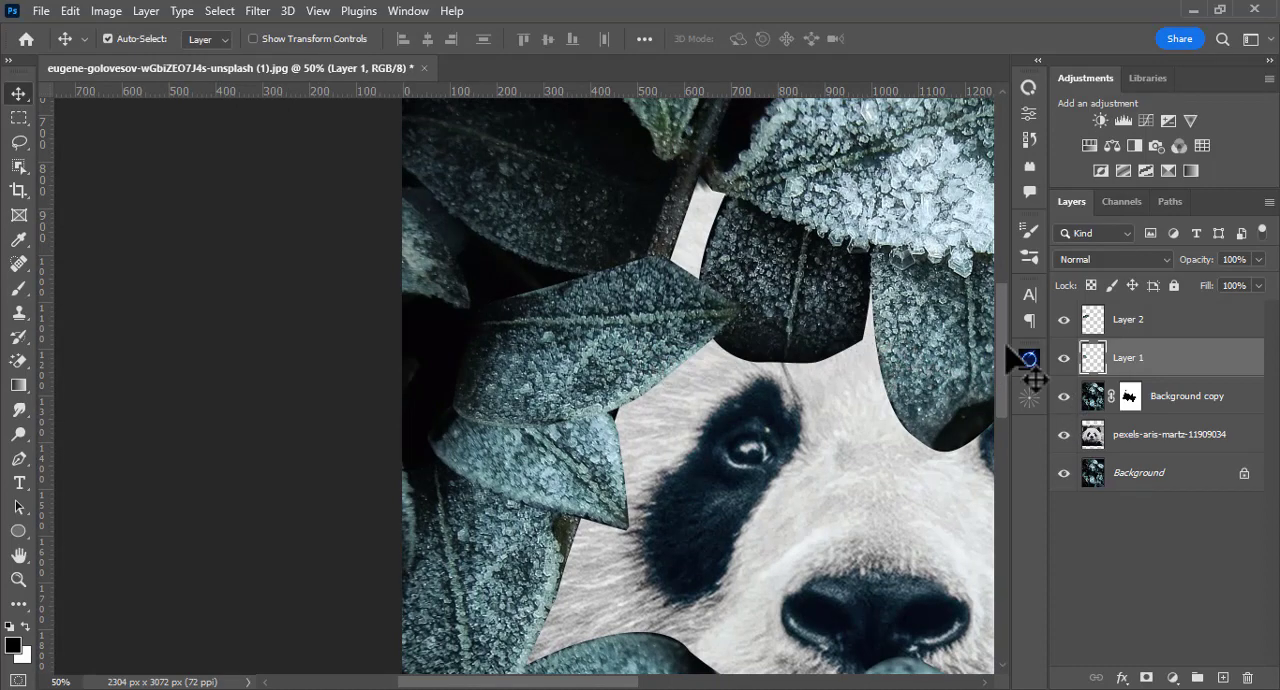
click(1129, 396)
key(x)
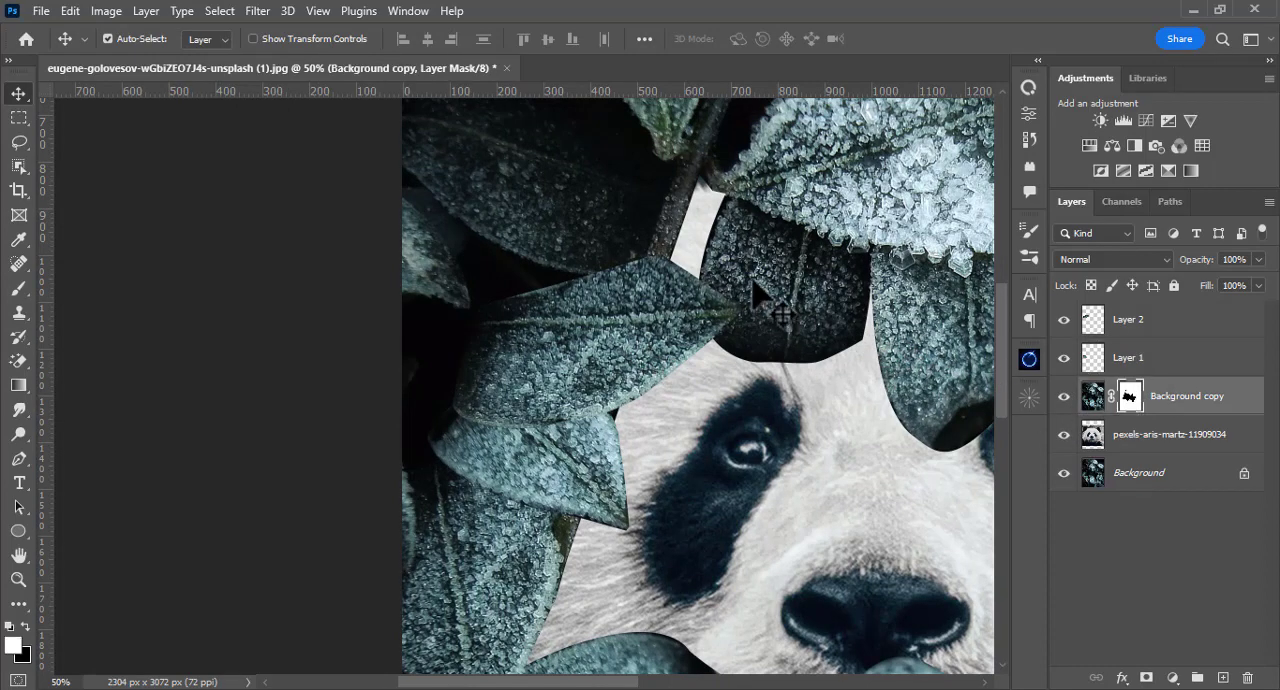
key(b)
right_click(766, 288)
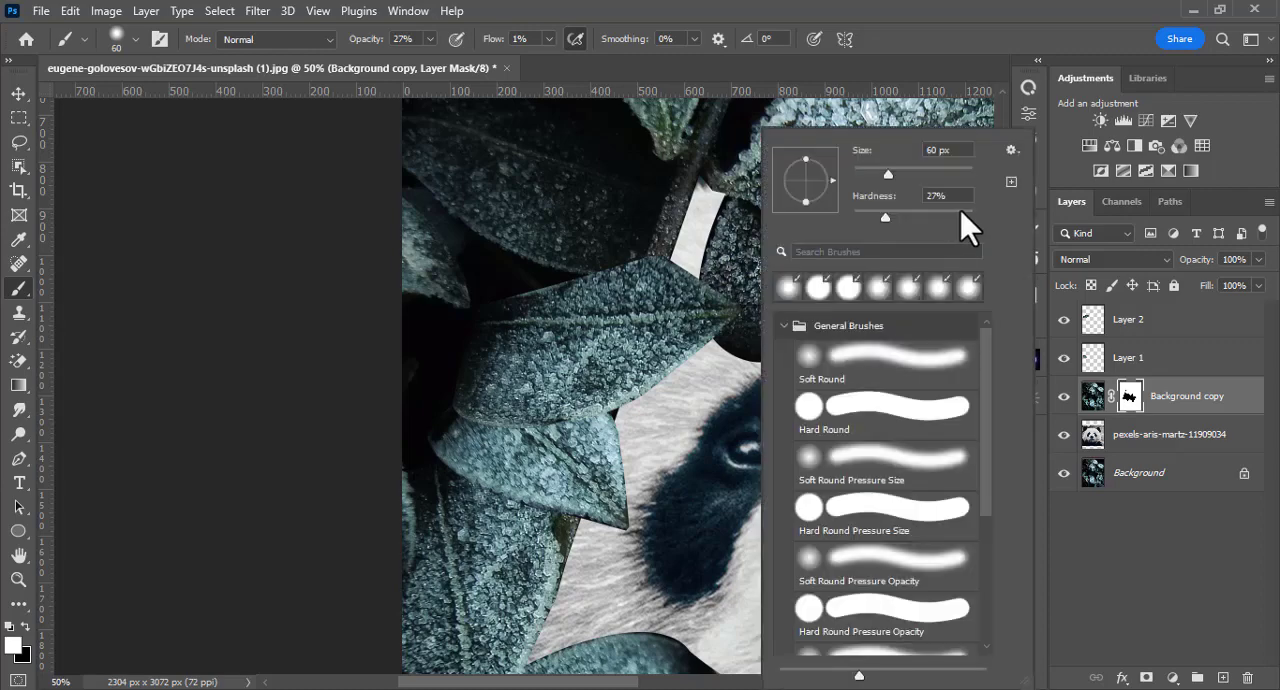
click(912, 7)
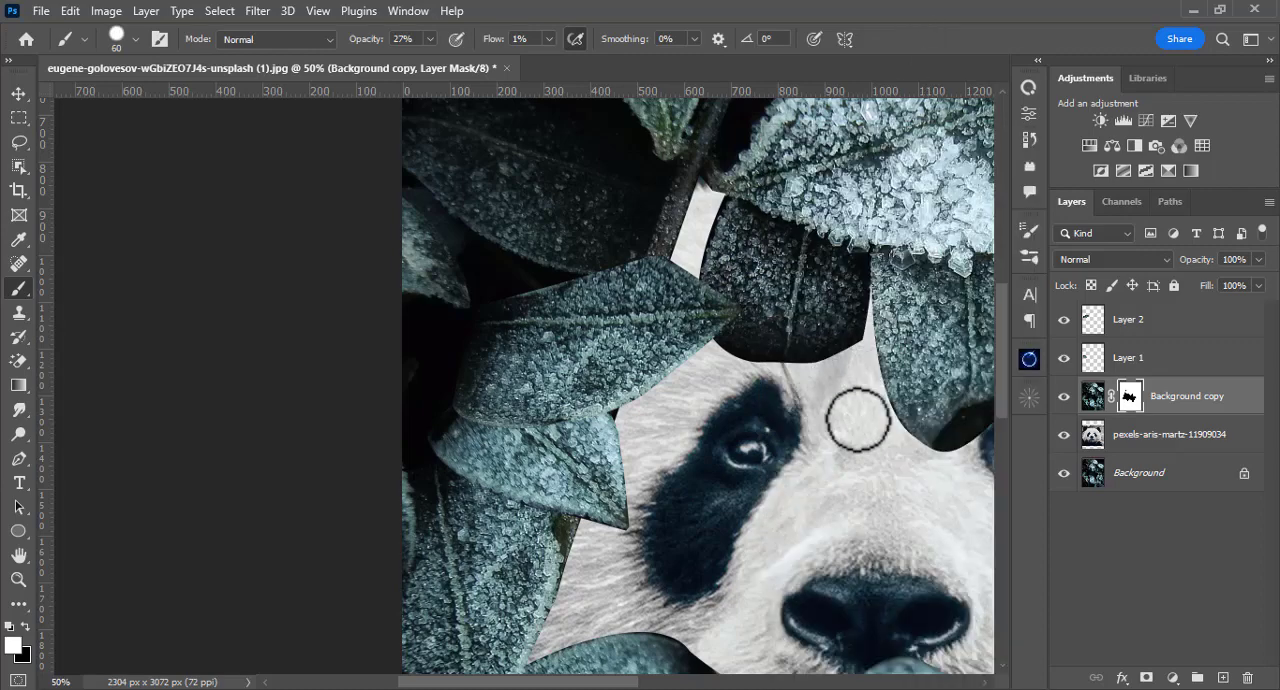
click(549, 39)
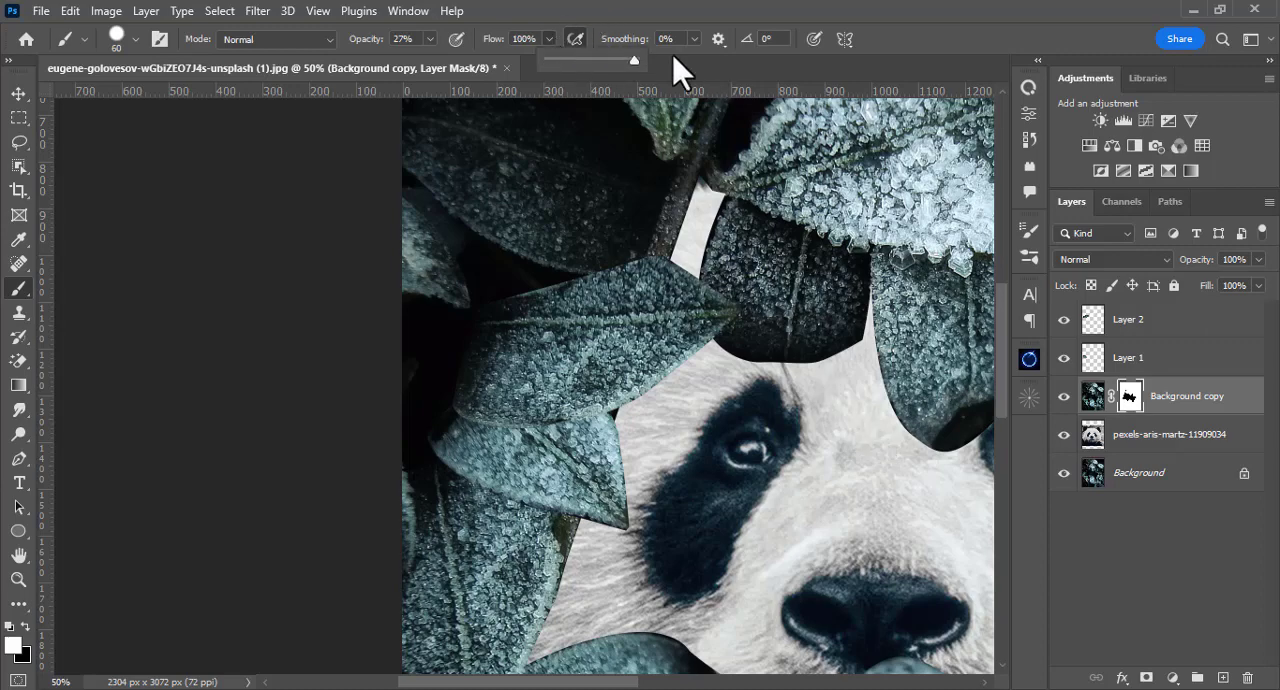
drag(430, 40, 433, 57)
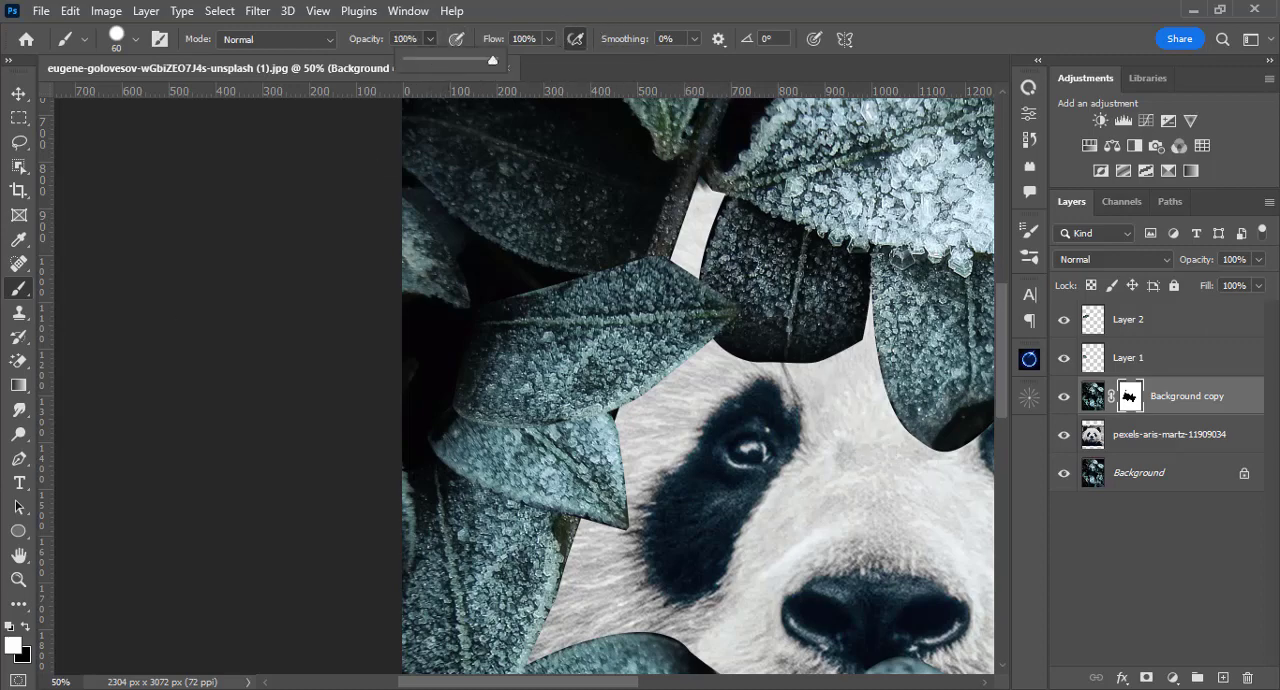
click(27, 629)
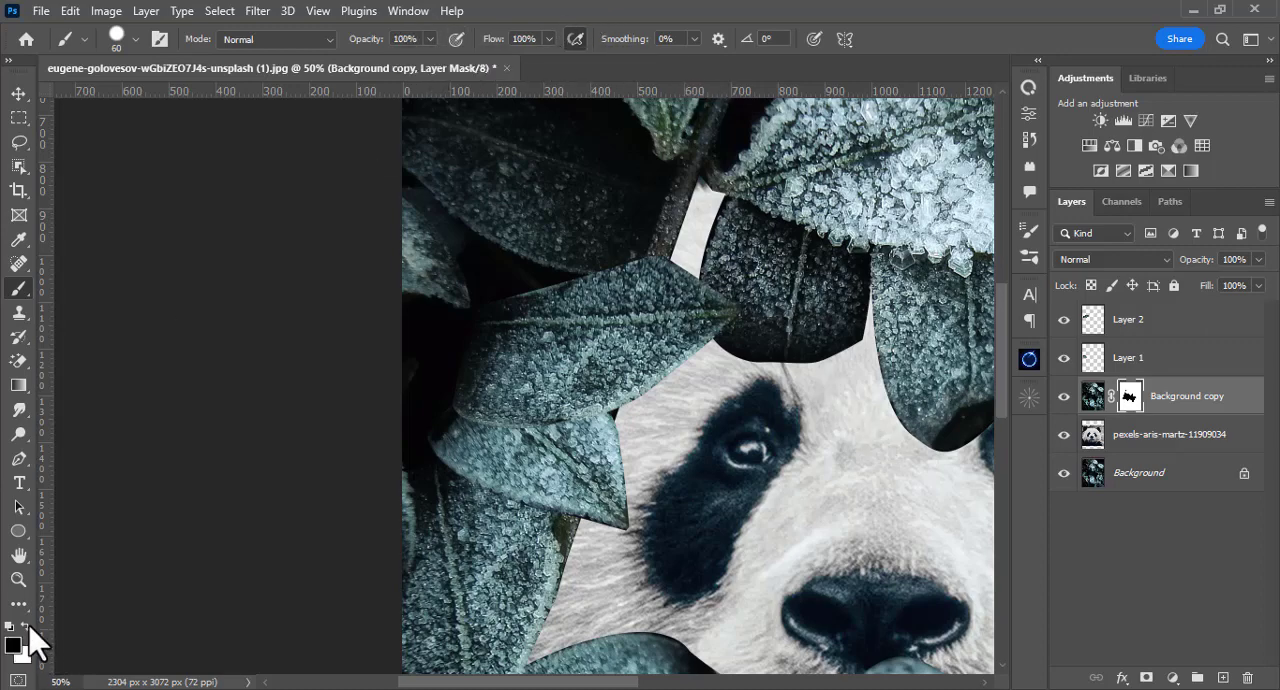
Step: Refine the Background copy mask along the dark leaf's lower right edge above the face with a 25 px brush
click(868, 365)
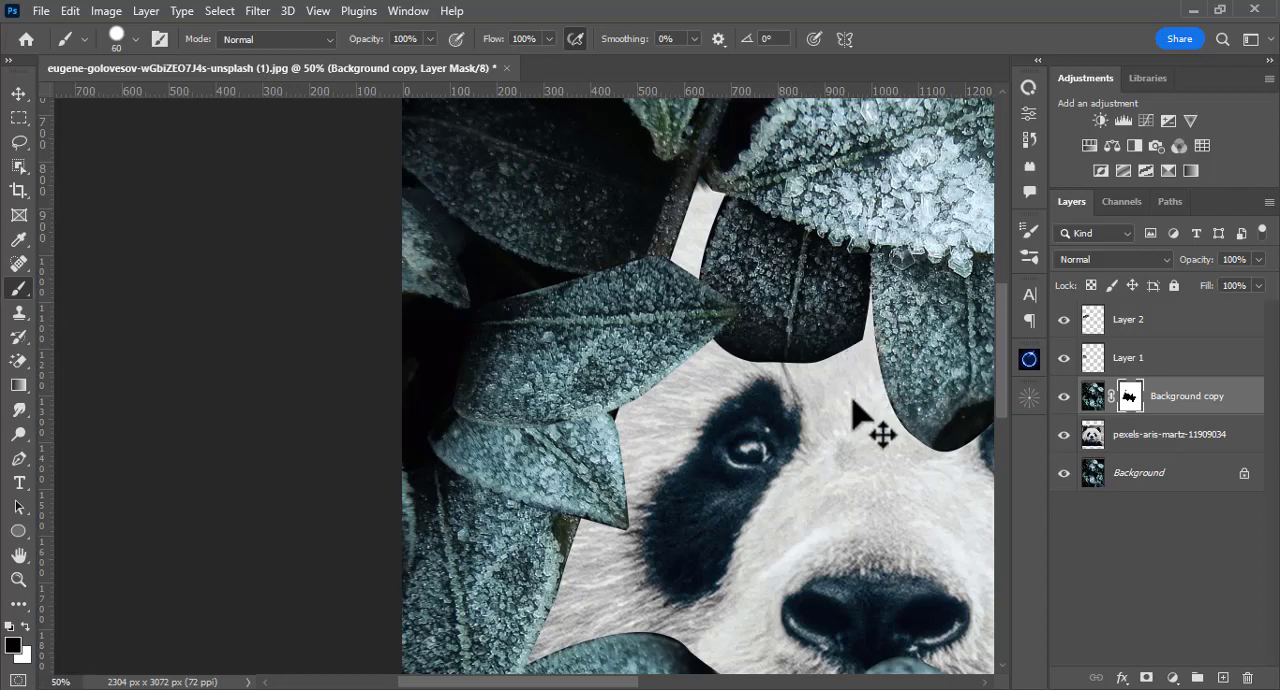
key(ctrl+plus)
drag(894, 394, 677, 414)
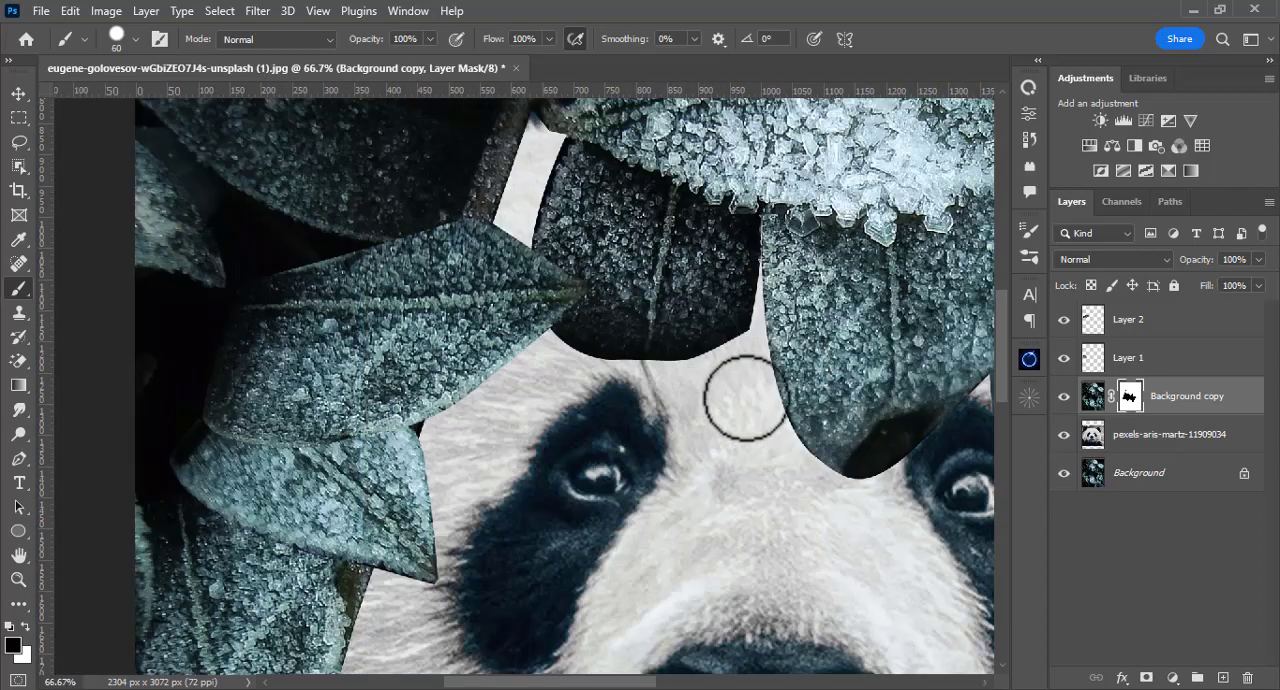
key(bracketleft)
key(bracketleft)
key(bracketleft)
key(bracketleft)
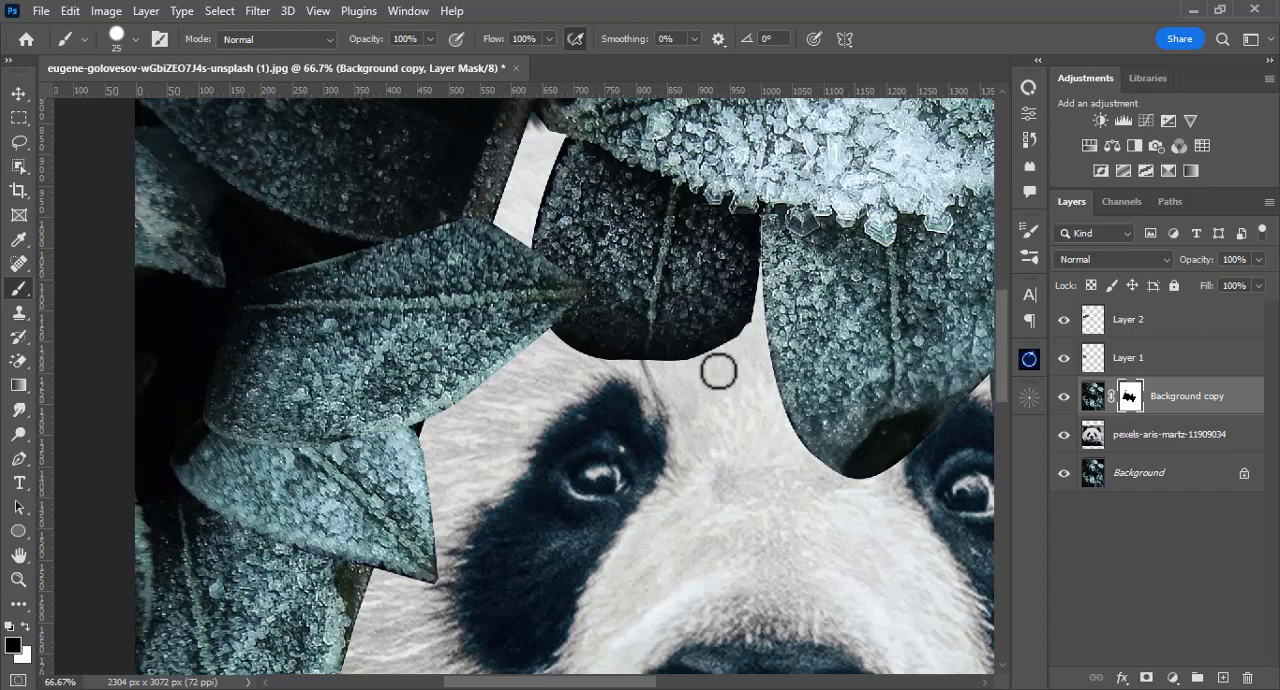
right_click(718, 372)
click(907, 212)
click(968, 3)
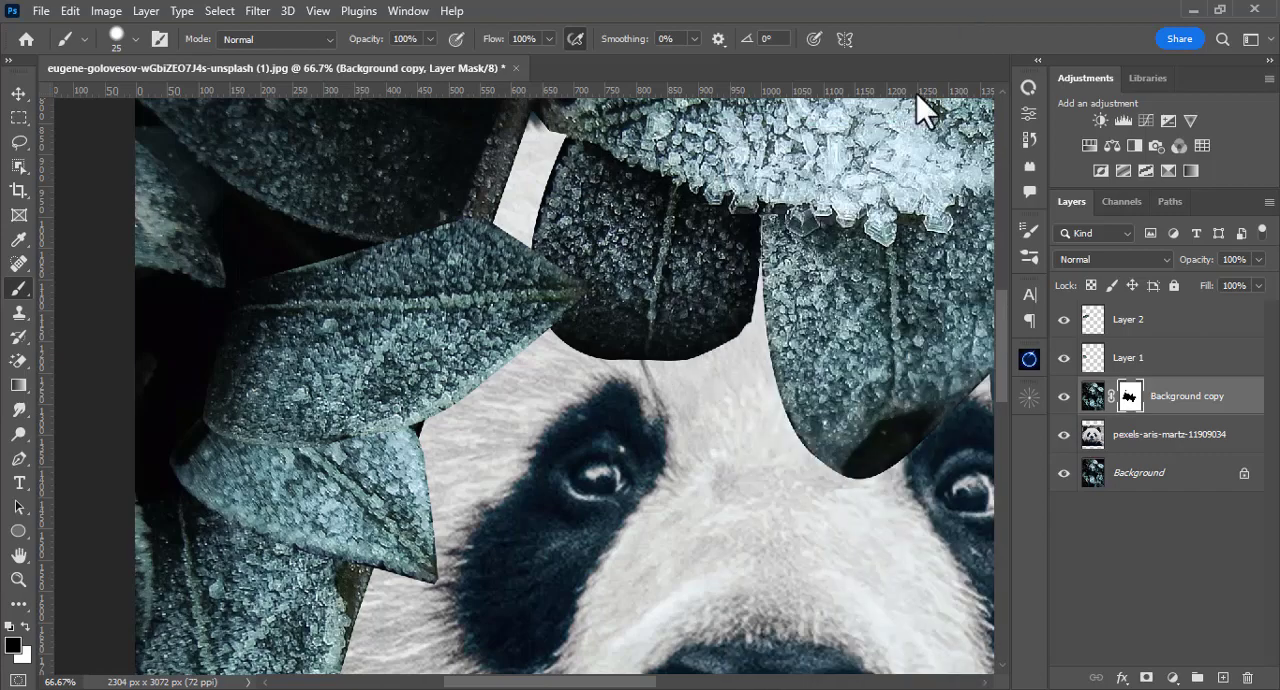
Step: Clean up the remaining leaf edges around the upper part of the face on the Background copy mask
key(ctrl+plus)
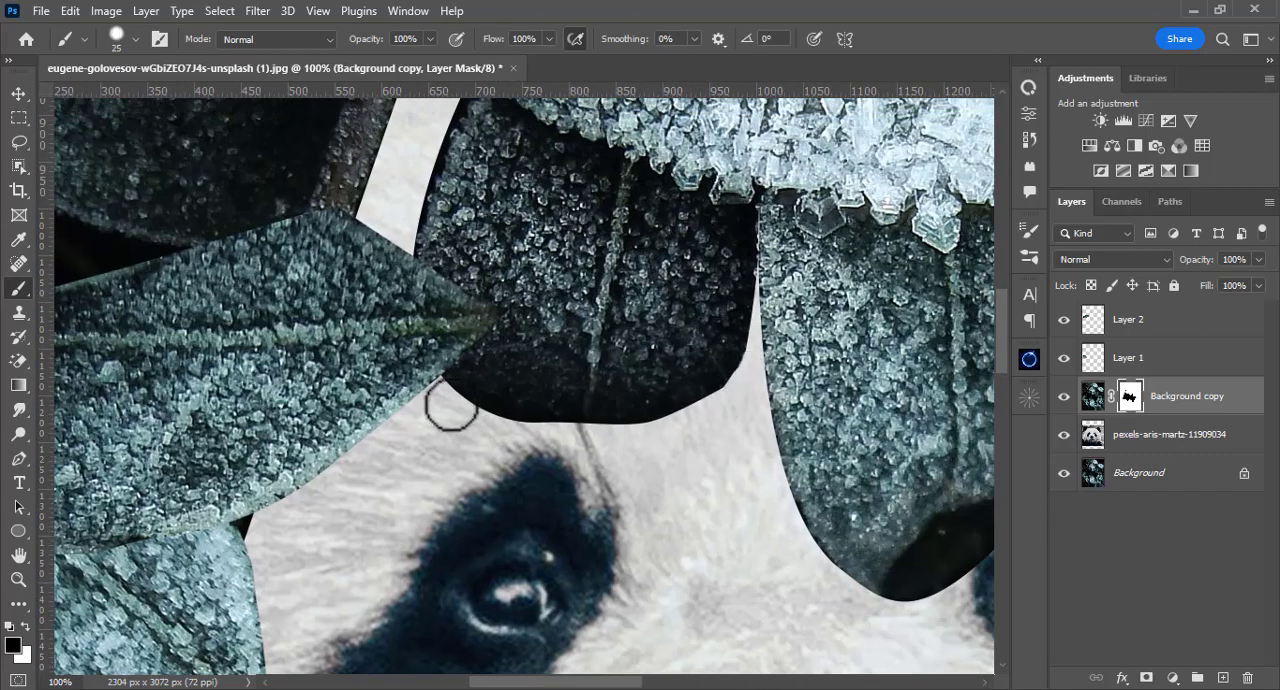
drag(423, 334, 403, 396)
key(bracketleft)
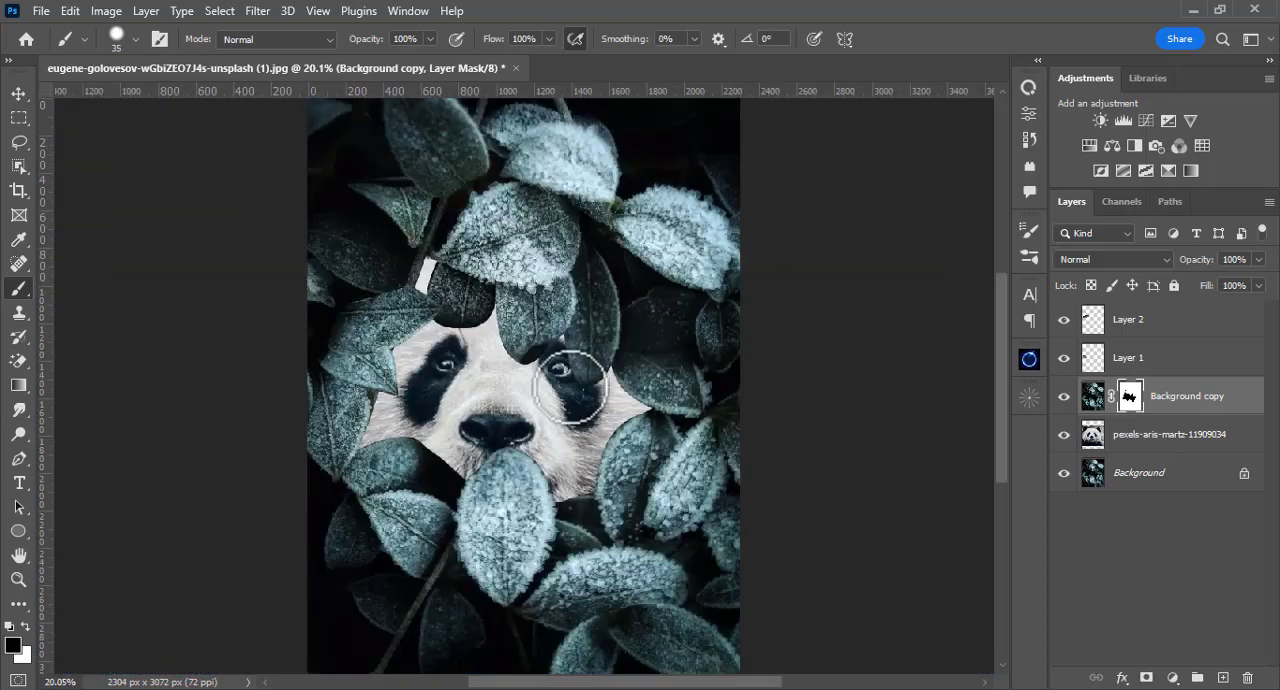
key(ctrl+plus)
key(ctrl+plus)
key(ctrl+plus)
key(ctrl+plus)
drag(437, 240, 484, 411)
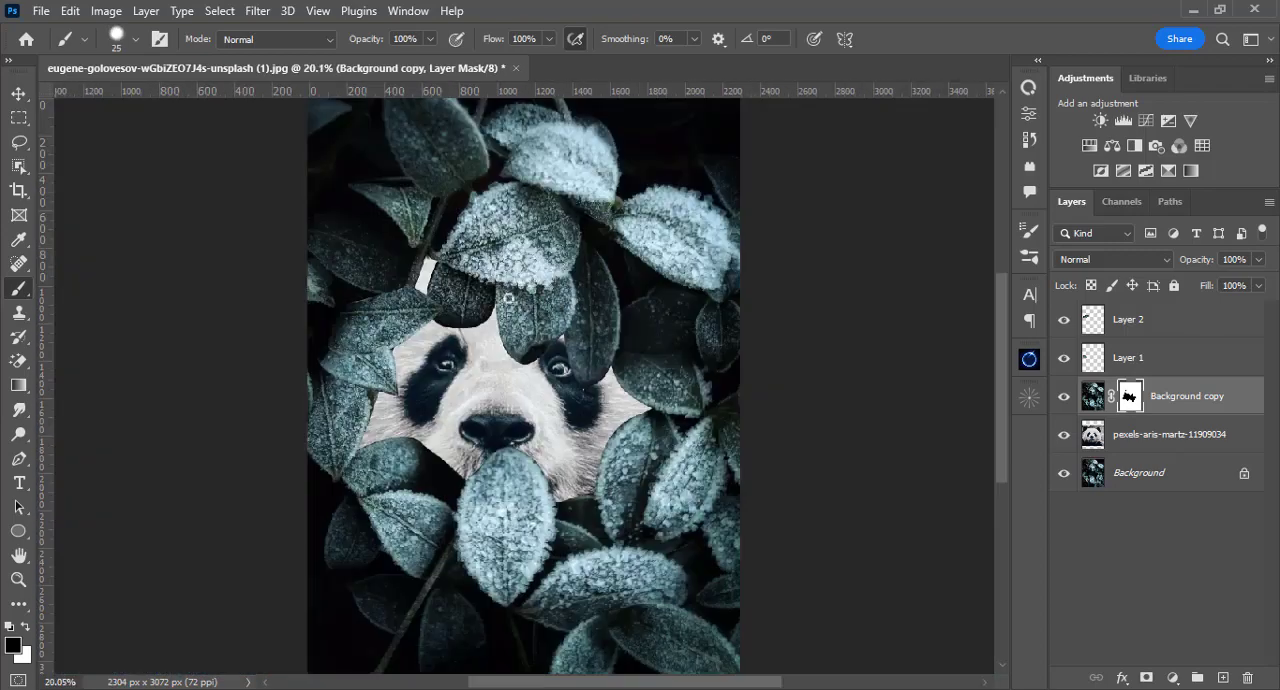
Step: Group Layer 1 and Layer 2 as "leaves" and compare the image with the group hidden and shown
click(1150, 322)
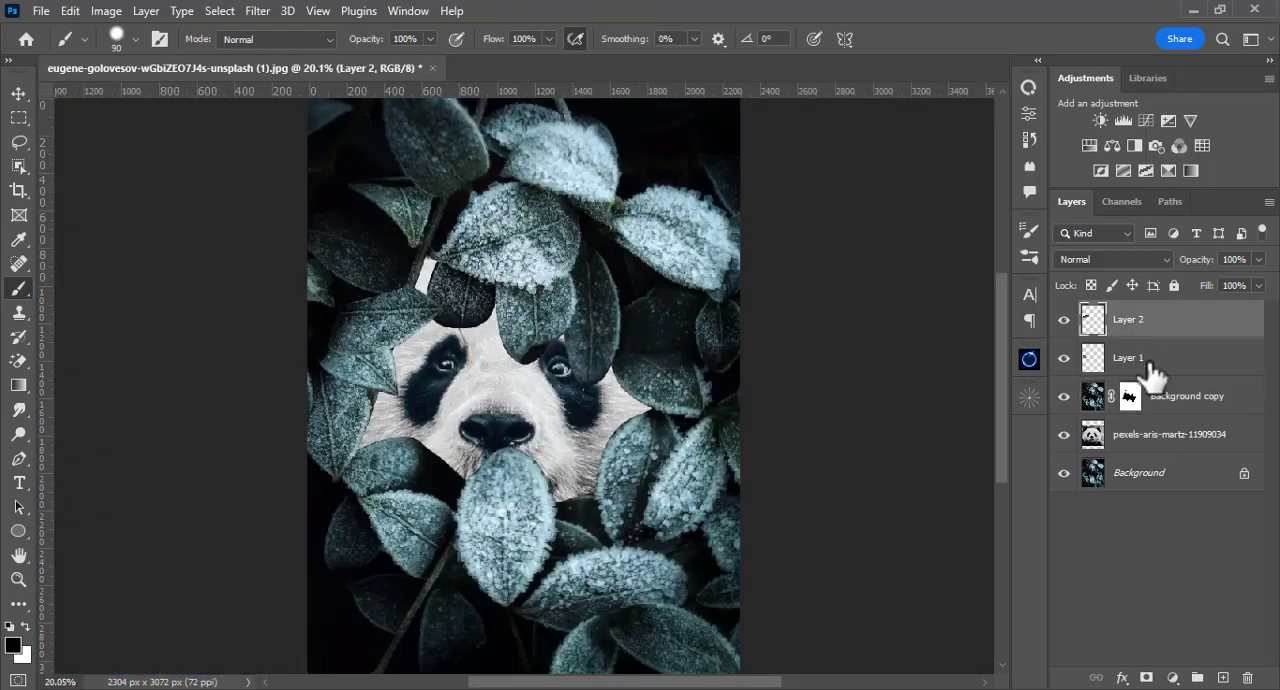
ctrl+click(1150, 360)
key(ctrl+g)
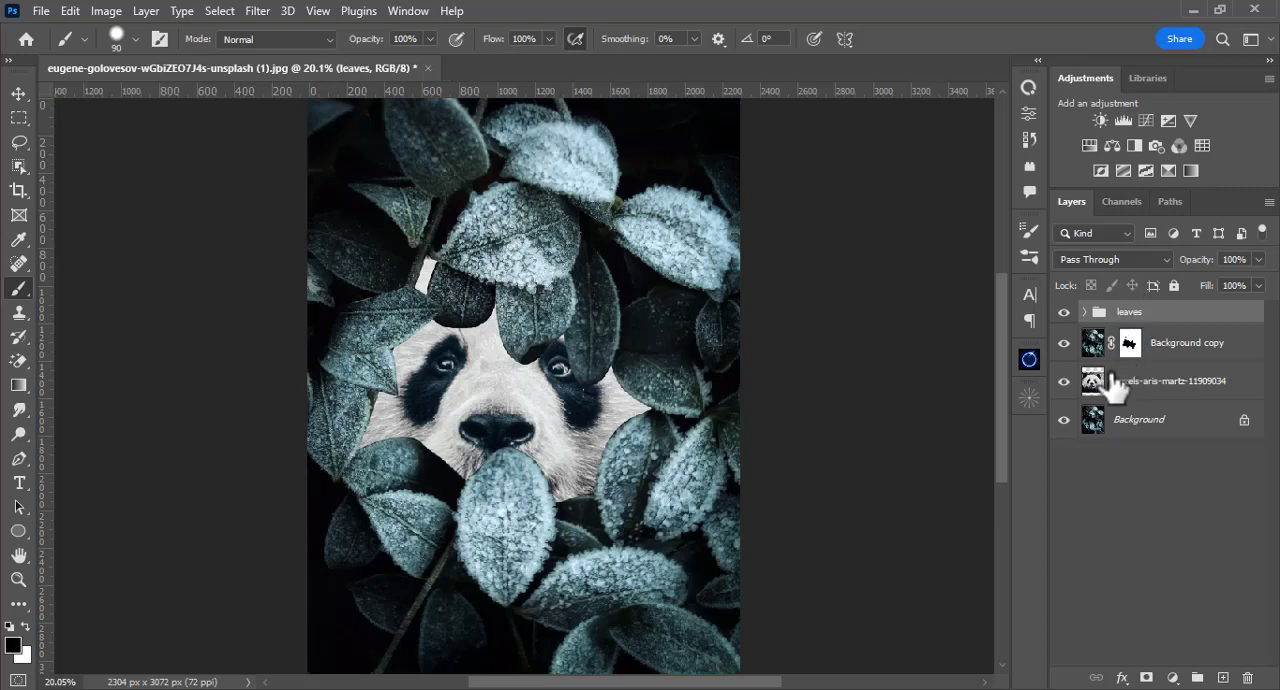
click(1065, 313)
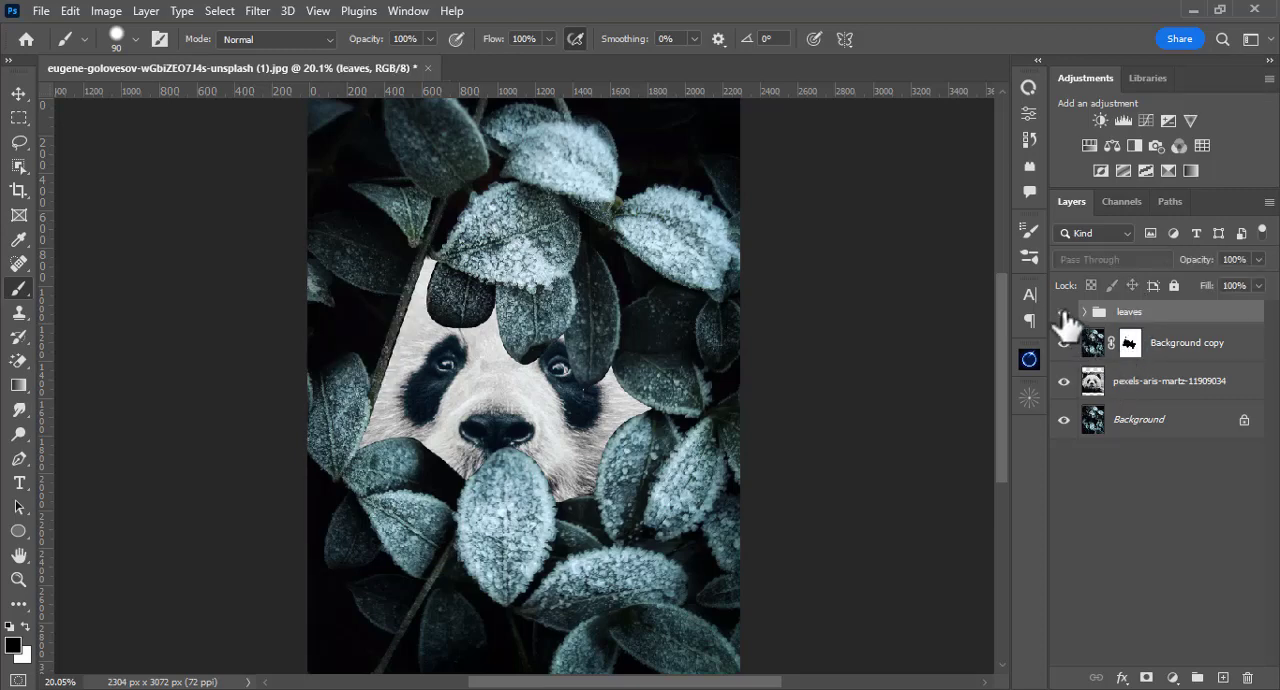
click(1065, 313)
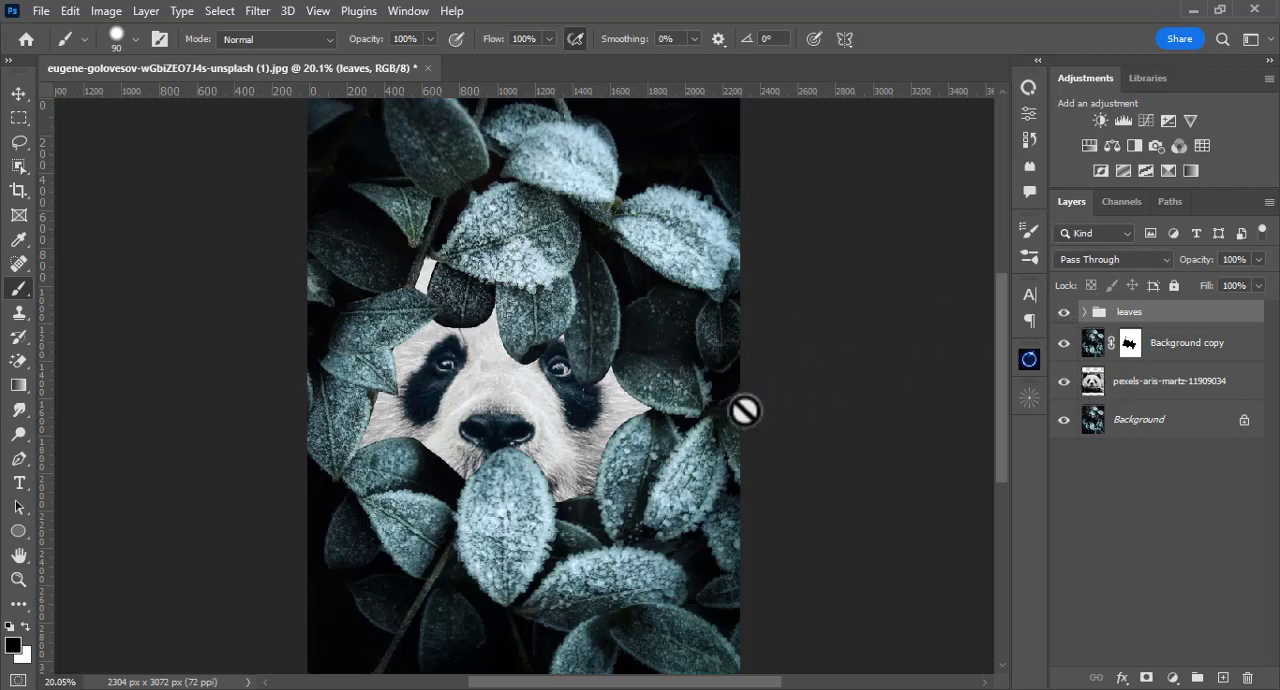
Step: Add an empty layer directly above the panda layer and reduce the black brush's flow to 1%
click(1093, 385)
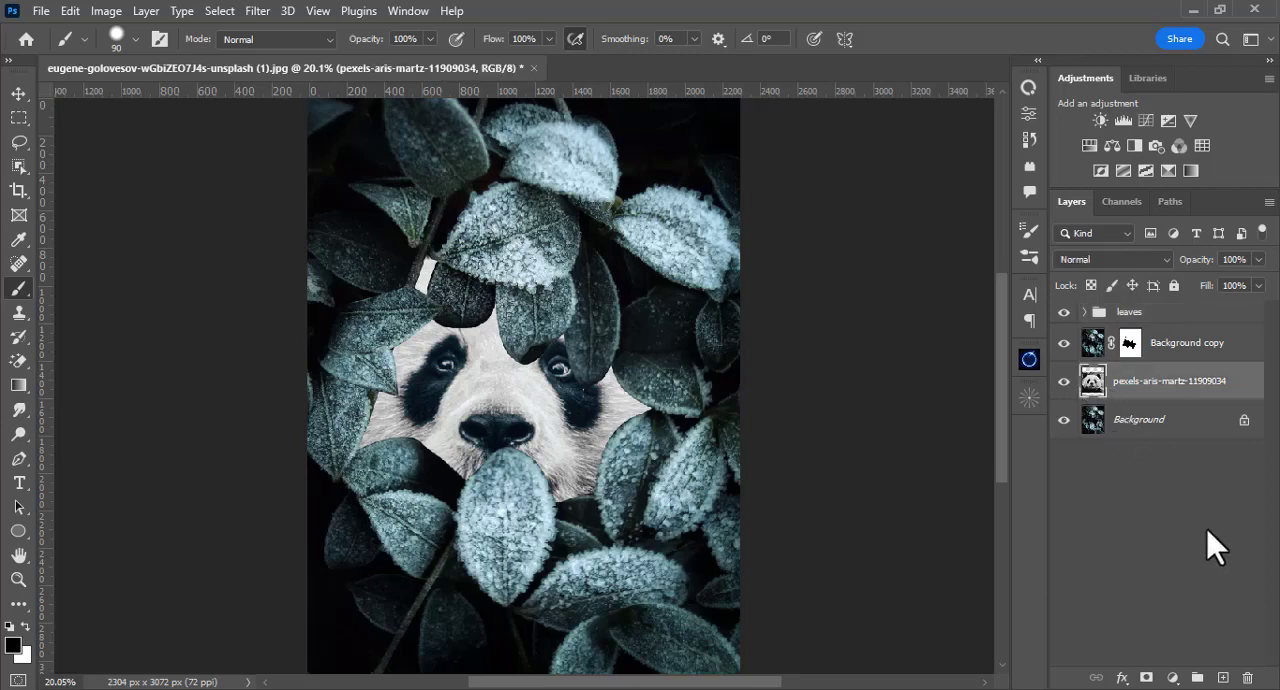
click(1222, 678)
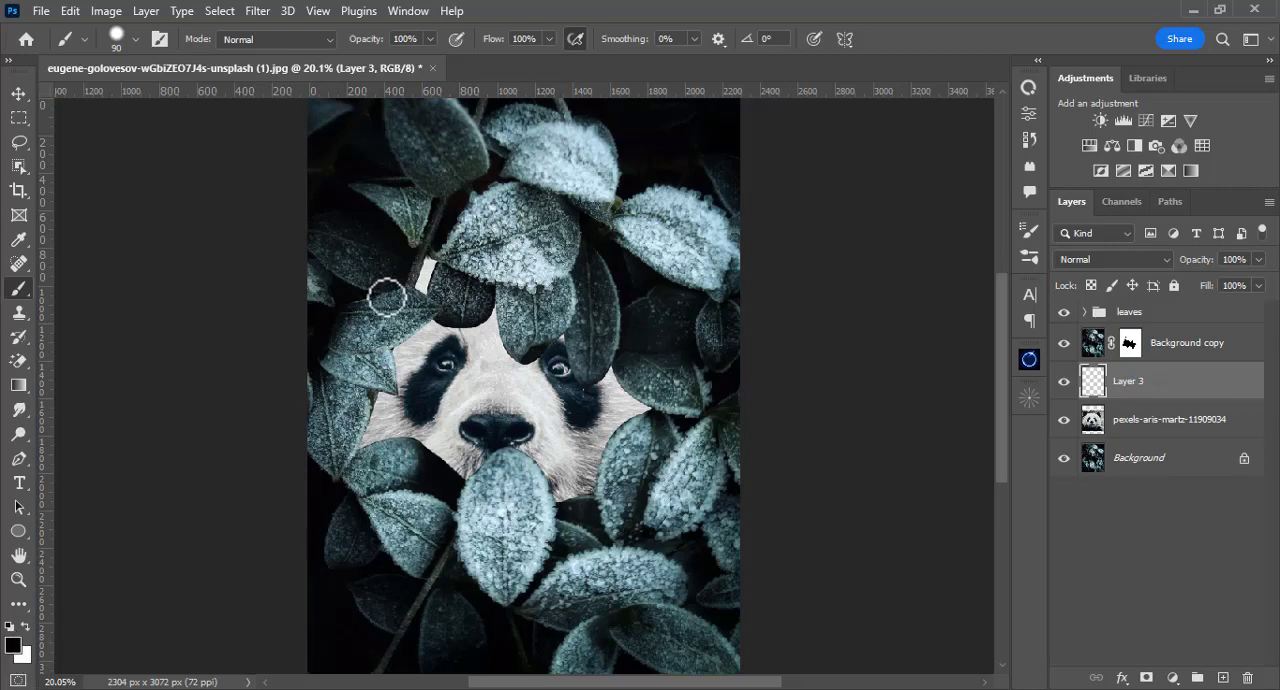
right_click(496, 230)
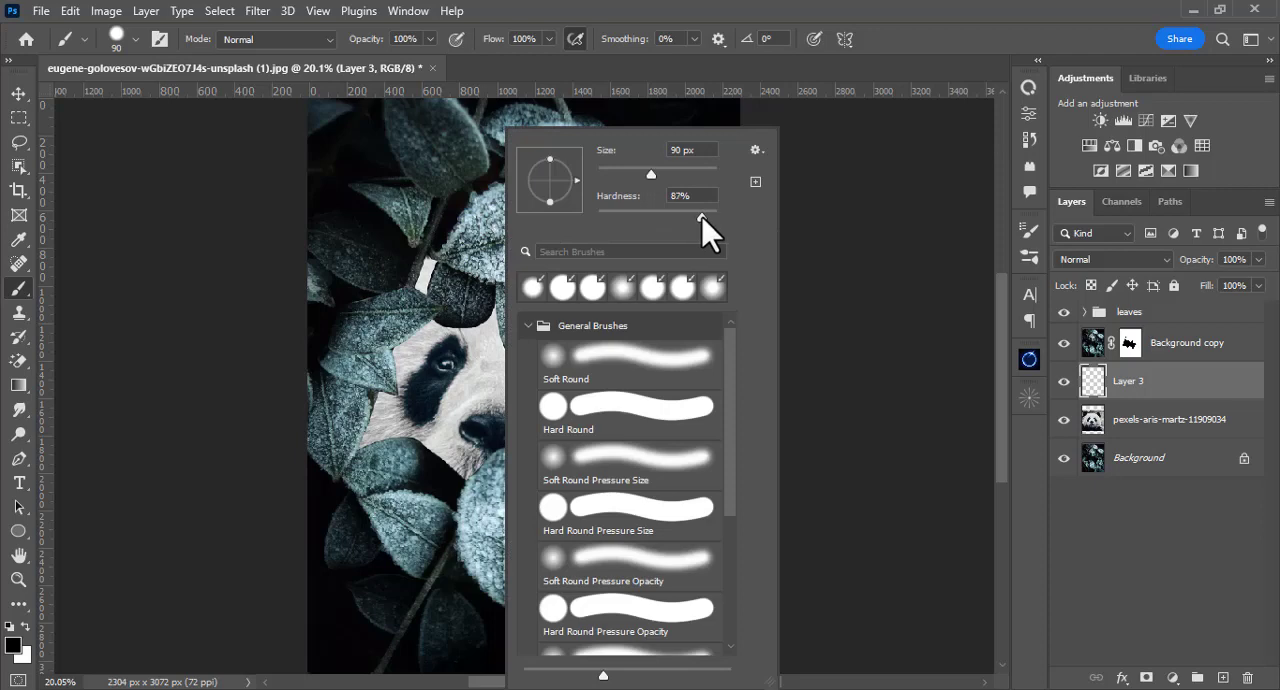
key(Return)
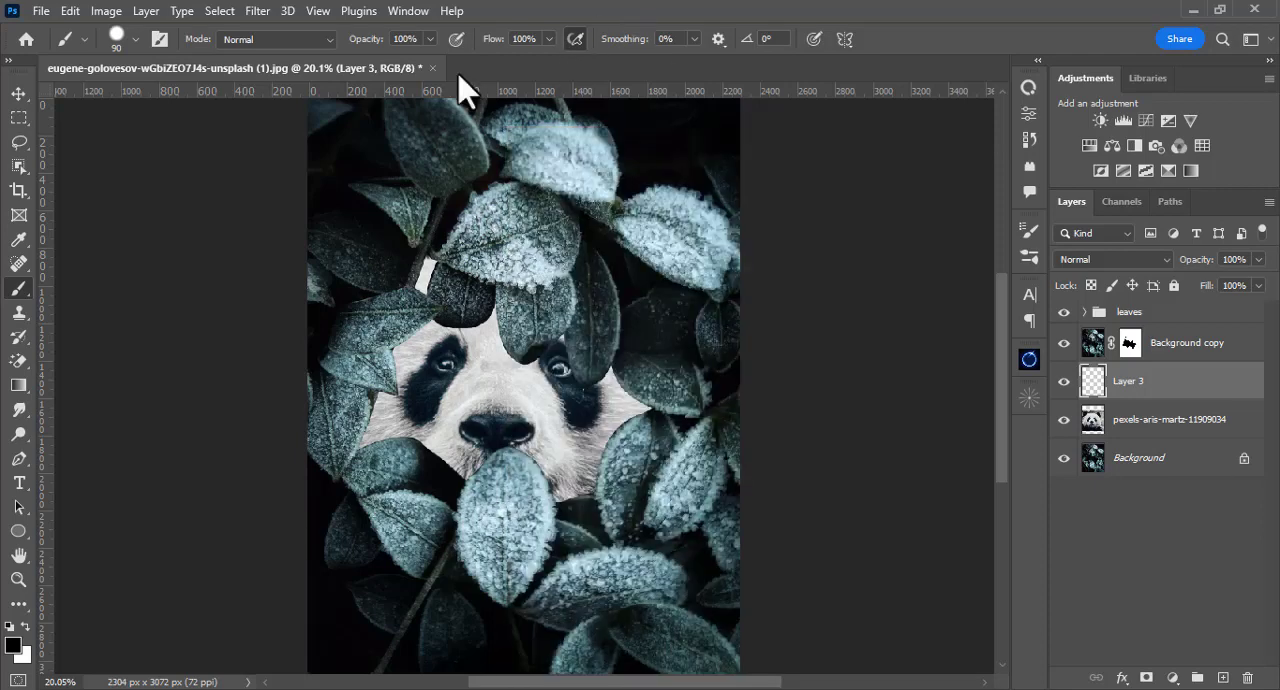
click(547, 40)
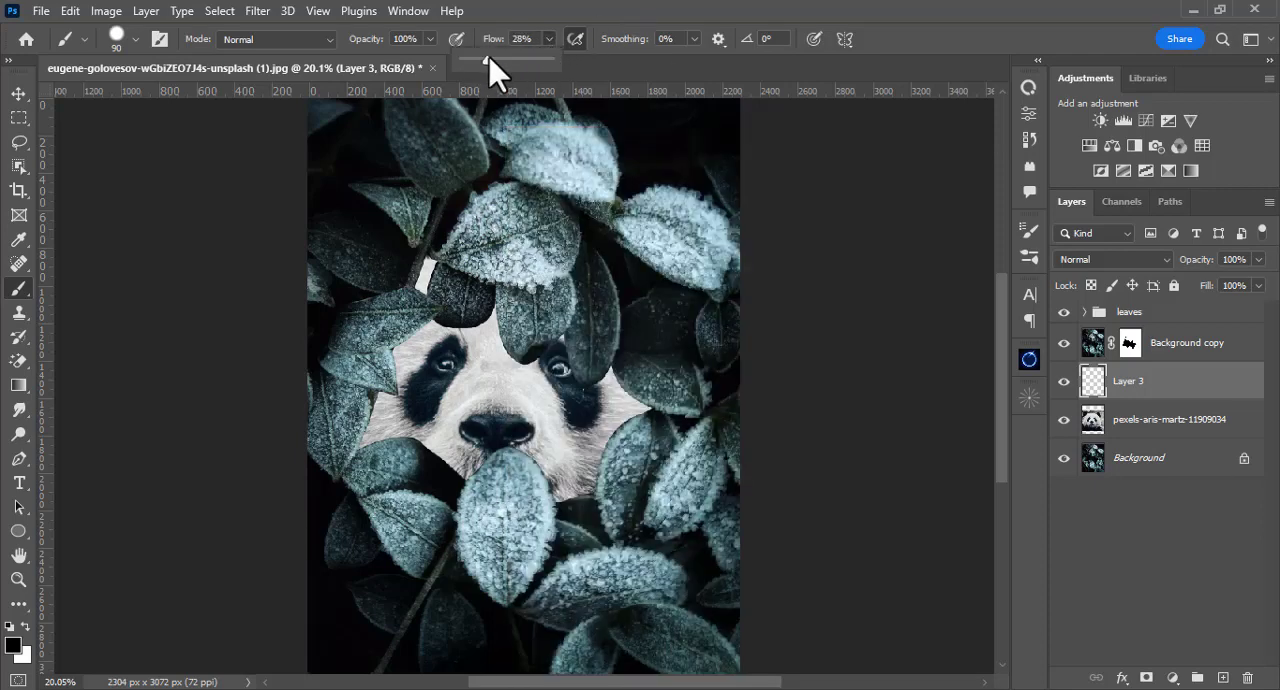
click(473, 399)
Step: Paint faint shadows on Layer 3 with a 35 px brush where the central and right-hand leaves overlap the face
scroll(500, 398, up, 4)
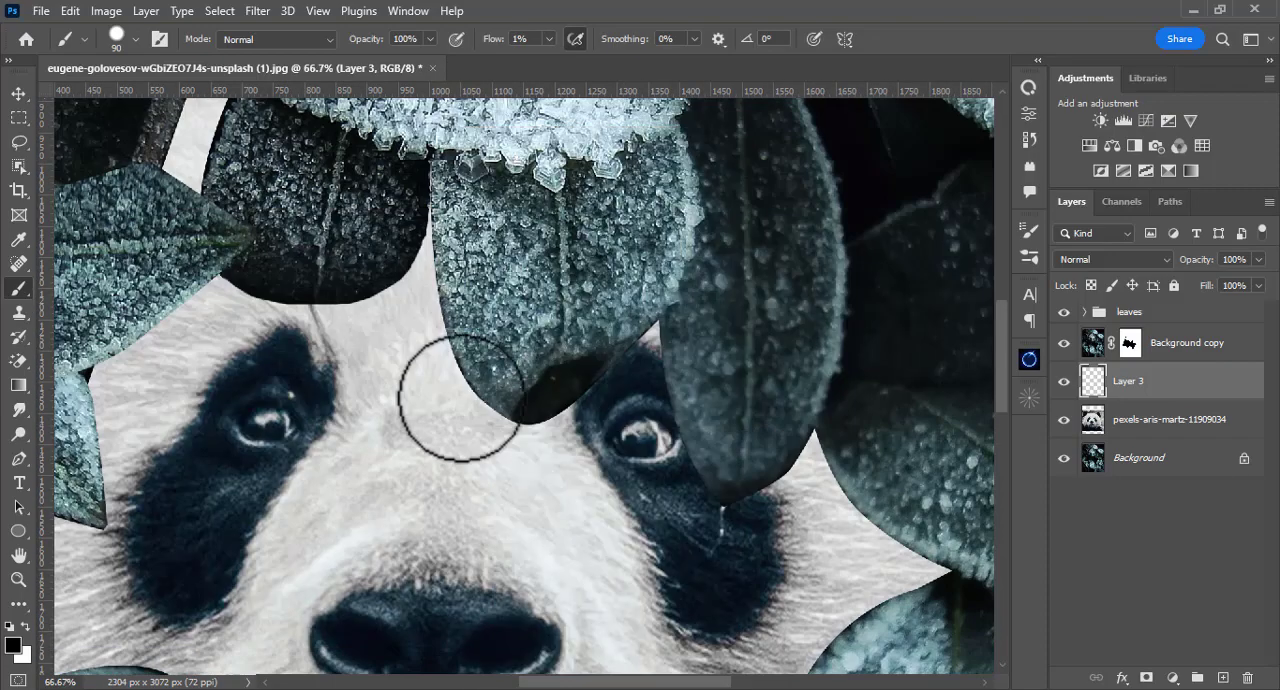
key(bracketleft)
key(bracketleft)
key(bracketleft)
key(bracketleft)
key(bracketleft)
key(bracketleft)
key(bracketleft)
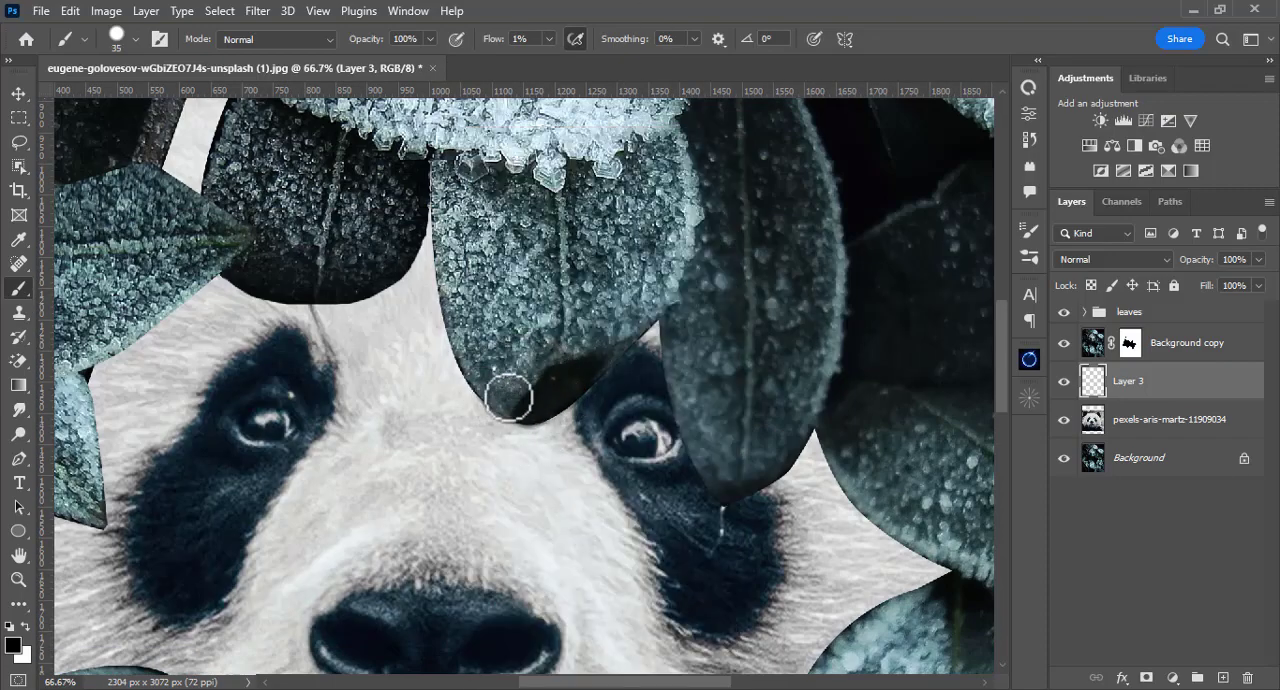
scroll(508, 393, up, 1)
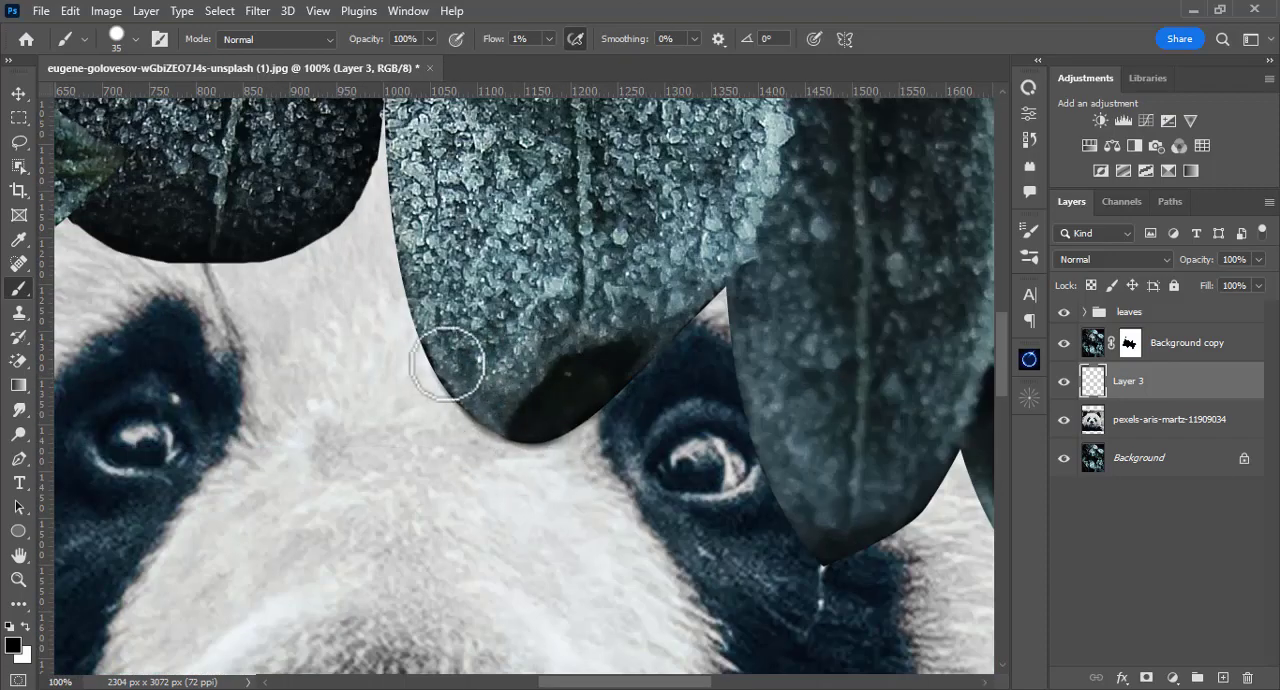
drag(844, 604, 467, 297)
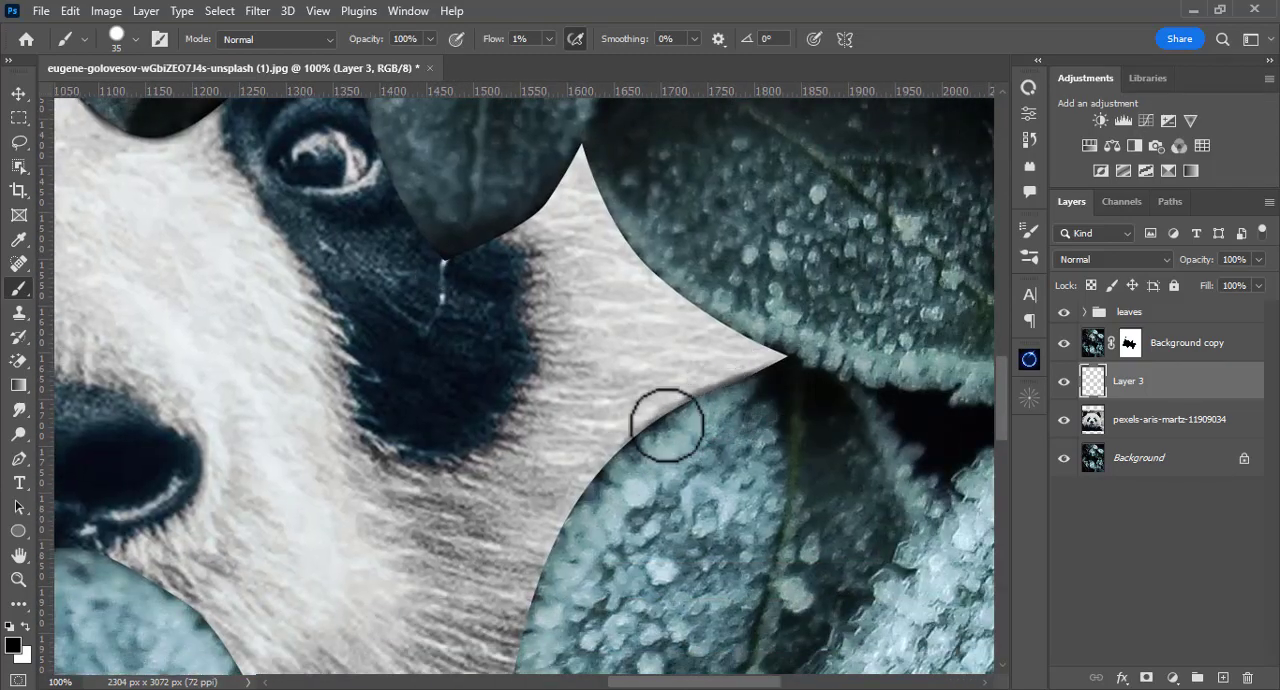
mouse_move(636, 468)
mouse_down()
mouse_move(634, 446)
mouse_move(683, 421)
mouse_move(691, 389)
mouse_up()
drag(565, 489, 617, 300)
Step: Continue the faint contact shadows on Layer 3 along the lower and left-hand leaves around the face
key(ctrl+minus)
key(ctrl+minus)
drag(391, 305, 682, 310)
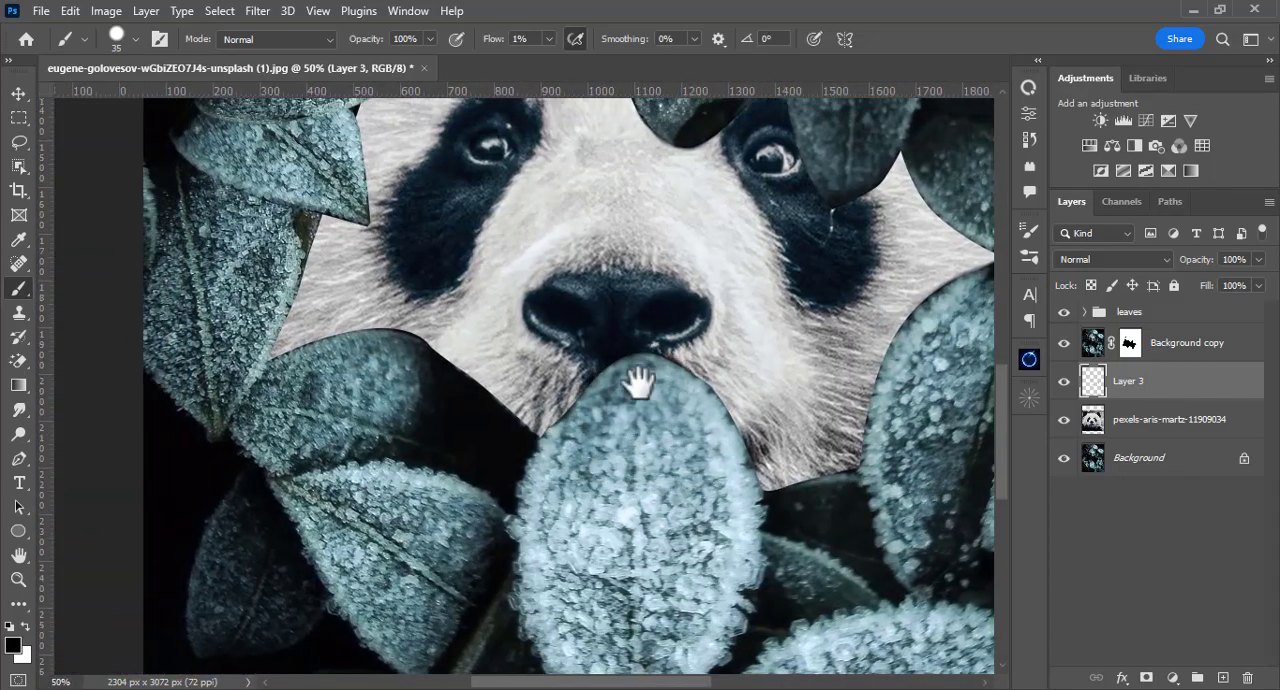
drag(643, 377, 587, 379)
mouse_move(369, 241)
mouse_down()
mouse_move(456, 344)
mouse_move(375, 555)
mouse_up()
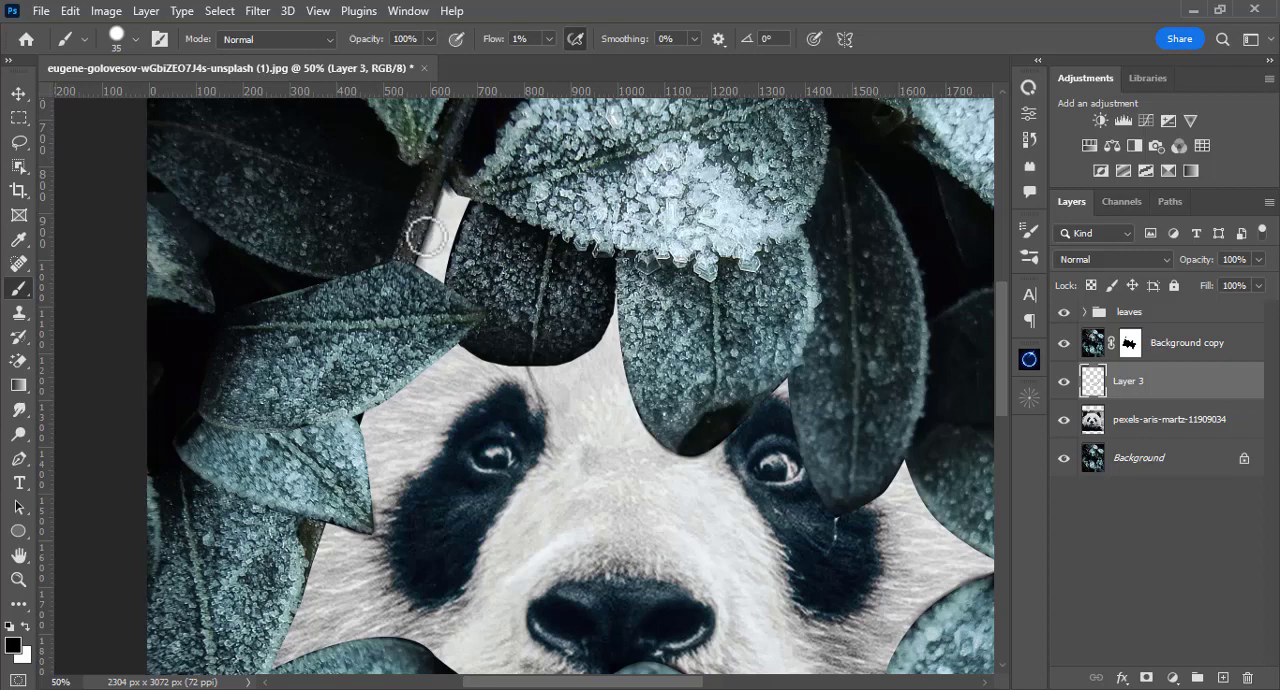
drag(334, 317, 382, 267)
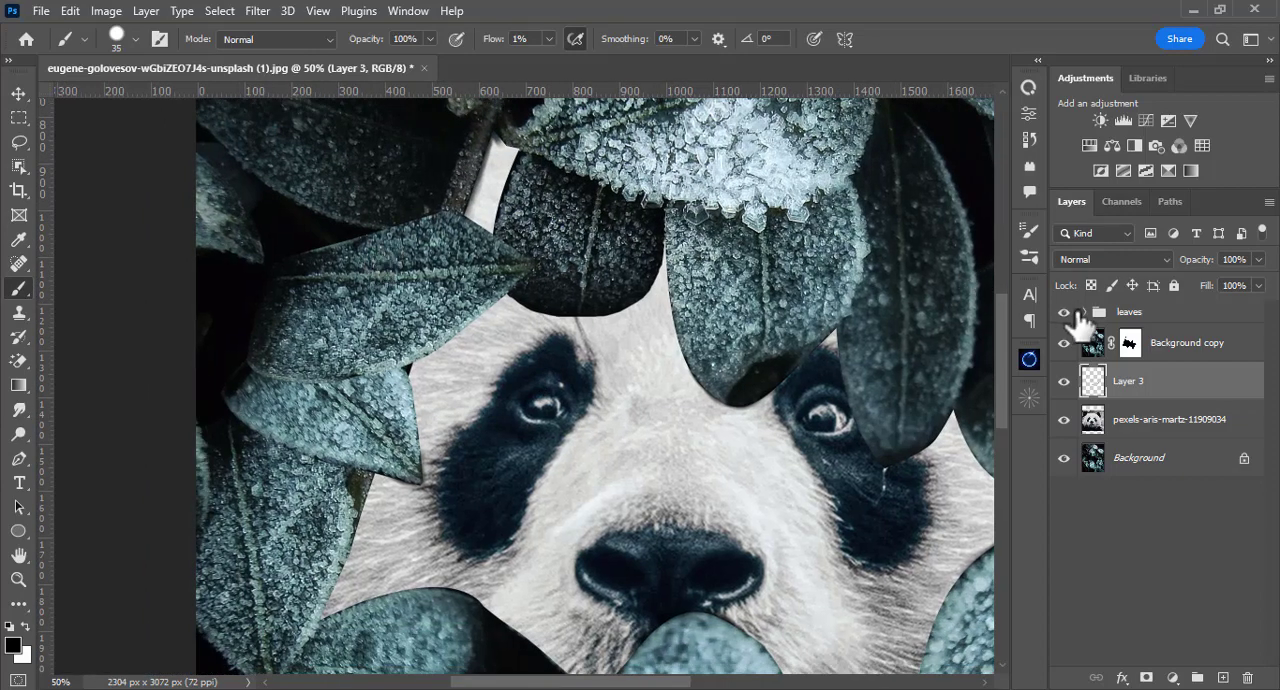
Step: Expand the leaves group, identify Layer 1 by toggling its visibility, and add an empty layer directly above it
click(1085, 312)
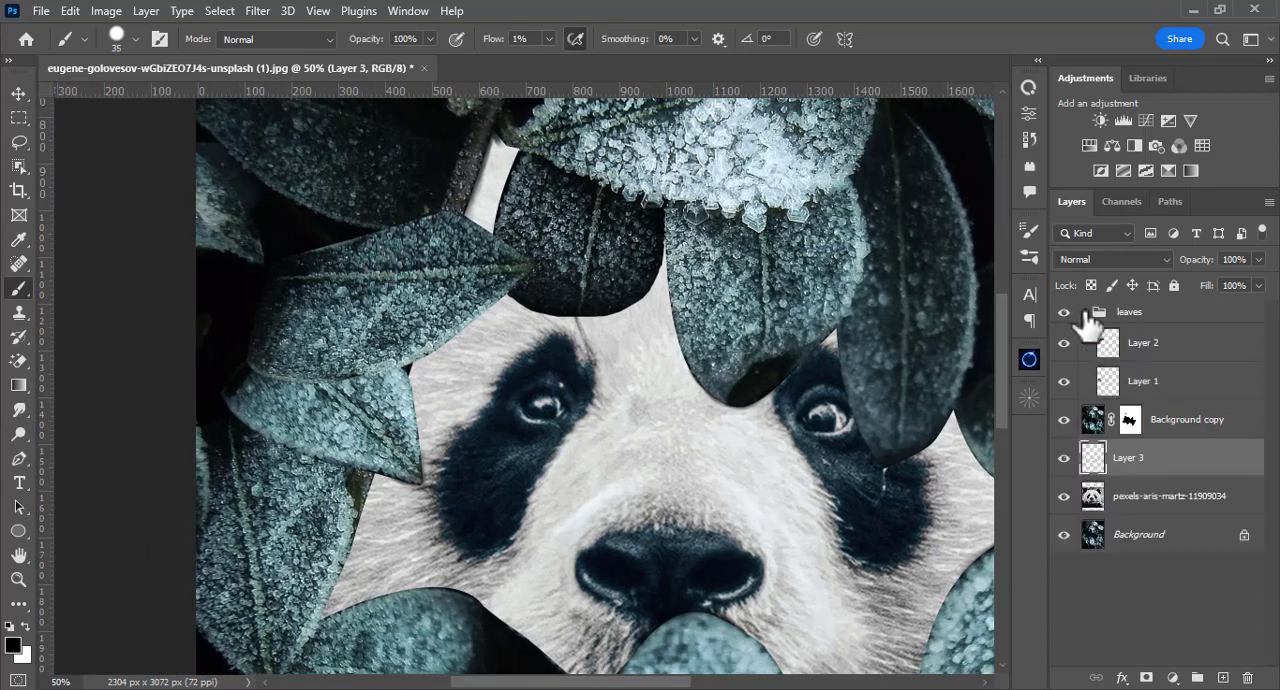
click(1064, 381)
click(1064, 381)
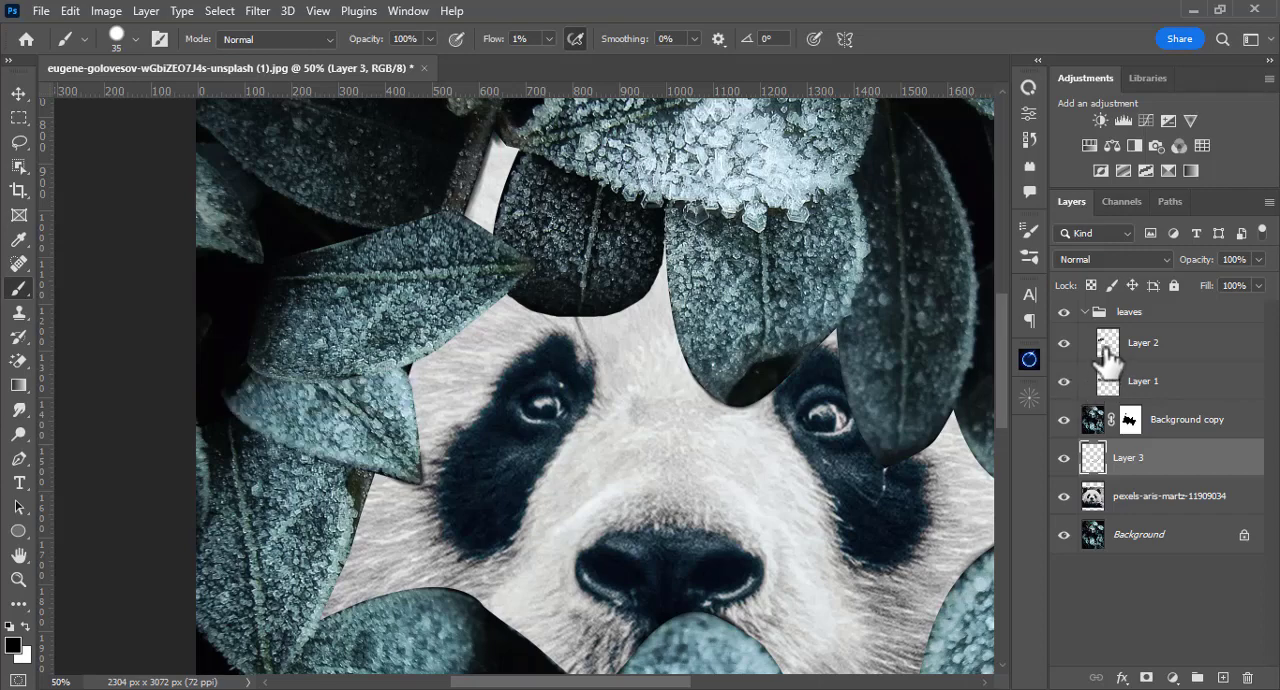
click(1066, 383)
click(1066, 383)
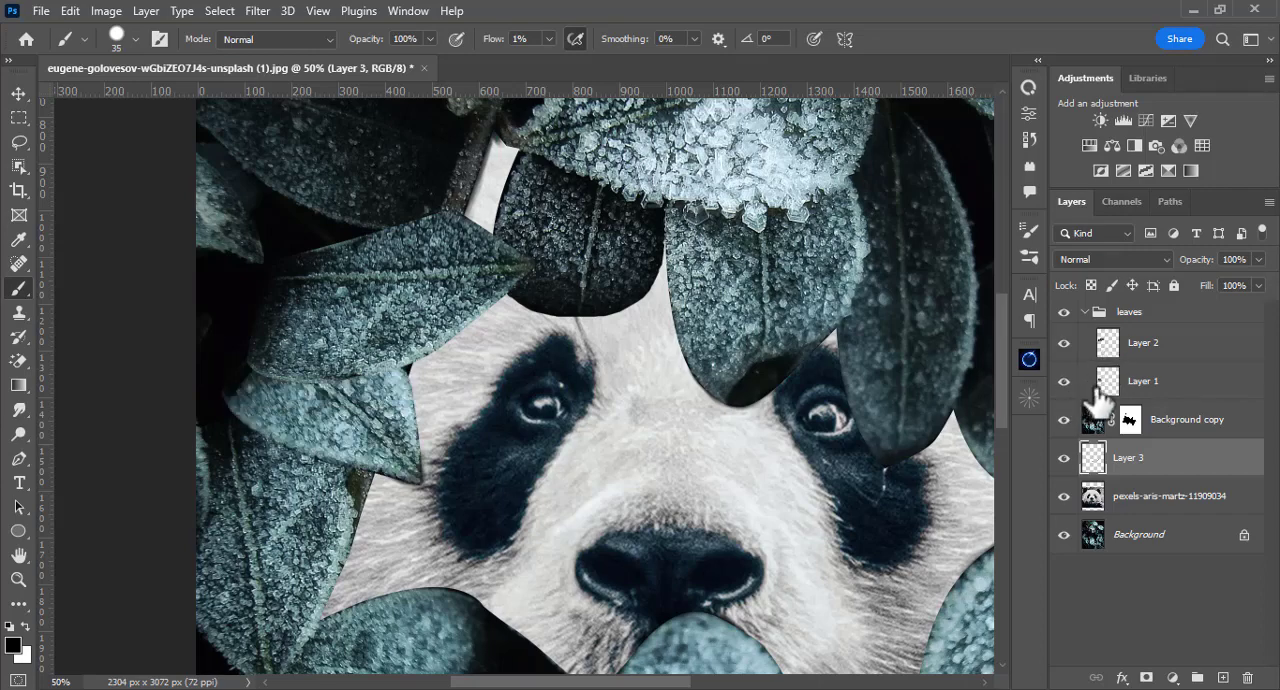
click(1118, 385)
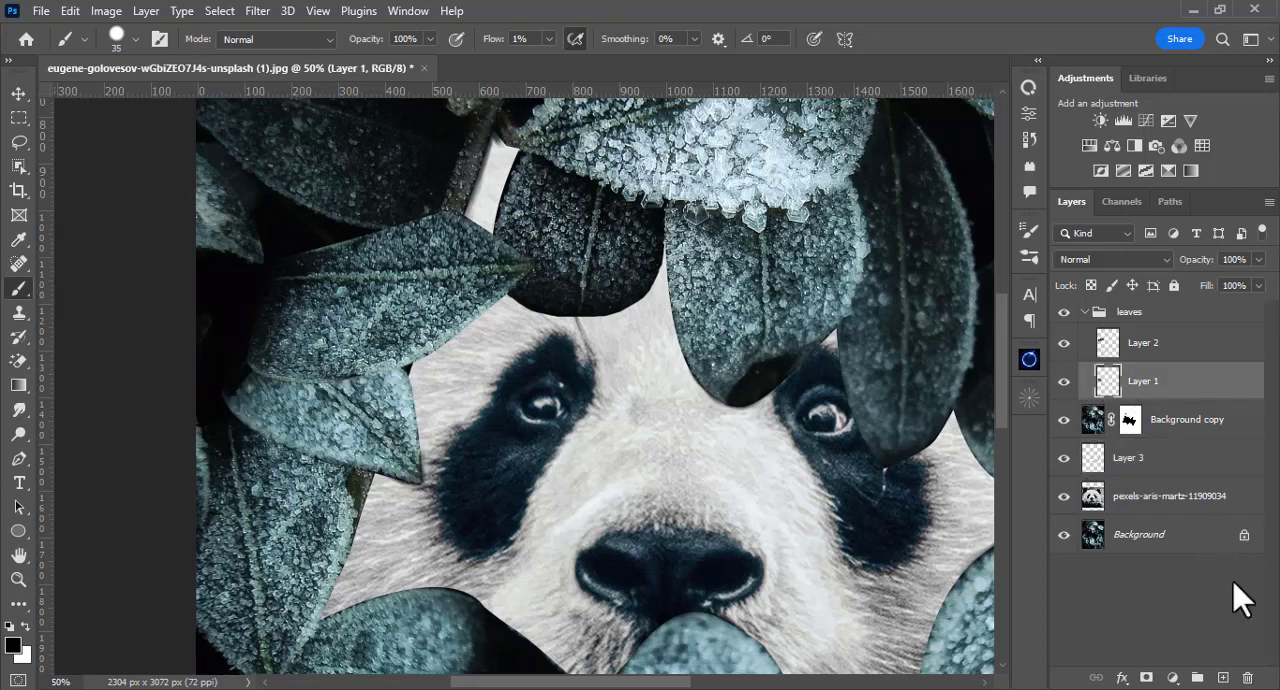
click(1224, 678)
Step: Paint a soft black shadow on Layer 4 across the lower leaf, just beneath the upper leaf's bottom edge
drag(291, 335, 498, 372)
key(ctrl+plus)
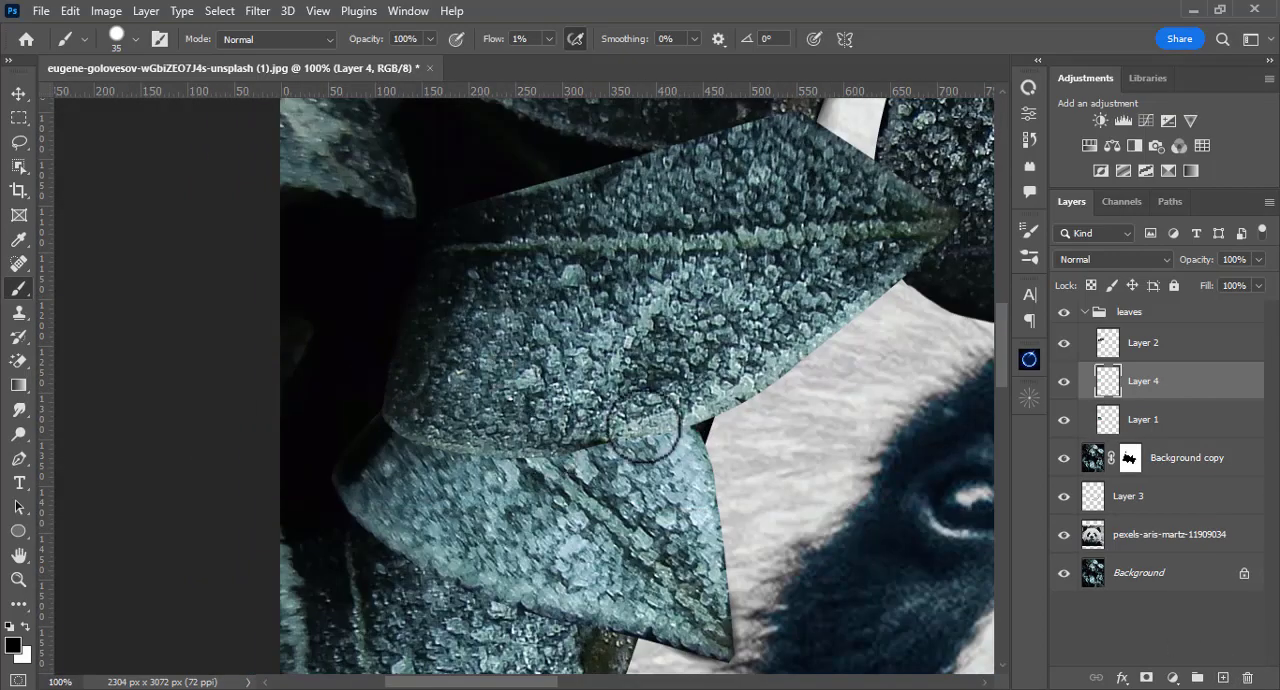
mouse_move(644, 426)
mouse_down()
mouse_move(524, 441)
mouse_move(653, 430)
mouse_move(554, 438)
mouse_move(564, 447)
mouse_move(628, 427)
mouse_move(476, 439)
mouse_move(537, 446)
mouse_move(629, 429)
mouse_move(457, 436)
mouse_move(551, 444)
mouse_move(653, 429)
mouse_move(515, 431)
mouse_move(707, 450)
mouse_move(707, 434)
mouse_move(706, 451)
mouse_move(497, 450)
mouse_move(461, 437)
mouse_move(490, 481)
mouse_up()
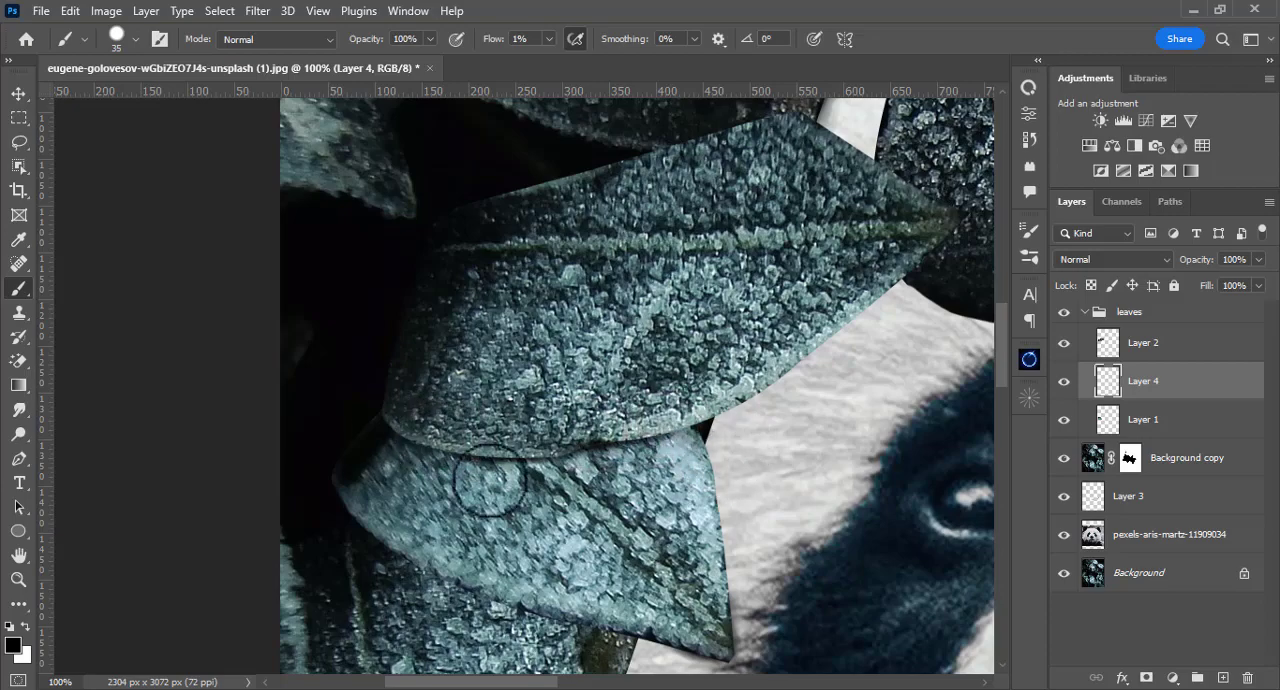
scroll(490, 481, down, 10)
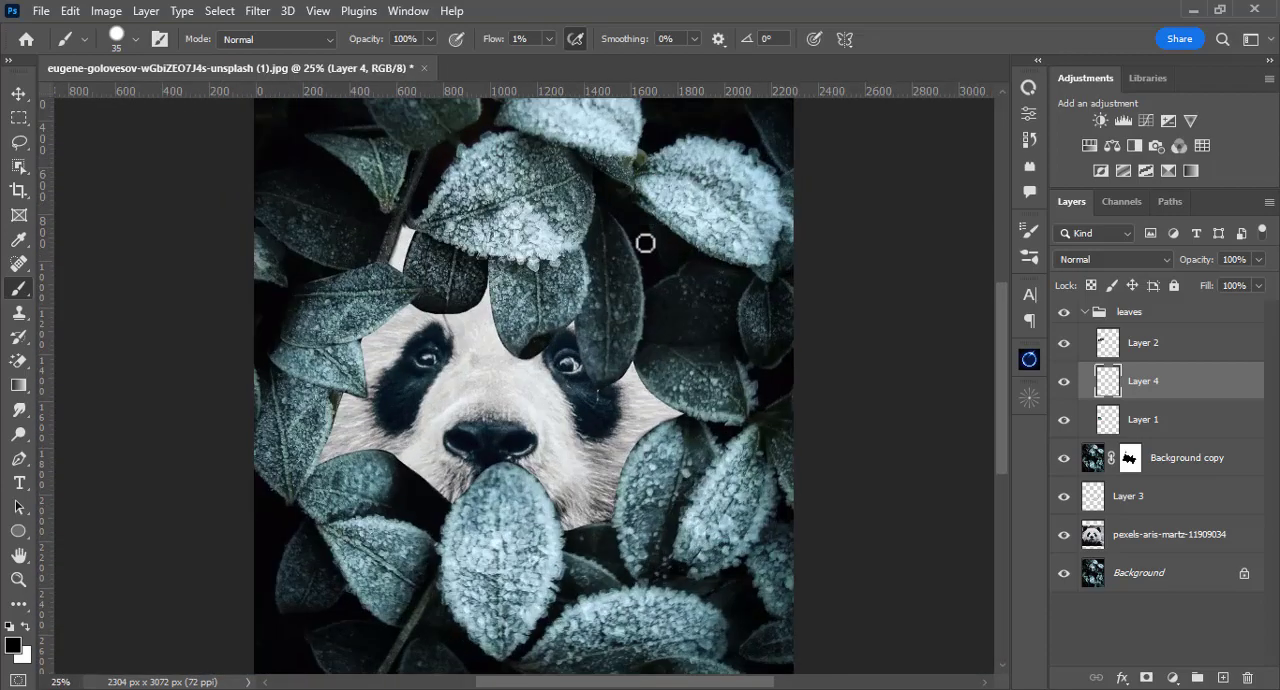
Step: Collapse the leaves group, target Layer 3 and deepen its shadows along the leaf edges around the face
click(1085, 312)
click(1075, 386)
key(ctrl+plus)
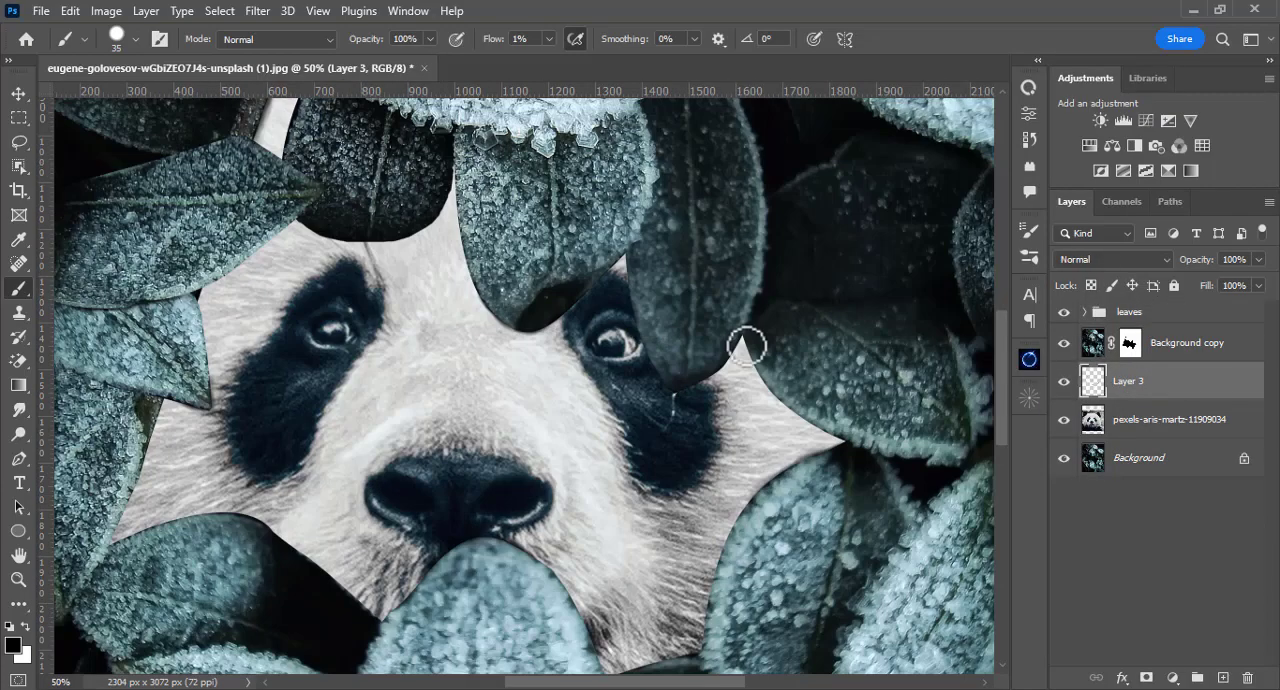
mouse_move(787, 396)
mouse_down()
mouse_move(749, 340)
mouse_move(770, 413)
mouse_move(764, 374)
mouse_up()
drag(524, 388, 556, 446)
mouse_move(360, 285)
mouse_down()
mouse_move(398, 304)
mouse_move(453, 294)
mouse_move(337, 300)
mouse_up()
drag(333, 128, 355, 206)
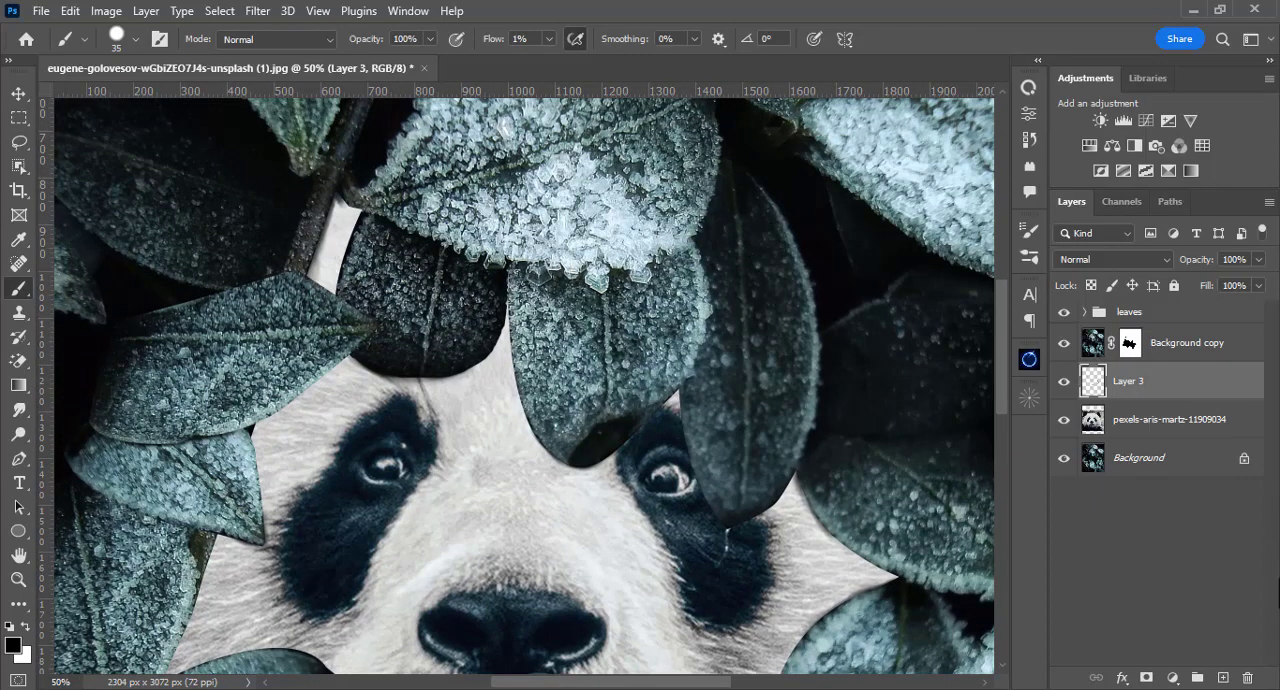
Step: Add an empty layer above Layer 3 and start painting wider face shadows with a softer, lower-opacity black brush
click(1222, 679)
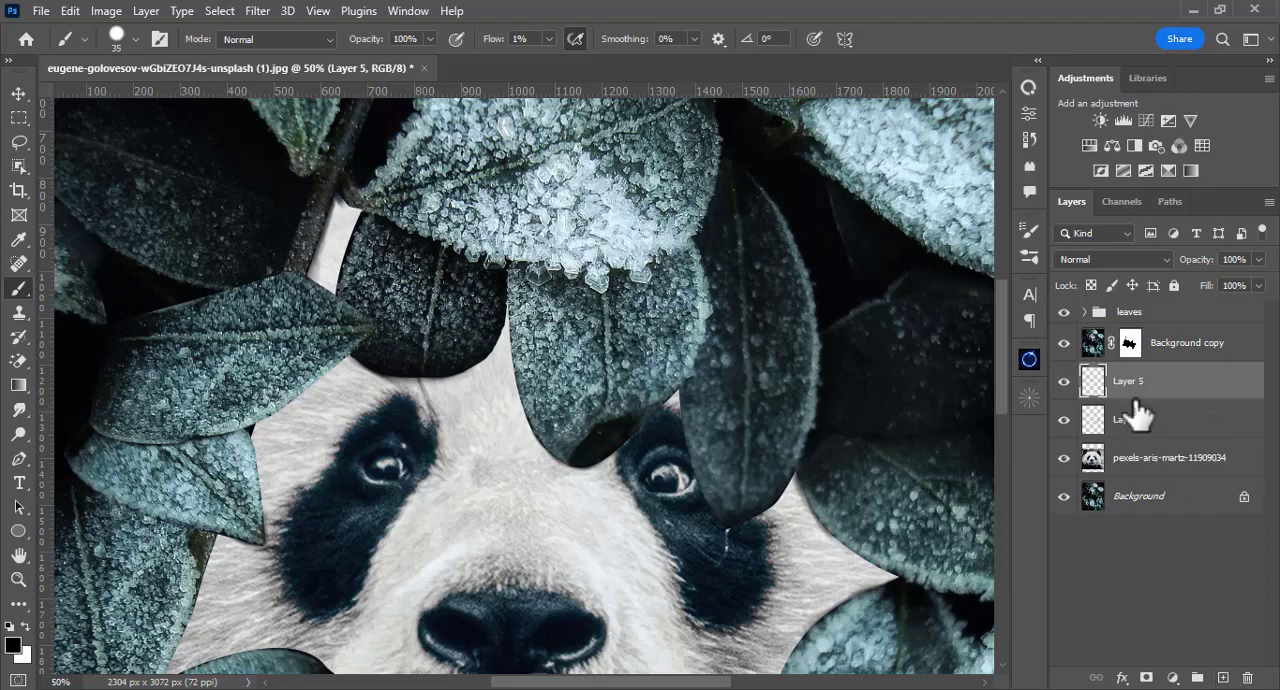
right_click(436, 350)
drag(660, 194, 512, 194)
drag(366, 39, 303, 39)
mouse_move(345, 226)
mouse_down()
mouse_move(337, 266)
mouse_move(346, 240)
mouse_move(291, 277)
mouse_up()
drag(511, 328, 410, 306)
mouse_move(410, 306)
mouse_down()
mouse_move(429, 395)
mouse_move(406, 378)
mouse_move(414, 330)
mouse_move(391, 368)
mouse_up()
drag(452, 425, 412, 365)
Step: Set the brush opacity to 48% and continue the soft shadows on Layer 5 along the leaf edges
drag(366, 39, 377, 39)
drag(526, 320, 479, 366)
drag(640, 400, 590, 356)
mouse_move(558, 398)
mouse_down()
mouse_move(603, 346)
mouse_move(577, 382)
mouse_move(686, 442)
mouse_move(666, 430)
mouse_up()
mouse_move(555, 610)
mouse_down()
mouse_move(593, 471)
mouse_move(640, 386)
mouse_move(692, 366)
mouse_up()
Step: Enlarge the soft brush to 50 px and build up broad shadows on the face beside the surrounding leaves
key(bracketright)
key(bracketright)
key(bracketright)
drag(517, 588, 555, 477)
drag(555, 477, 626, 452)
drag(536, 458, 580, 521)
mouse_move(580, 521)
mouse_down()
mouse_move(534, 449)
mouse_move(562, 510)
mouse_up()
mouse_move(346, 483)
mouse_down()
mouse_move(491, 543)
mouse_move(541, 511)
mouse_move(560, 526)
mouse_up()
drag(560, 526, 480, 474)
drag(337, 480, 404, 541)
mouse_move(404, 530)
mouse_down()
mouse_move(409, 491)
mouse_move(404, 512)
mouse_up()
drag(420, 399, 423, 536)
drag(428, 562, 470, 537)
drag(503, 486, 503, 557)
mouse_move(471, 509)
mouse_down()
mouse_move(551, 438)
mouse_move(542, 531)
mouse_up()
mouse_move(530, 400)
mouse_down()
mouse_move(511, 443)
mouse_move(536, 395)
mouse_up()
drag(477, 585, 470, 460)
key(ctrl+0)
key(ctrl+plus)
key(ctrl+plus)
key(ctrl+plus)
drag(315, 471, 469, 360)
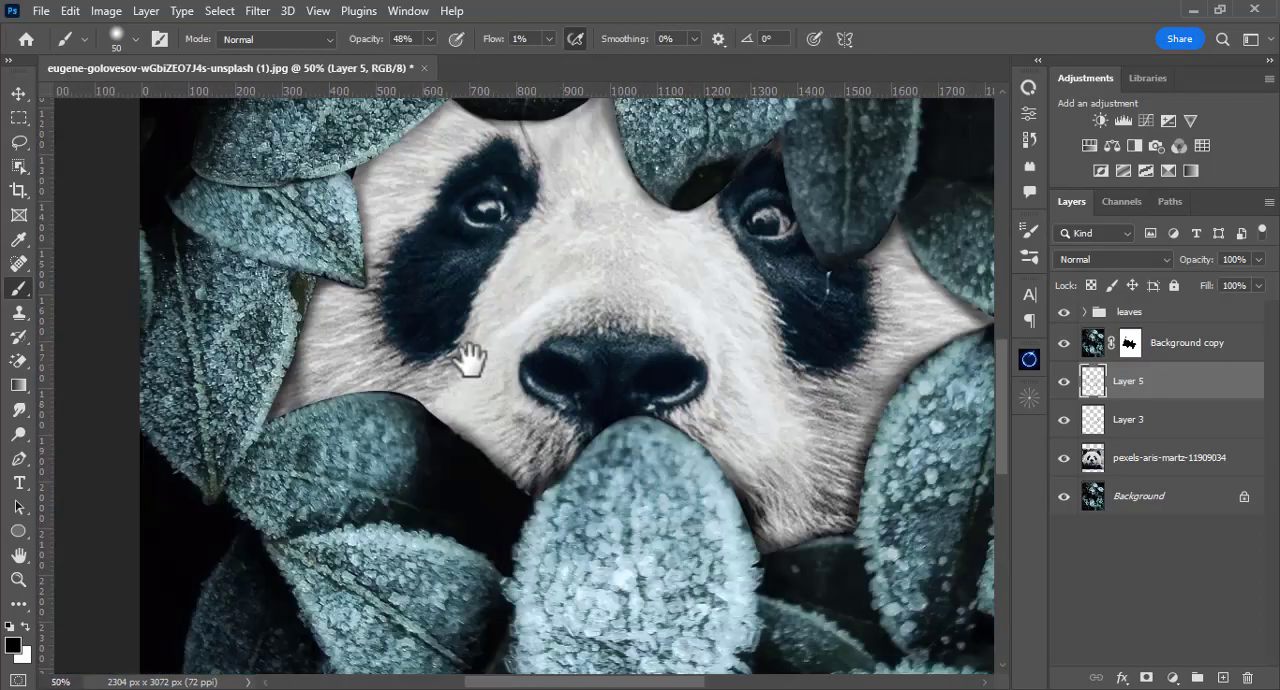
Step: Deepen the contact shadows on Layer 3 along the leaf edges below the face with a black brush at 89% opacity
click(1128, 420)
right_click(469, 360)
key(ctrl+plus)
drag(307, 408, 424, 447)
key(8)
key(9)
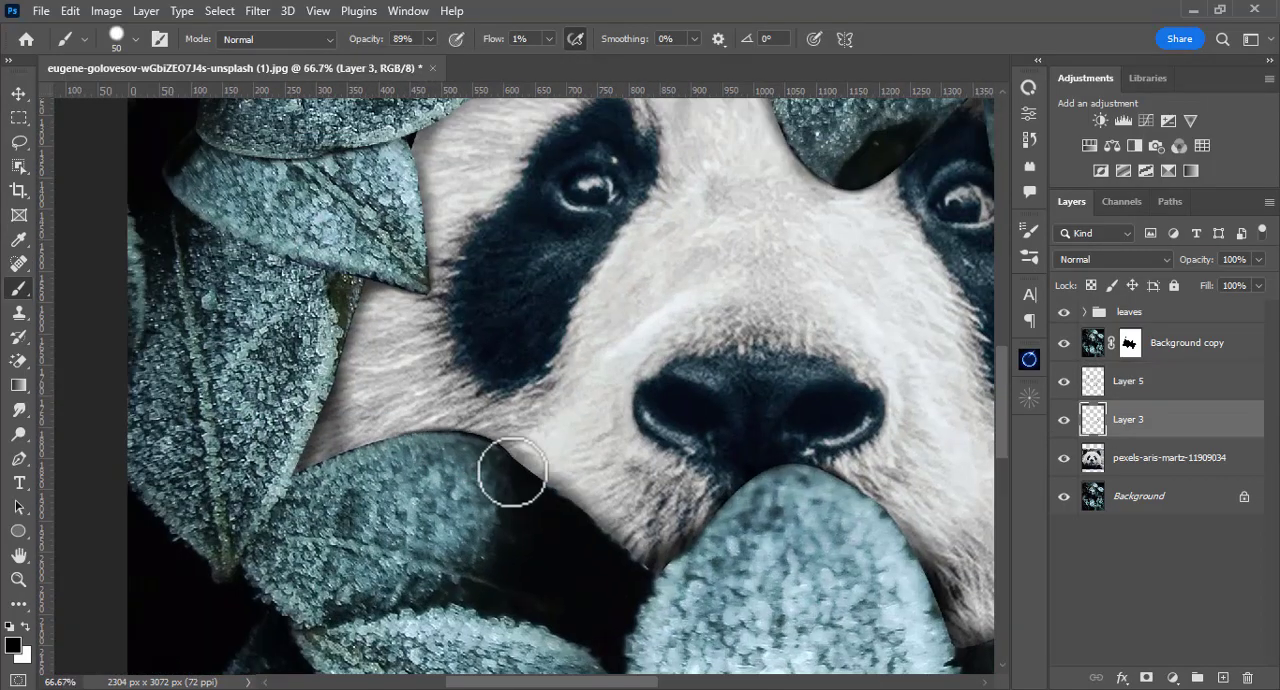
drag(975, 592, 720, 463)
key(ctrl+0)
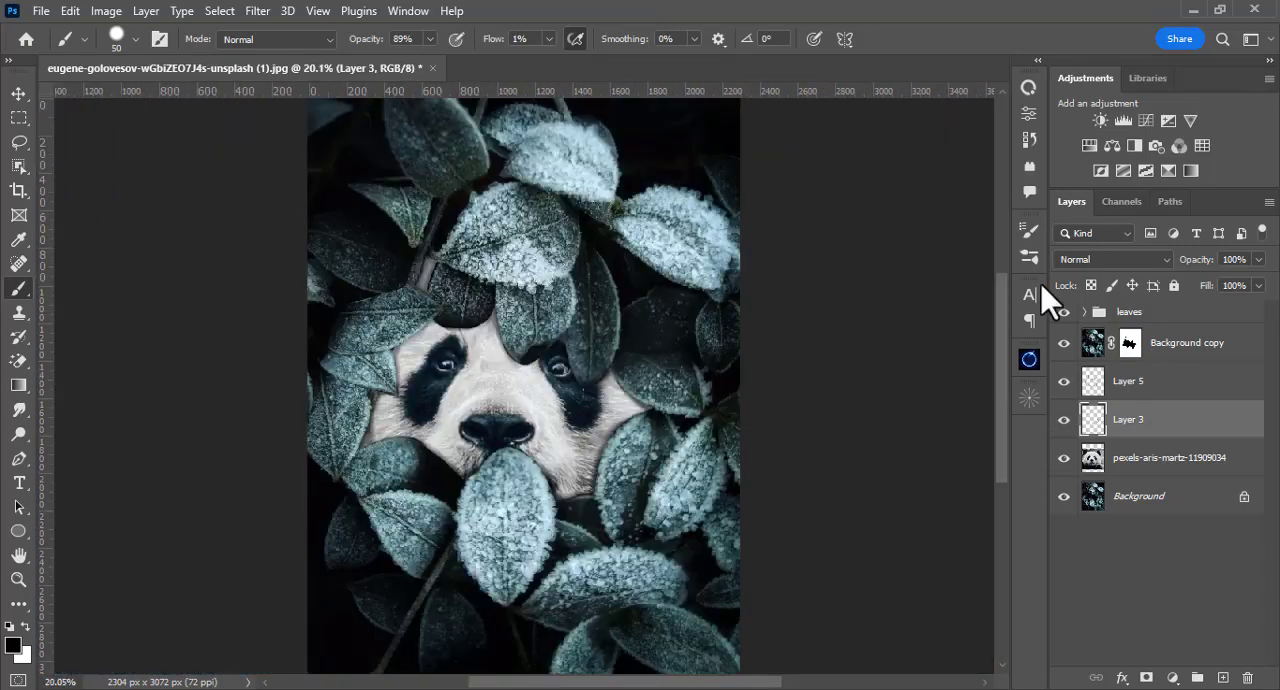
Step: Continue the soft shadows on Layer 5 beside the leaves with an 86 px brush at 54% opacity
click(1128, 382)
click(430, 39)
drag(437, 58, 399, 56)
right_click(395, 350)
drag(596, 174, 589, 174)
click(389, 370)
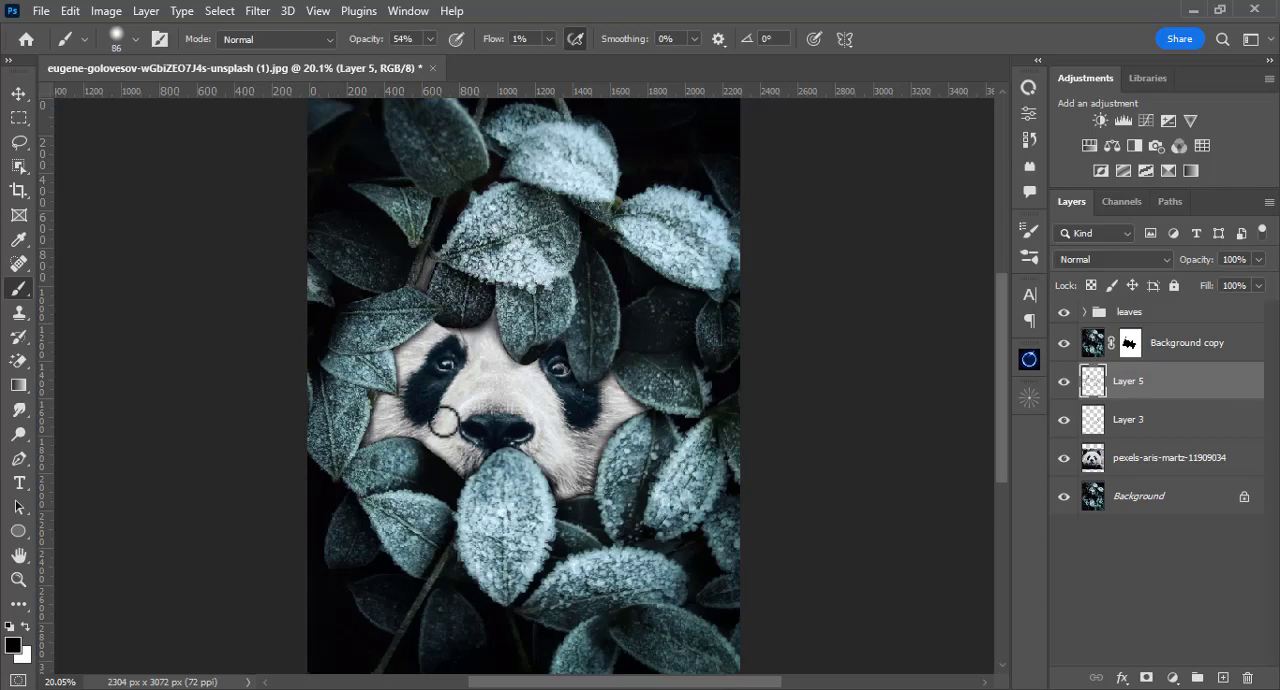
Step: Add a Curves adjustment directly above the panda layer and darken it by lowering the midtones and the white point
click(1063, 458)
click(1063, 458)
click(1092, 460)
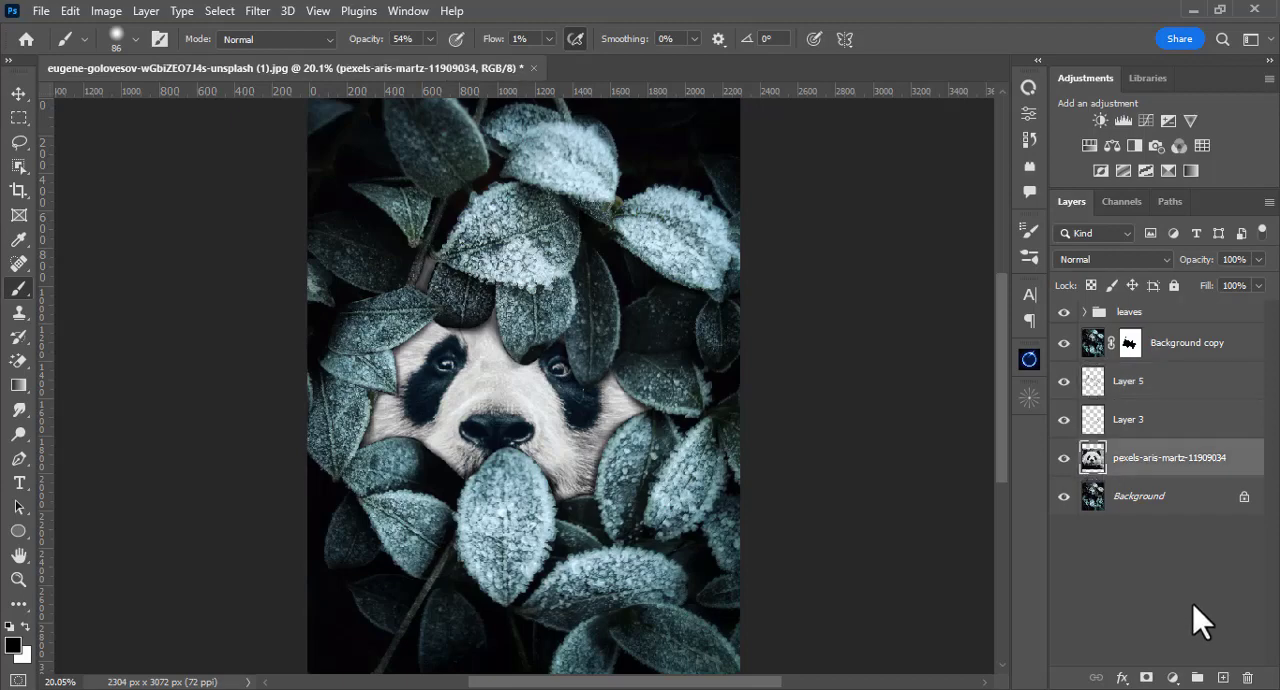
click(1173, 678)
click(1158, 439)
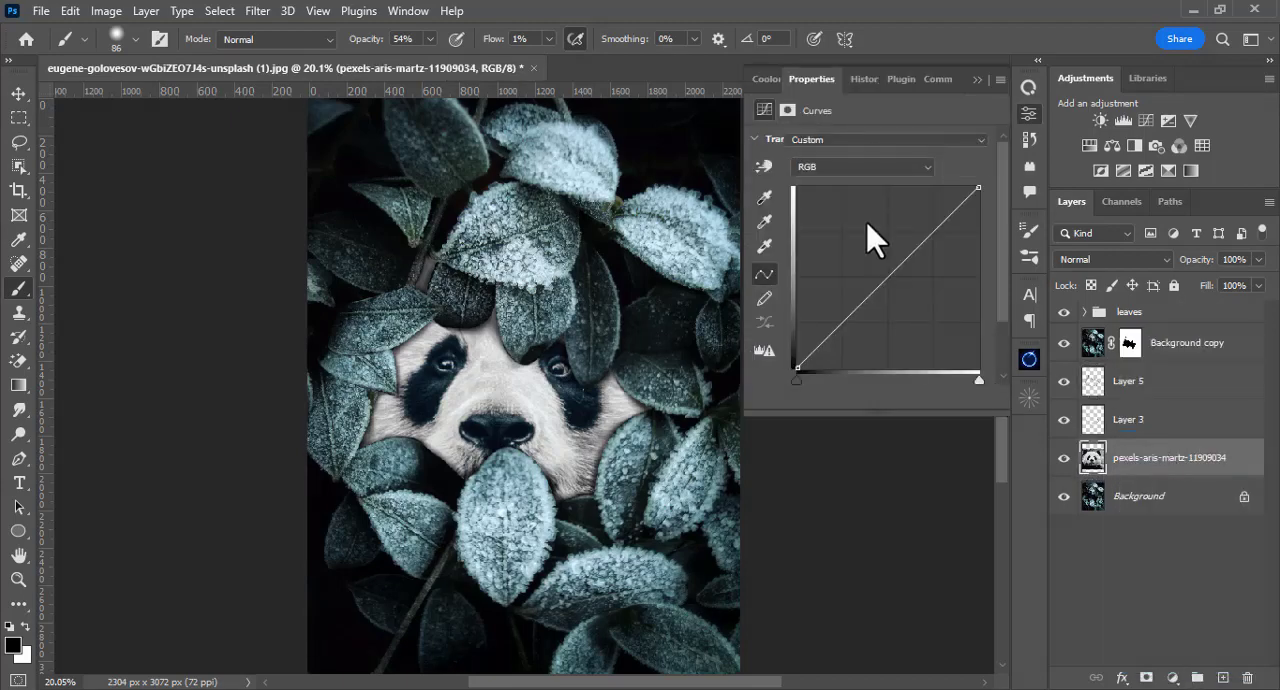
drag(893, 272, 901, 318)
drag(978, 186, 978, 268)
drag(904, 320, 906, 333)
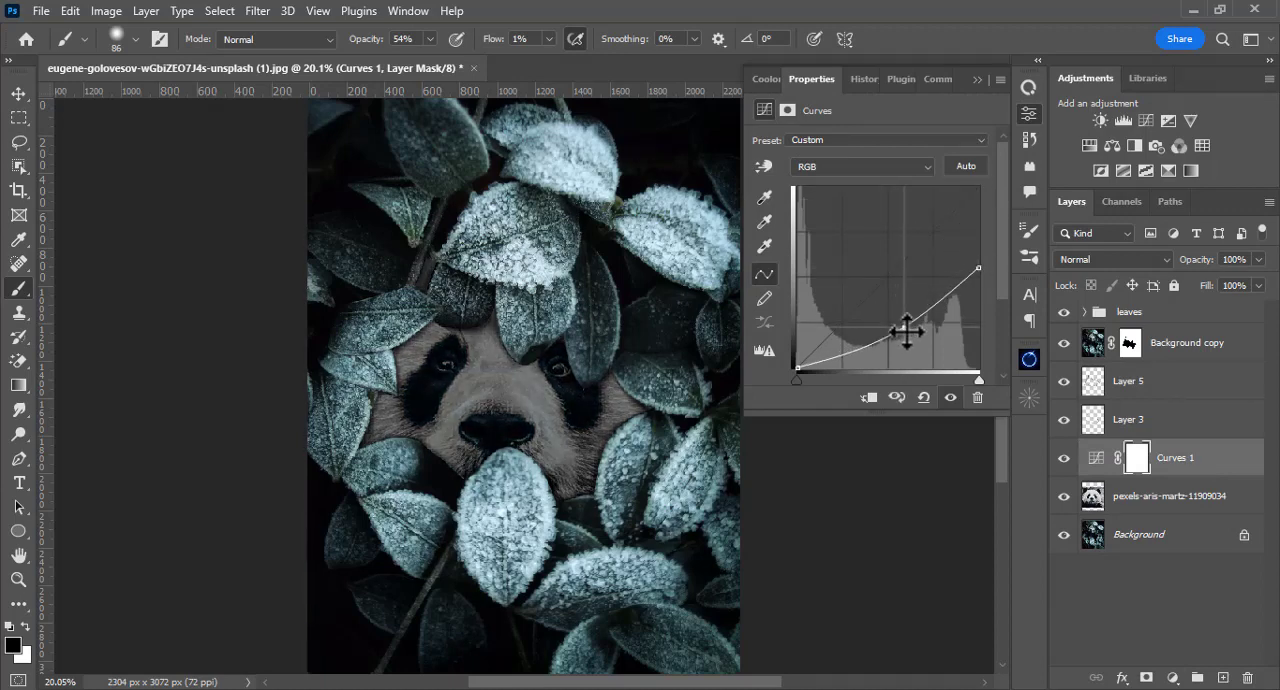
Step: Invert the Curves 1 mask to black and enlarge the soft brush to 161 px
click(978, 80)
key(ctrl+i)
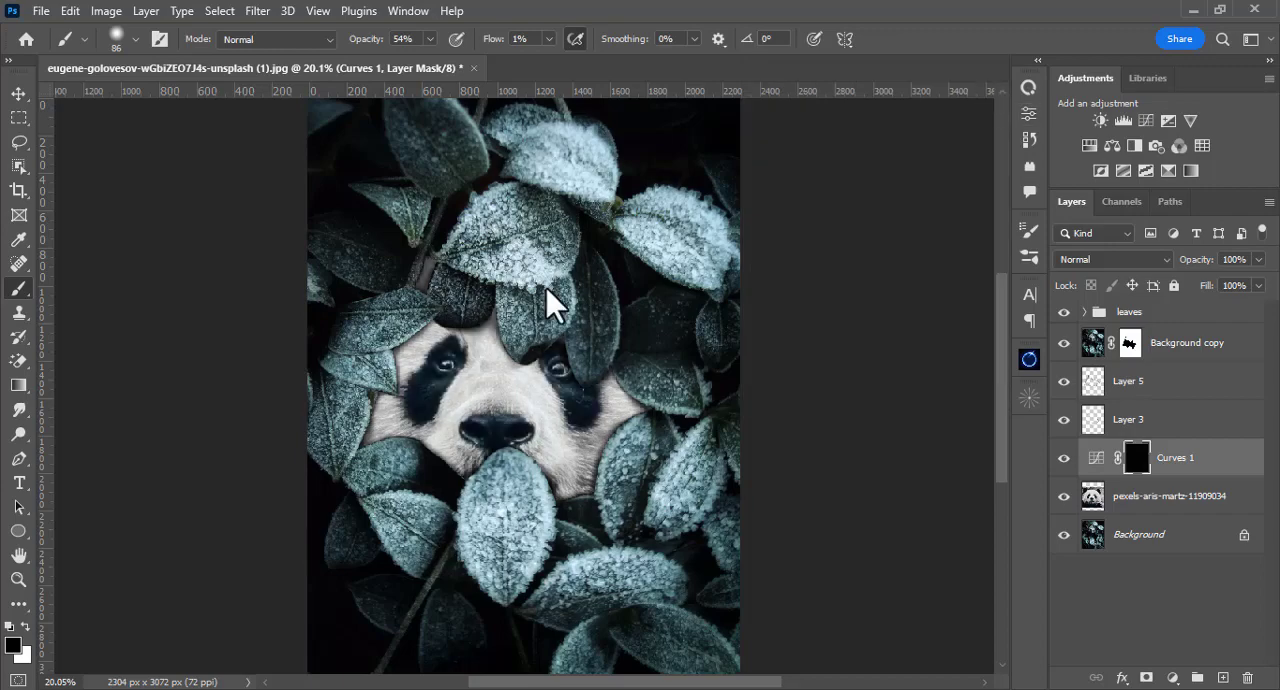
right_click(476, 370)
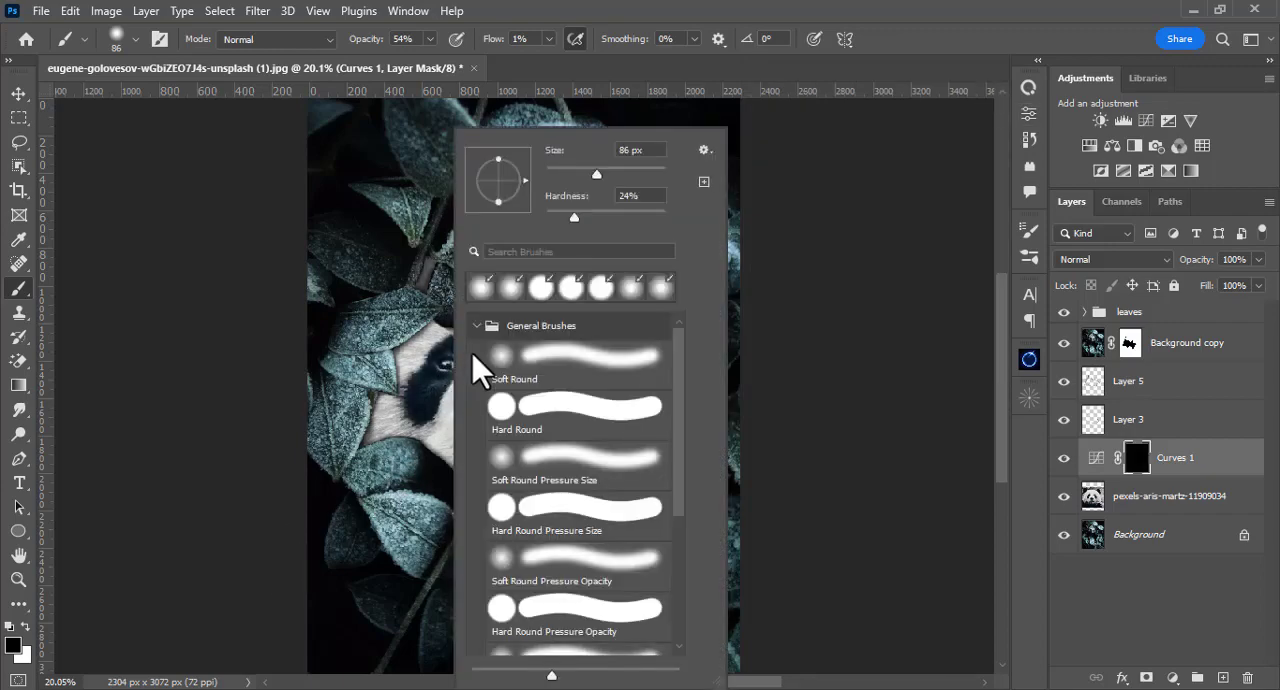
drag(595, 167, 632, 171)
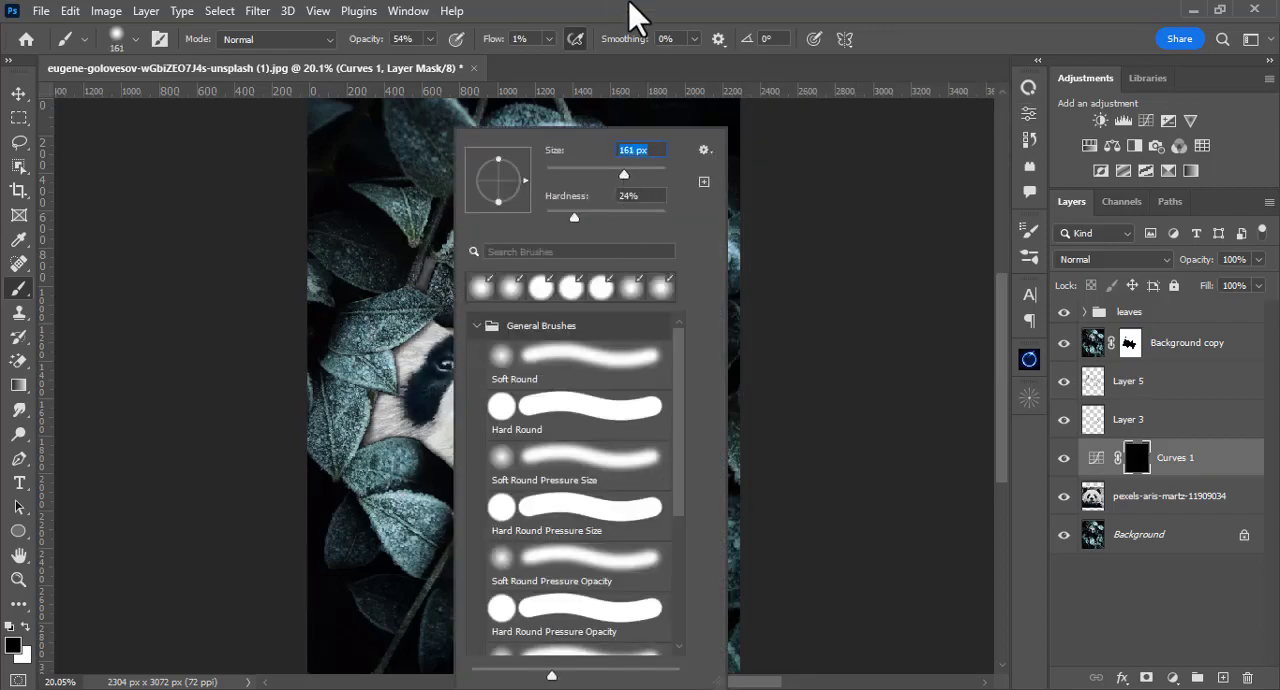
key(Return)
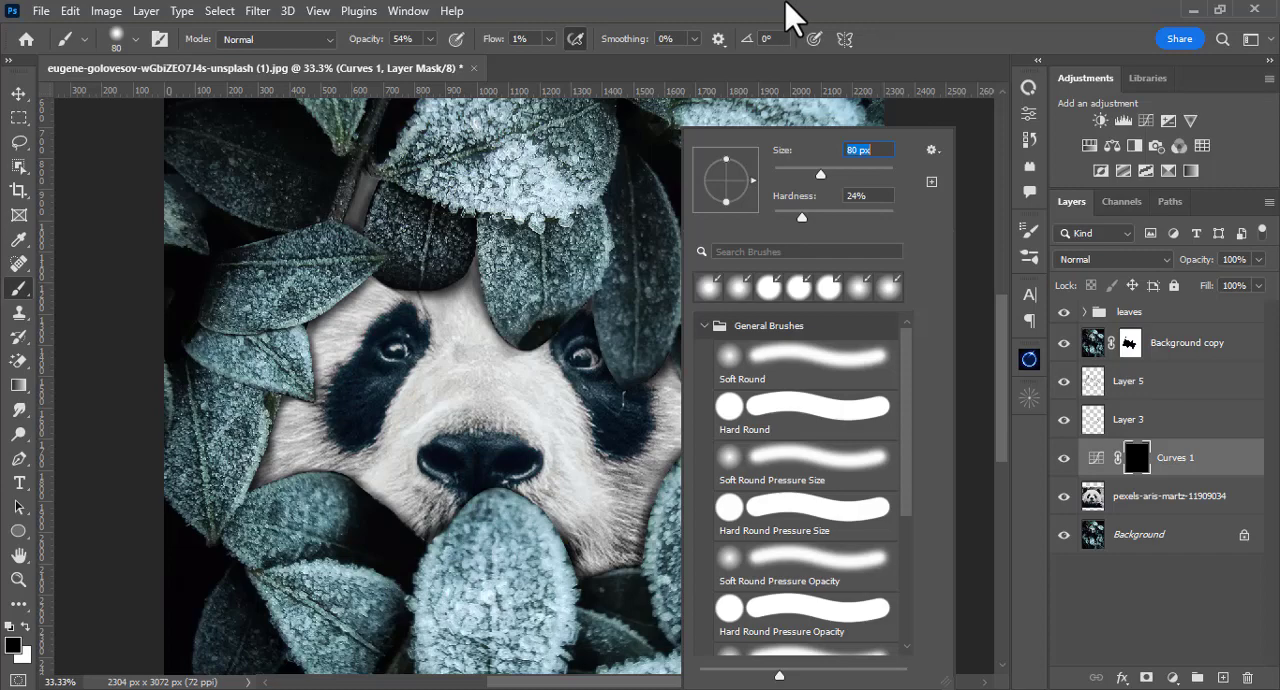
click(787, 5)
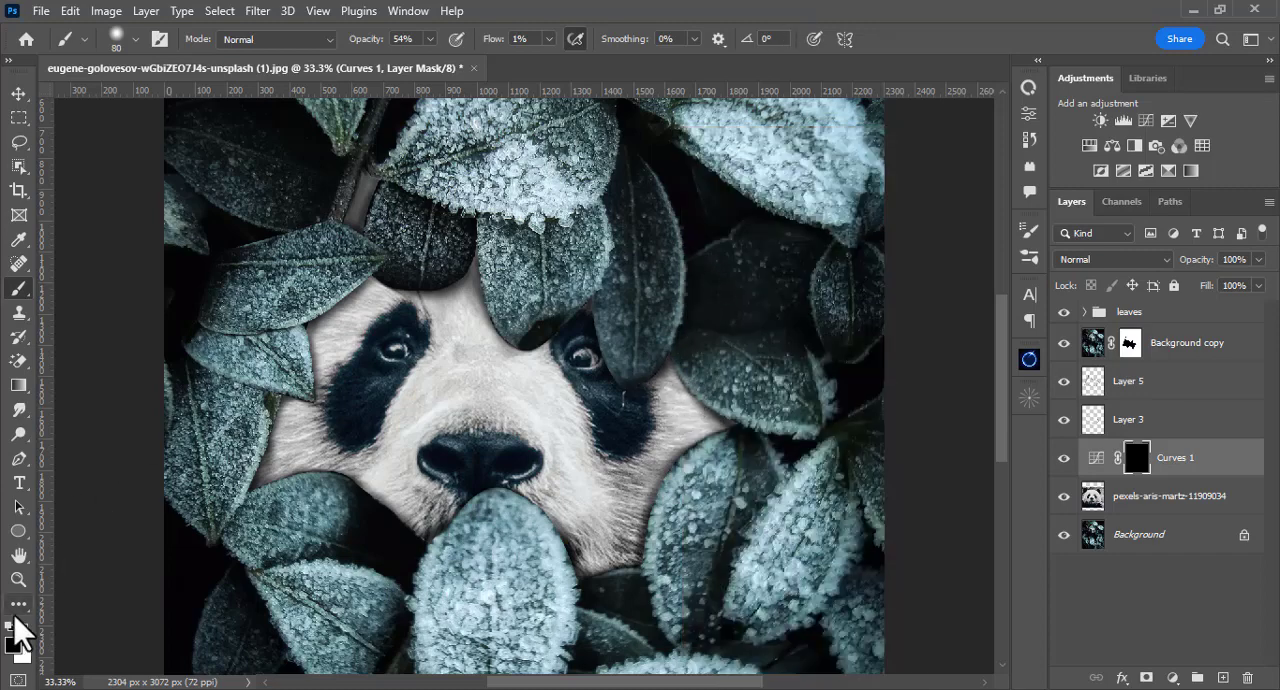
Step: Paint white on the Curves 1 mask with a 114 px brush at 39% opacity to darken the panda's right cheek beside the leaves
mouse_move(672, 375)
mouse_down()
mouse_move(708, 443)
mouse_move(703, 409)
mouse_up()
right_click(703, 409)
drag(768, 163, 780, 163)
click(402, 58)
click(430, 39)
drag(430, 63, 415, 63)
click(561, 5)
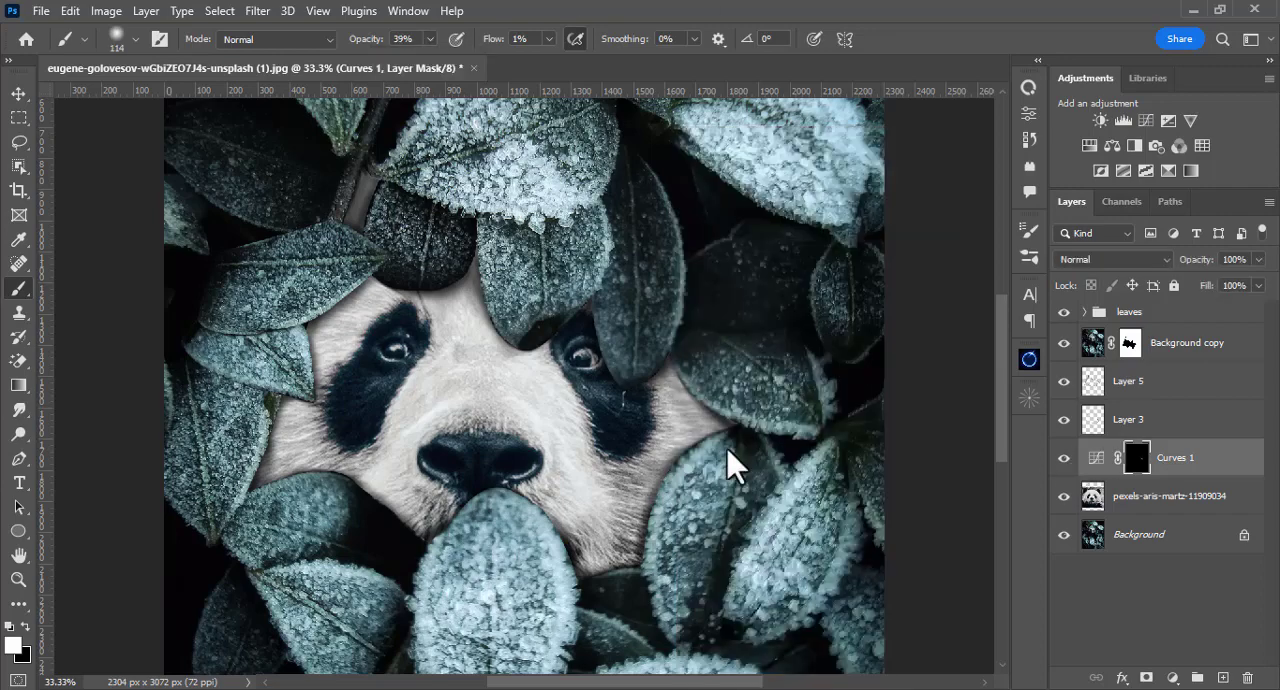
mouse_move(648, 472)
mouse_down()
mouse_move(671, 391)
mouse_move(614, 451)
mouse_move(655, 473)
mouse_up()
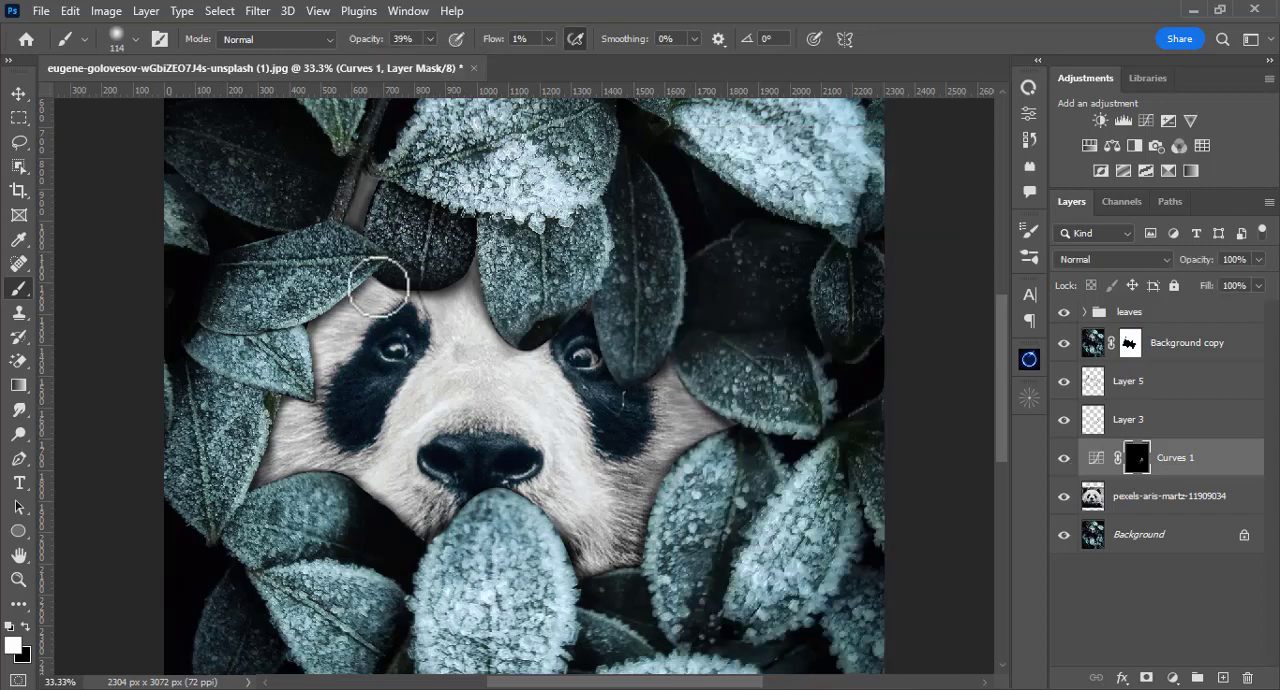
Step: Lower the brush opacity to 25% and paint the Curves 1 mask to shade the forehead, cheeks and muzzle
click(430, 39)
drag(430, 63, 416, 63)
click(343, 301)
drag(347, 353, 352, 307)
mouse_move(261, 499)
mouse_down()
mouse_move(368, 481)
mouse_move(402, 414)
mouse_up()
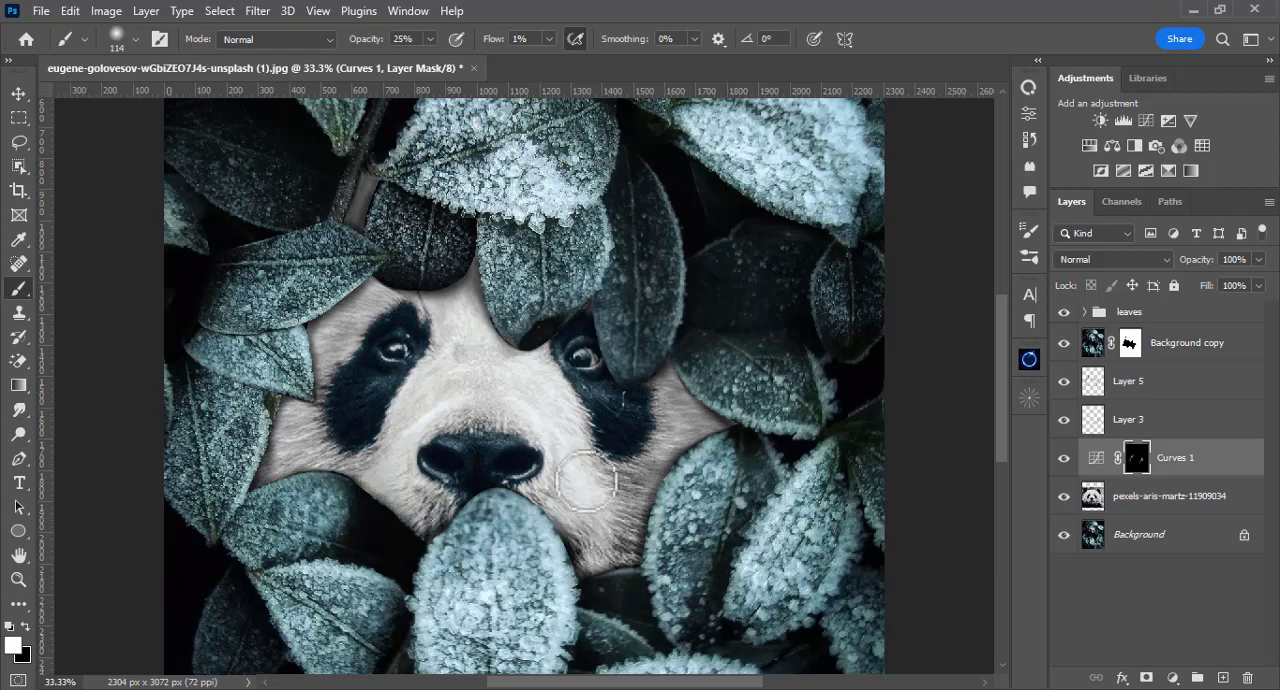
drag(586, 481, 586, 523)
drag(445, 551, 386, 446)
drag(584, 426, 578, 402)
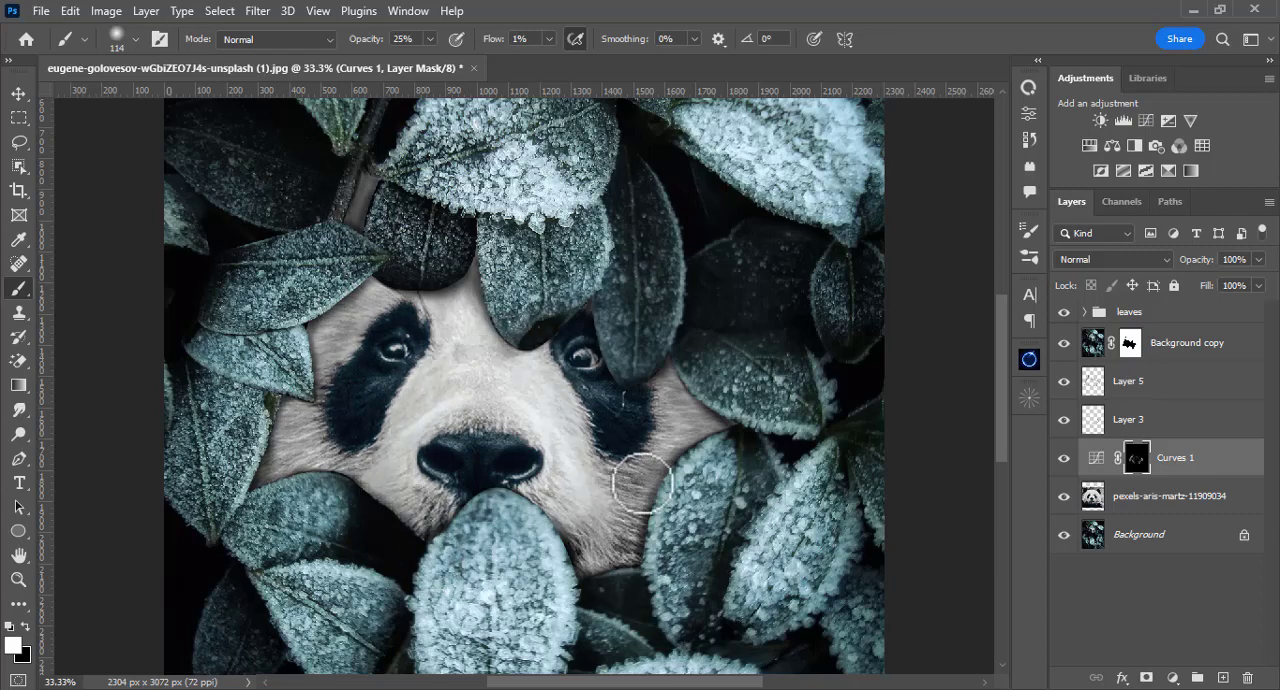
scroll(391, 500, down, 2)
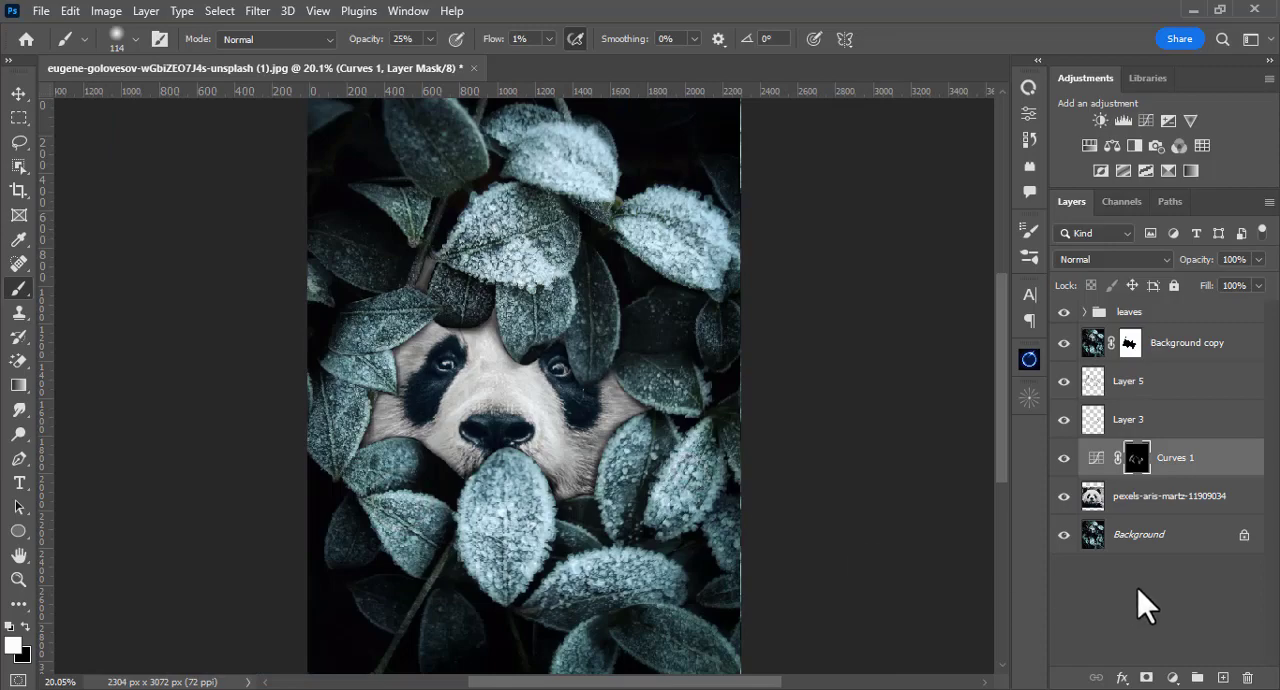
Step: Add a second Curves adjustment above the Background copy layer and darken it by lowering the midtones and the white point
click(1066, 342)
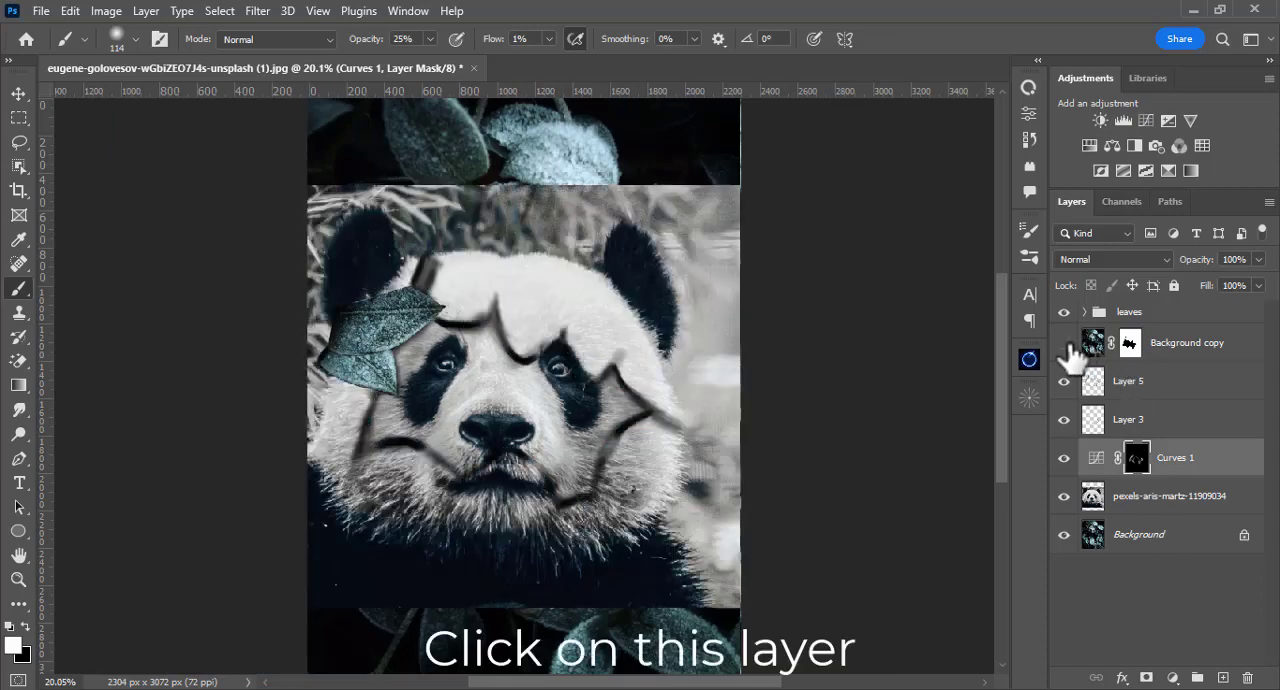
click(1066, 344)
click(1180, 352)
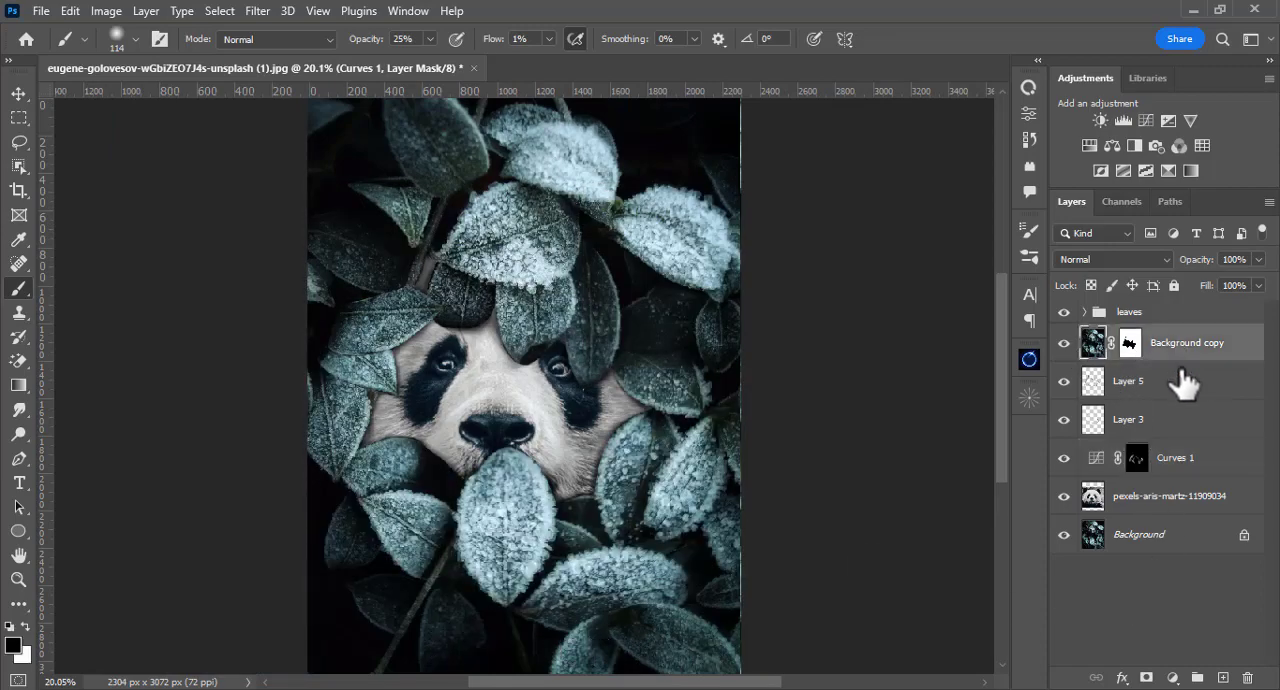
click(1172, 677)
click(1166, 443)
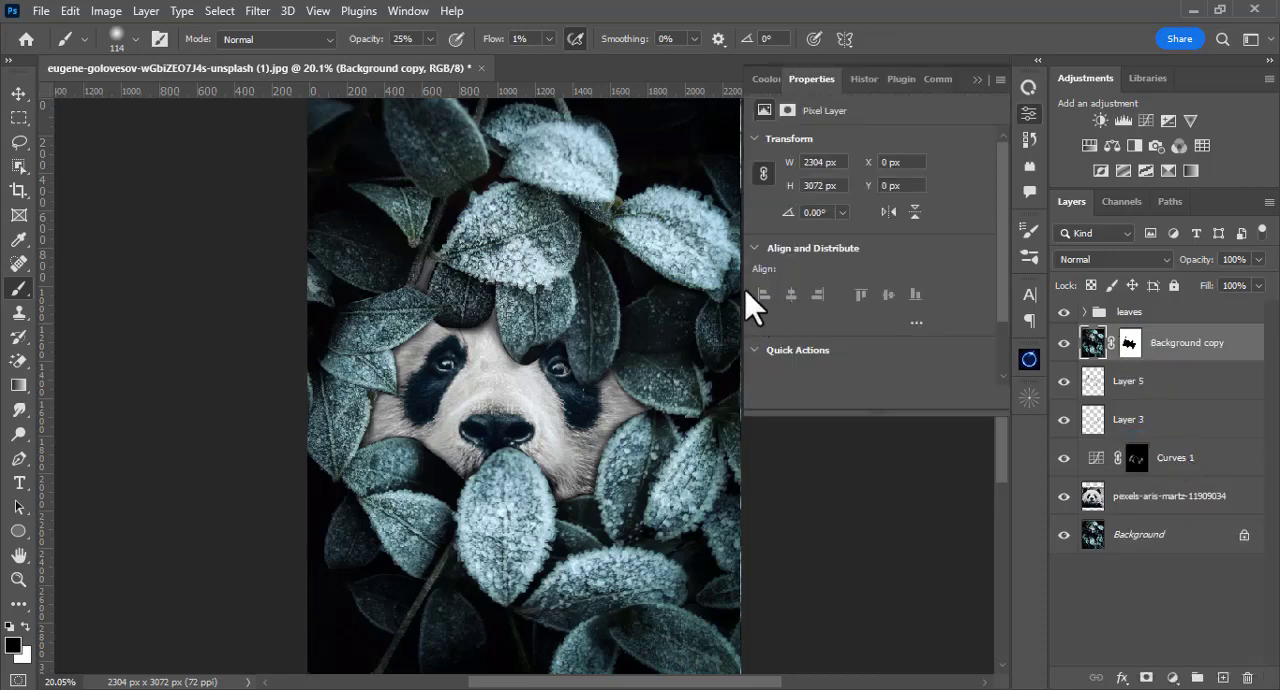
drag(877, 292, 896, 312)
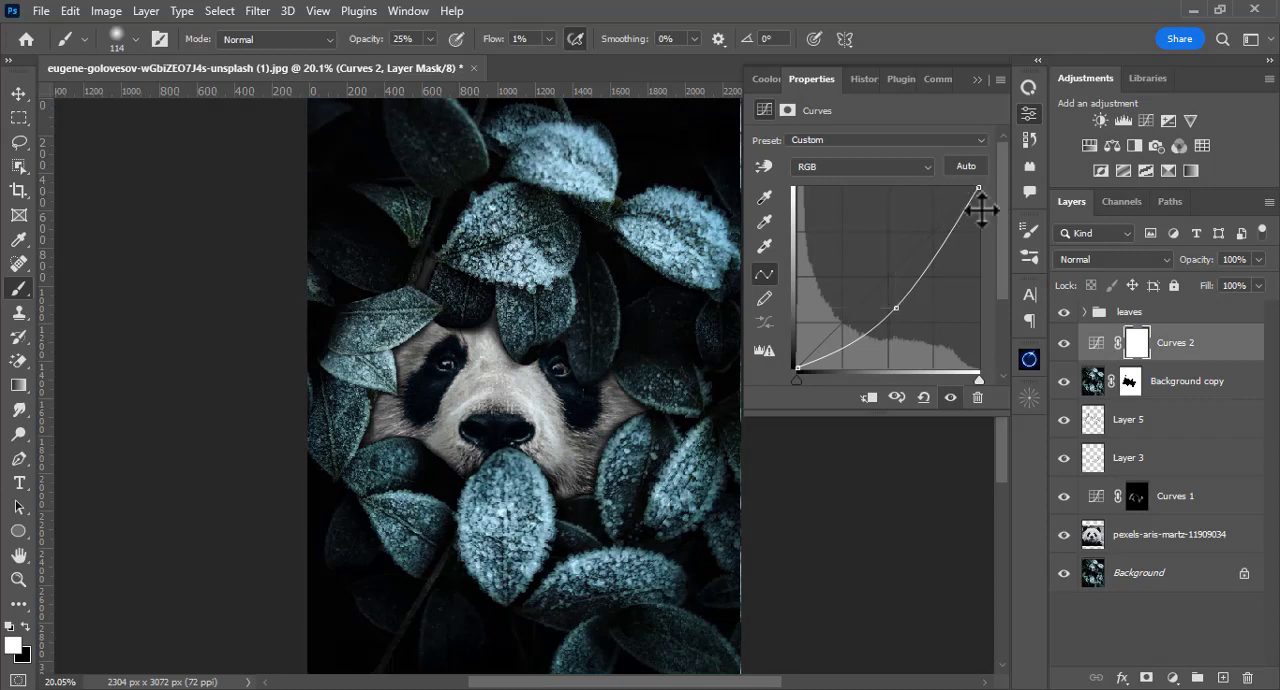
drag(980, 196, 988, 256)
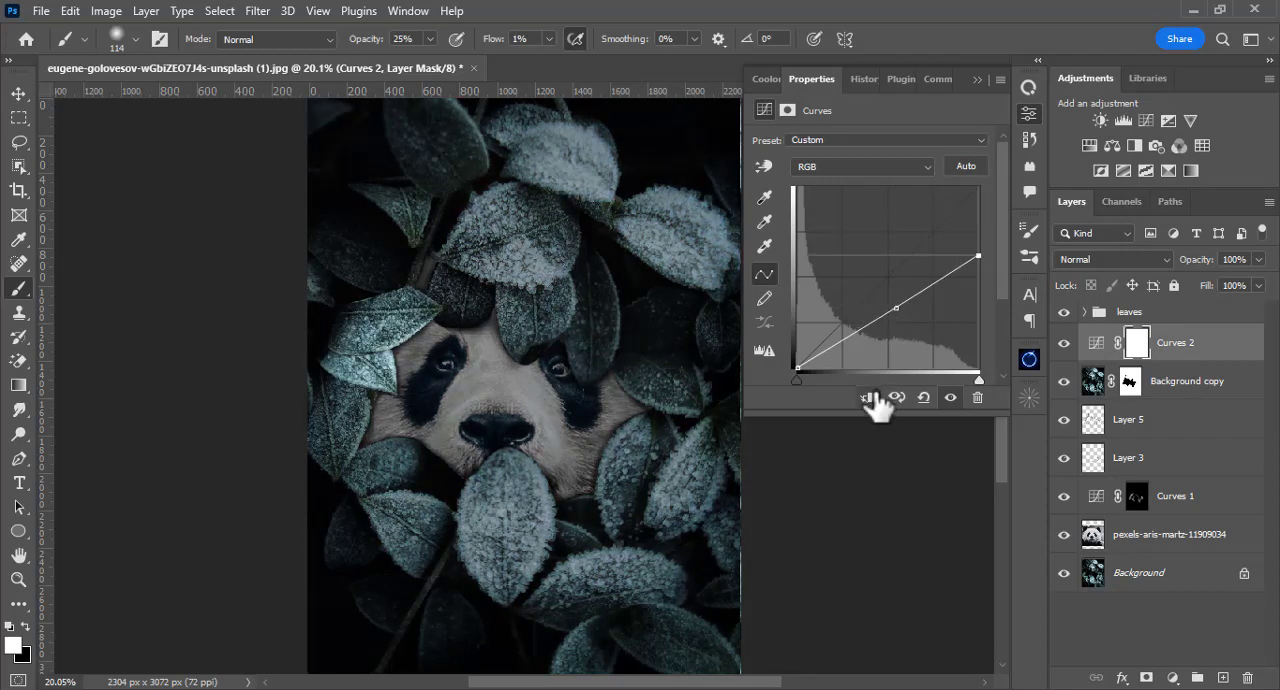
Step: Move Curves 2 above the leaves group and invert its mask to black
click(976, 80)
drag(1155, 338, 1160, 306)
key(ctrl+i)
Step: Paint white on the Curves 2 mask to darken the tip of the leaf under the nose, enlarging the brush to 125 px
key(ctrl+plus)
key(ctrl+plus)
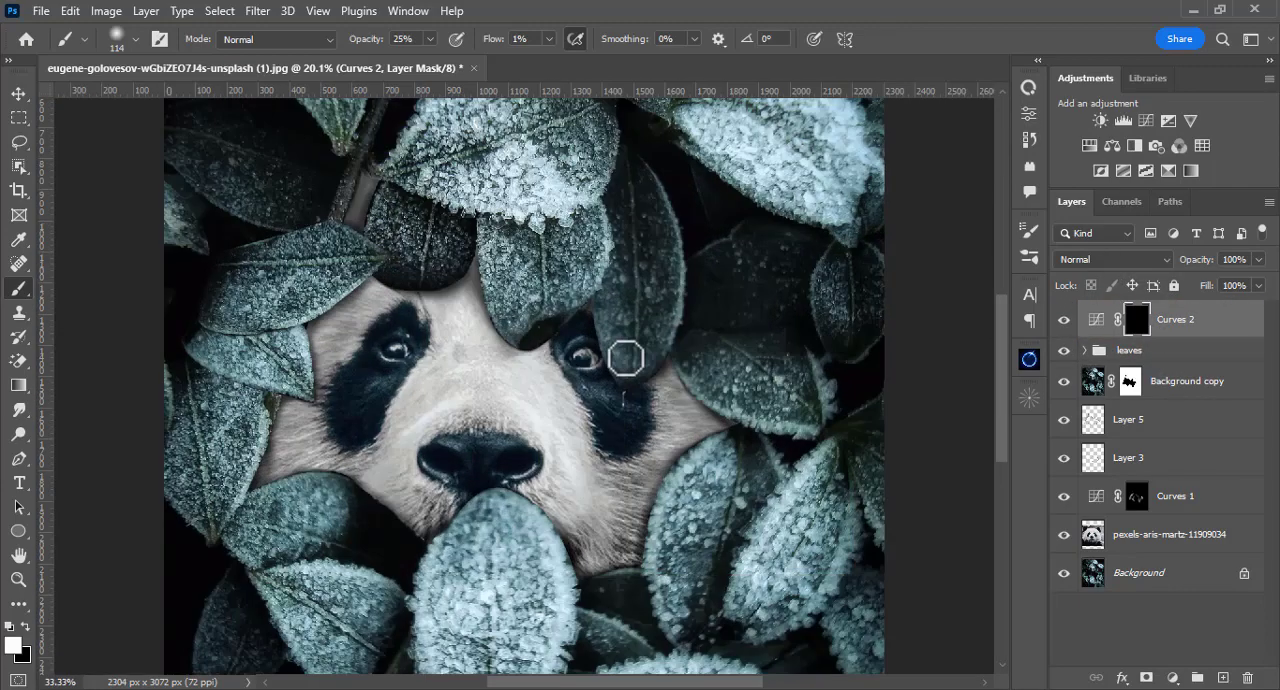
mouse_move(338, 437)
mouse_down()
mouse_move(428, 362)
mouse_move(377, 343)
mouse_up()
right_click(397, 338)
click(638, 5)
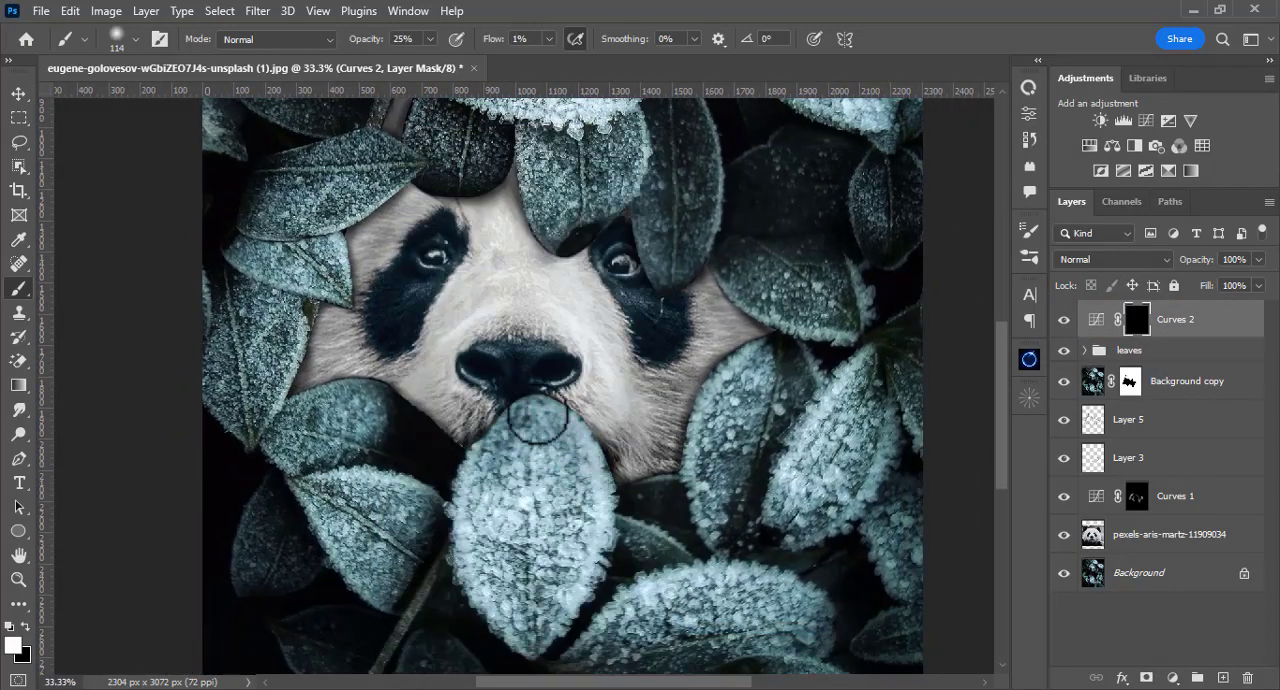
drag(538, 415, 526, 429)
key(p)
key(b)
key(bracketright)
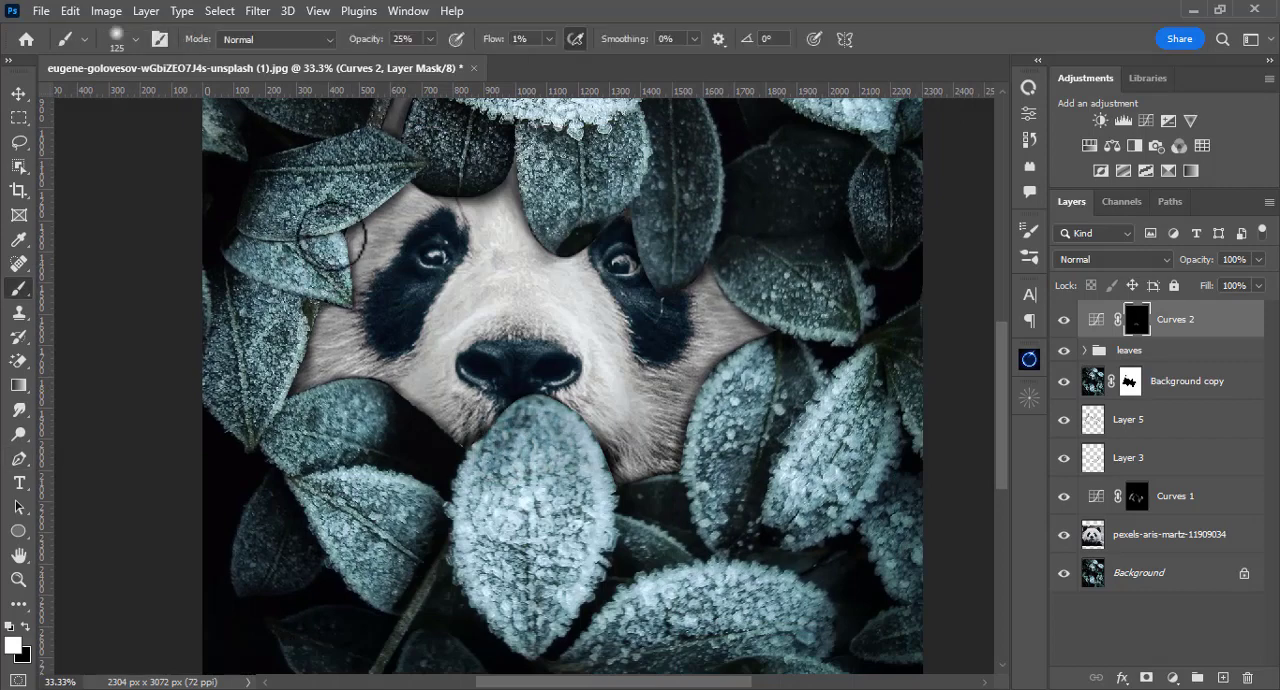
Step: Shade the leaves around the face on the Curves 2 mask at 39% opacity, using brush sizes of 45 and 70 px
key(bracketleft)
key(bracketleft)
key(bracketleft)
key(bracketleft)
drag(429, 39, 442, 63)
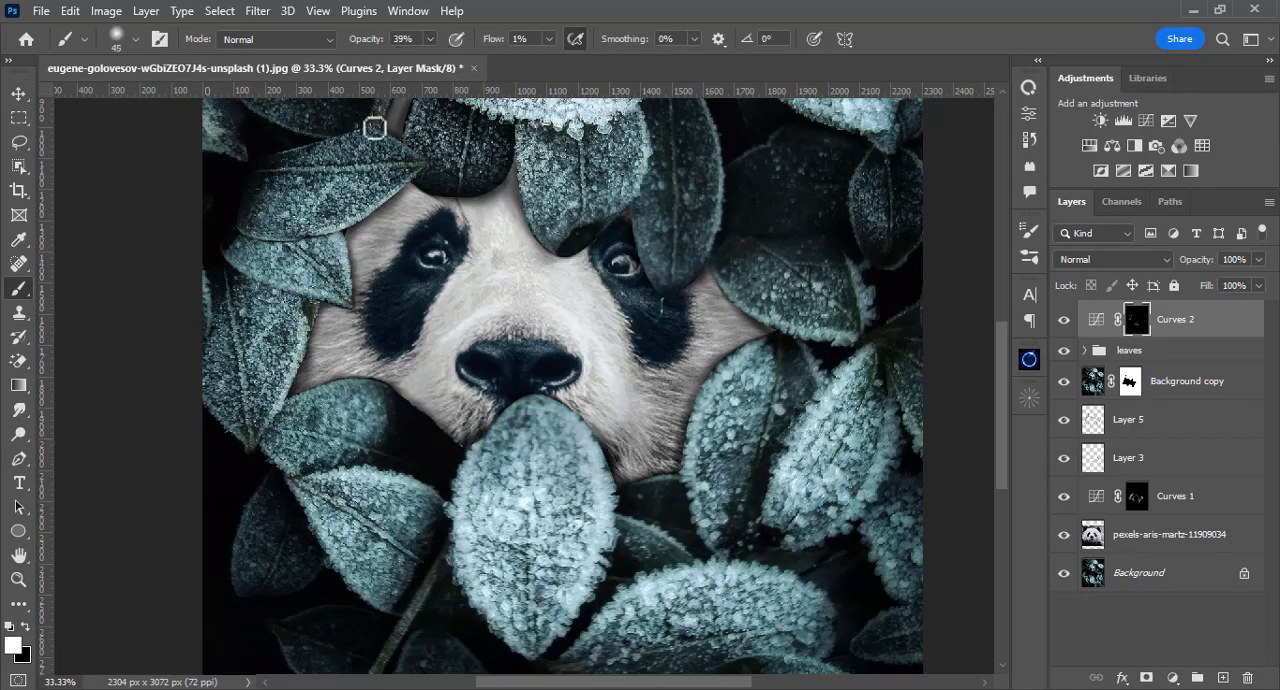
key(bracketright)
key(bracketright)
key(bracketright)
key(bracketright)
key(bracketright)
key(bracketright)
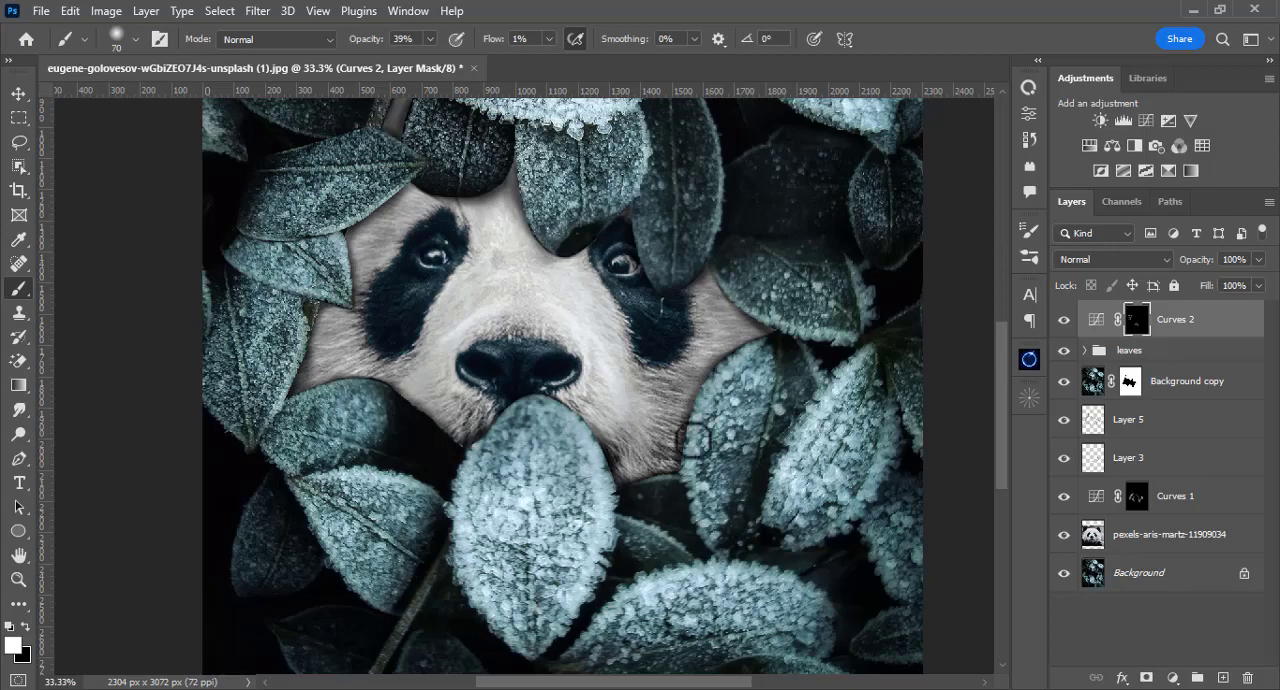
alt+scroll(487, 400, down, 3)
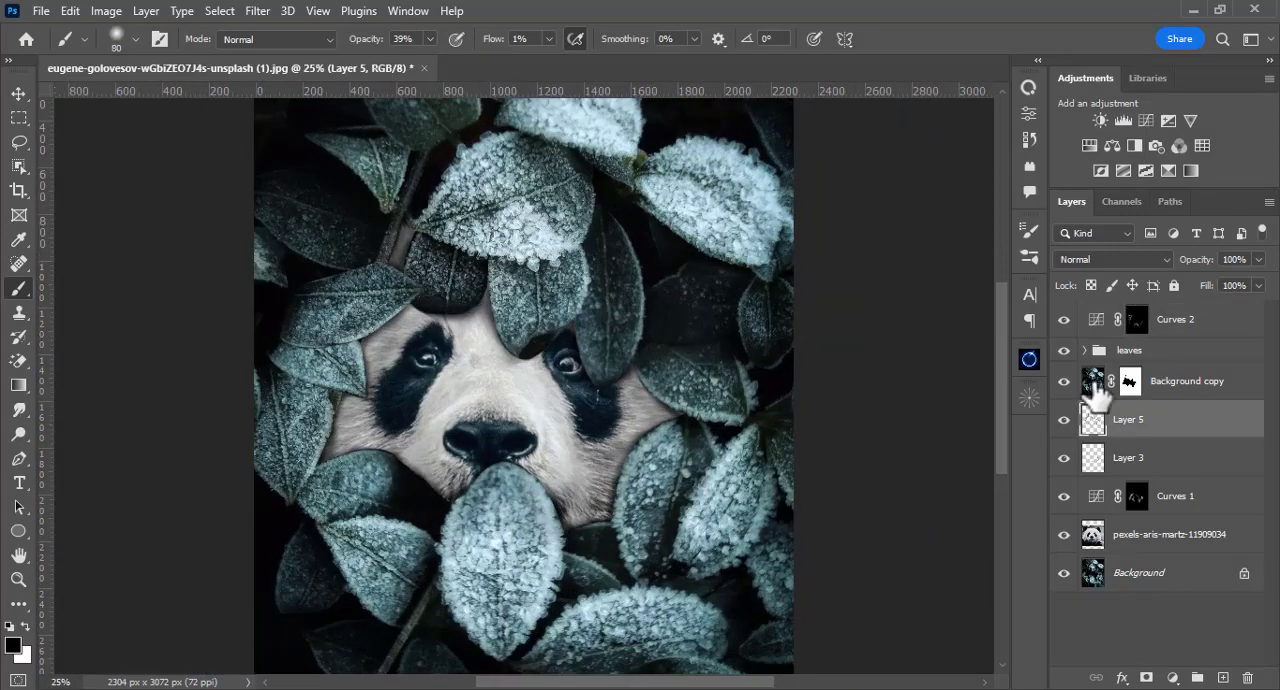
Step: Add an empty layer above Background copy and paint black between the leaves above the face with a 32 px brush at 89% opacity
click(1095, 395)
click(1224, 679)
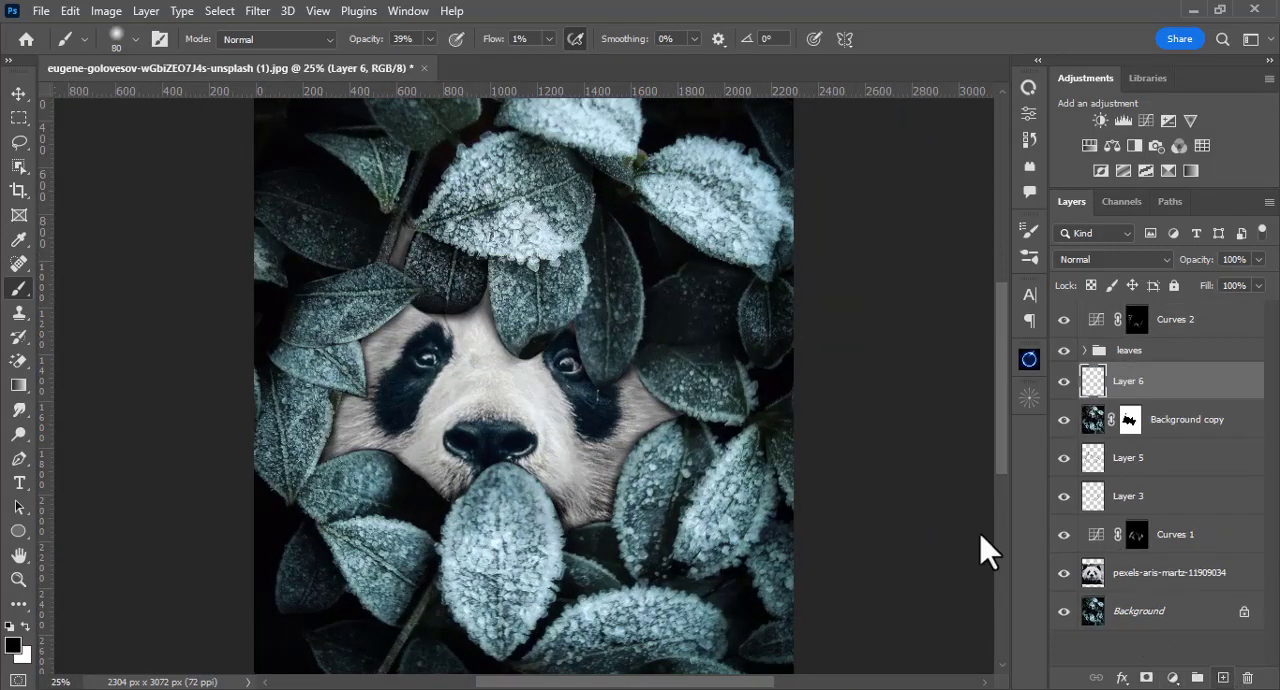
alt+scroll(400, 250, up, 3)
key(bracketleft)
key(bracketleft)
key(bracketleft)
key(bracketleft)
key(bracketleft)
key(bracketleft)
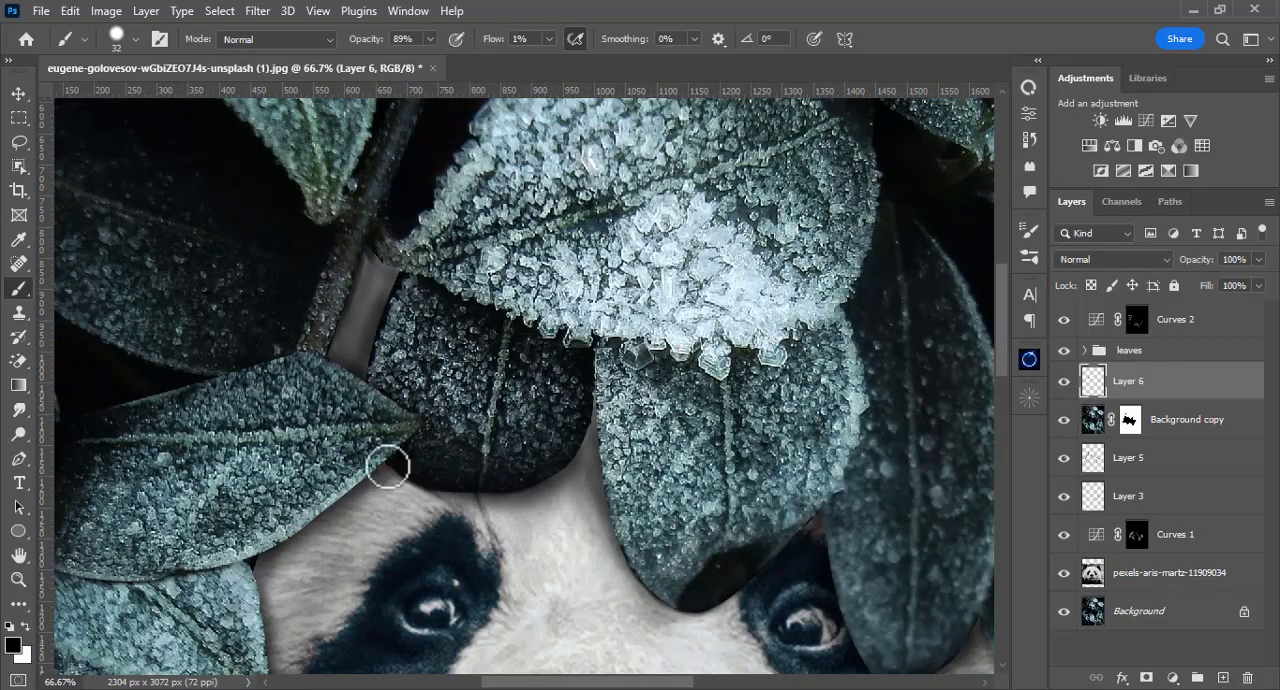
key(ctrl+0)
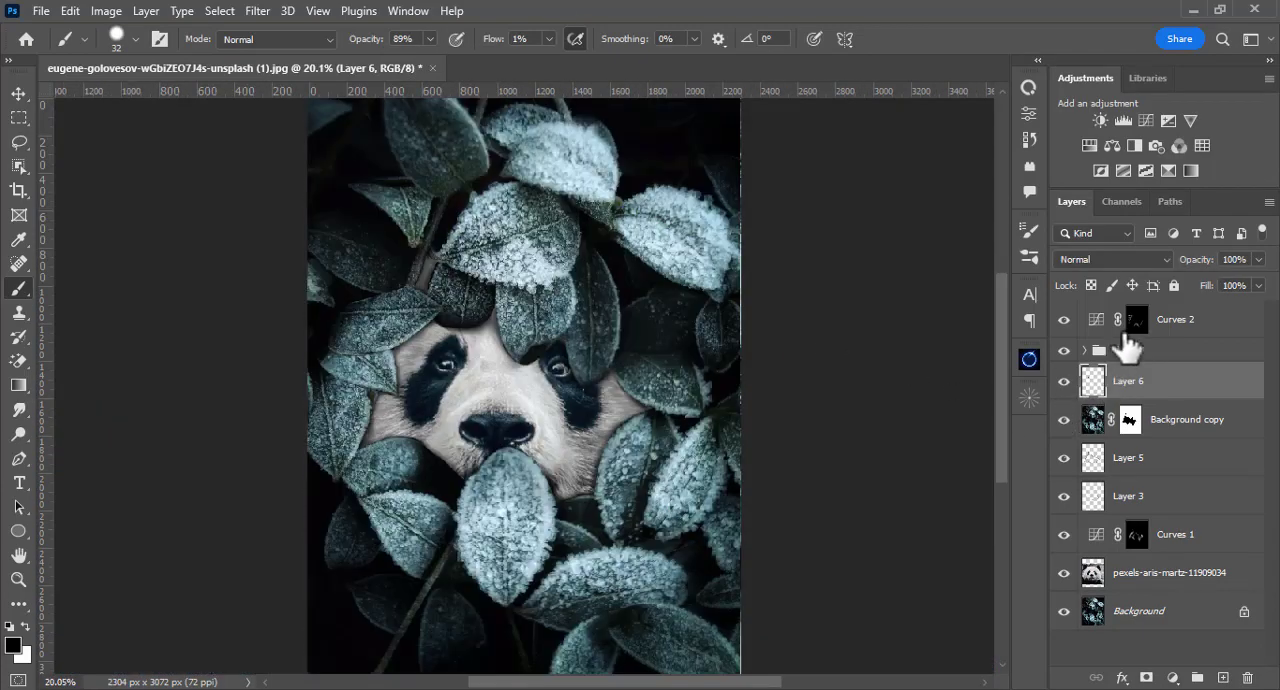
Step: Select Curves 2 and crop the image edges inward to 2065 x 2863 px
click(1181, 328)
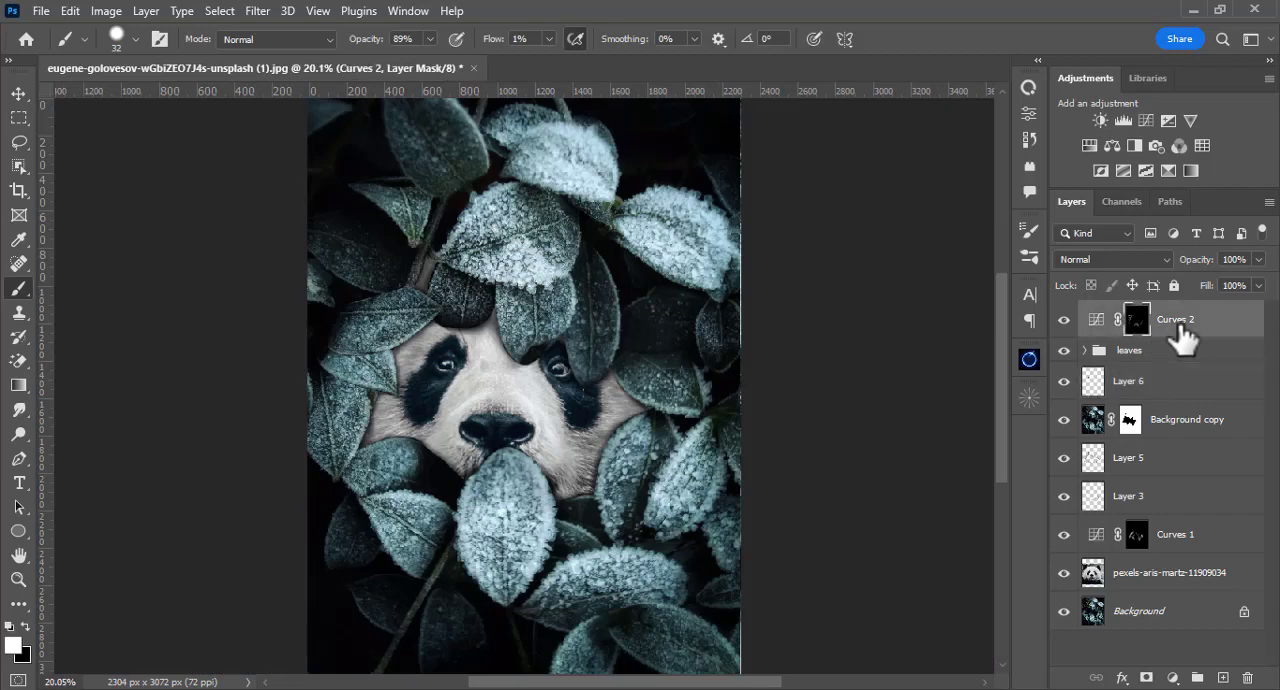
key(c)
drag(737, 378, 694, 400)
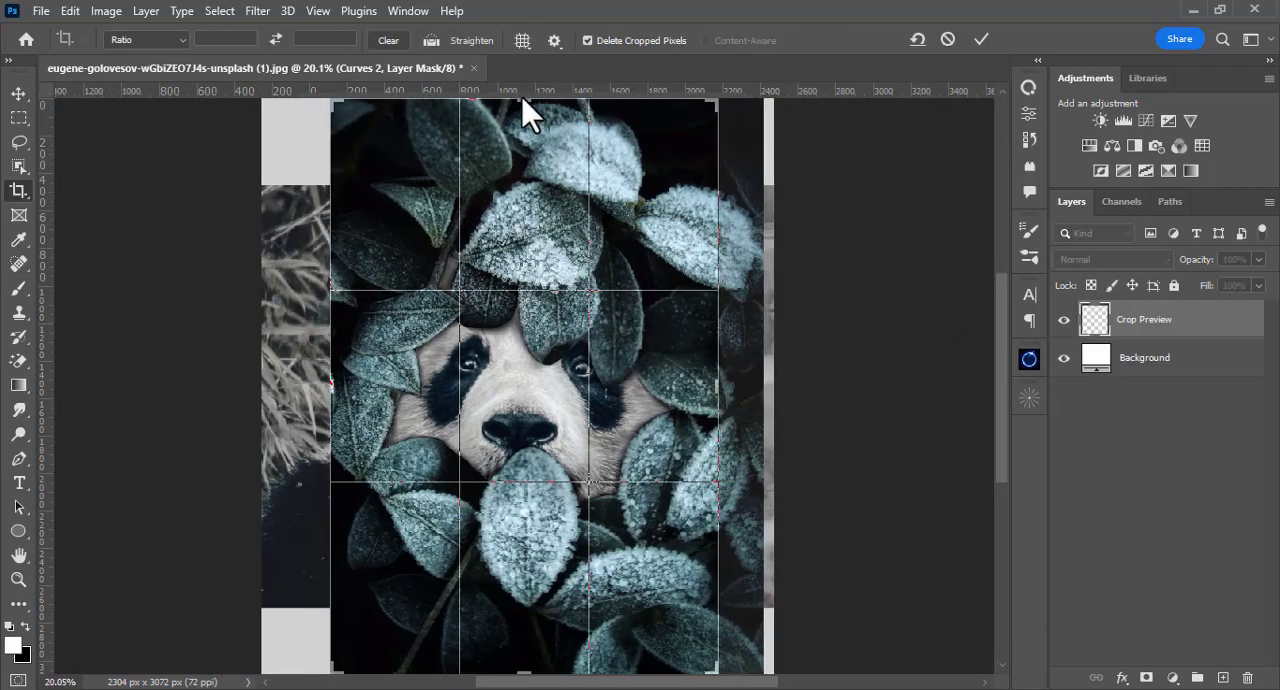
drag(522, 99, 523, 118)
key(Return)
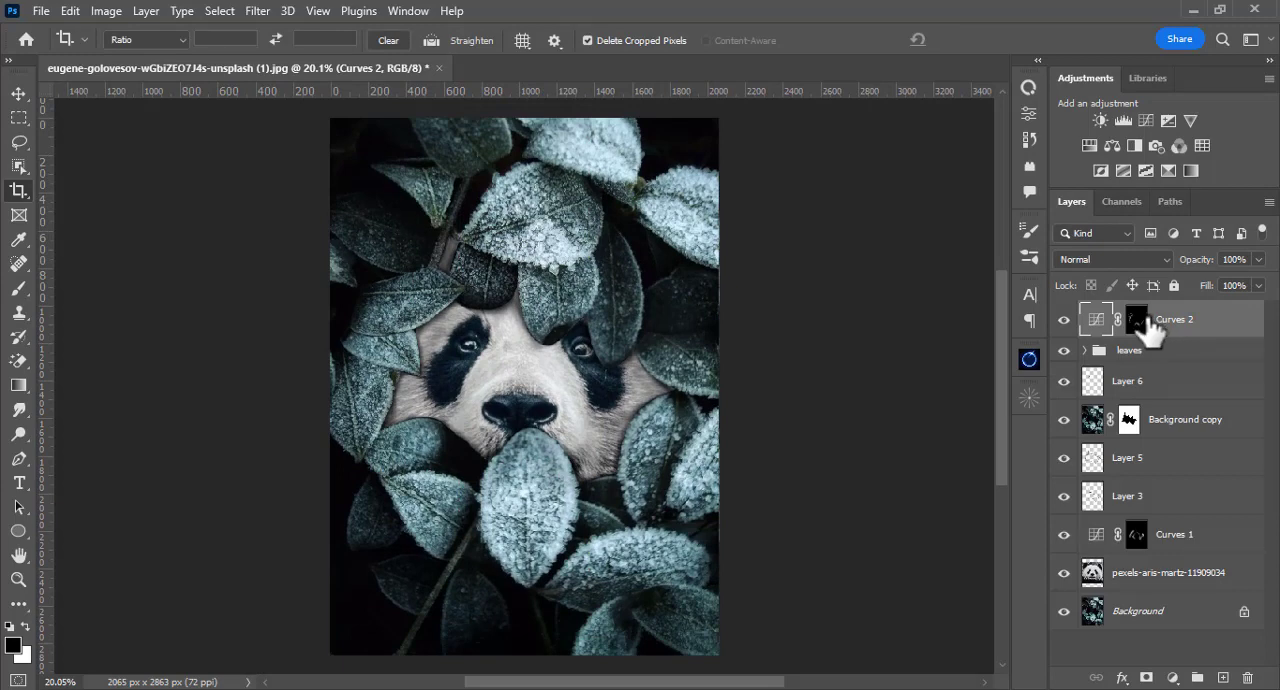
Step: Merge all visible layers into a new layer above Curves 2 and open it in the Camera Raw filter
key(ctrl+shift+alt+e)
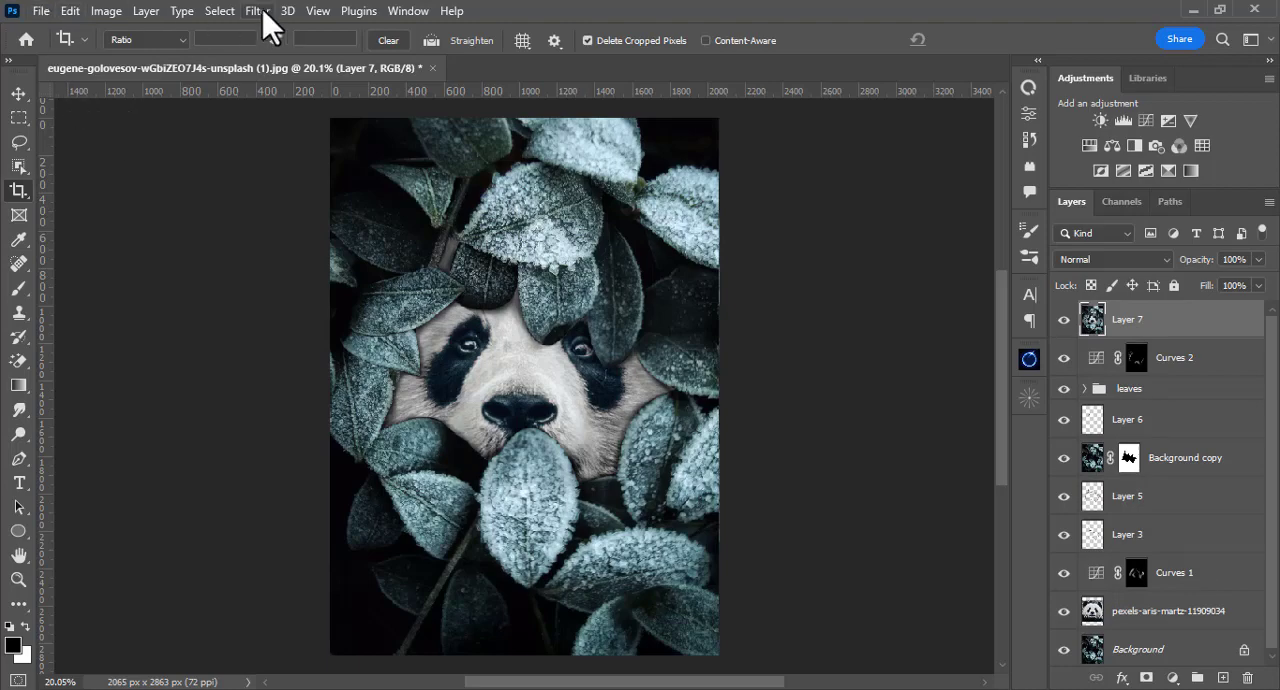
click(257, 12)
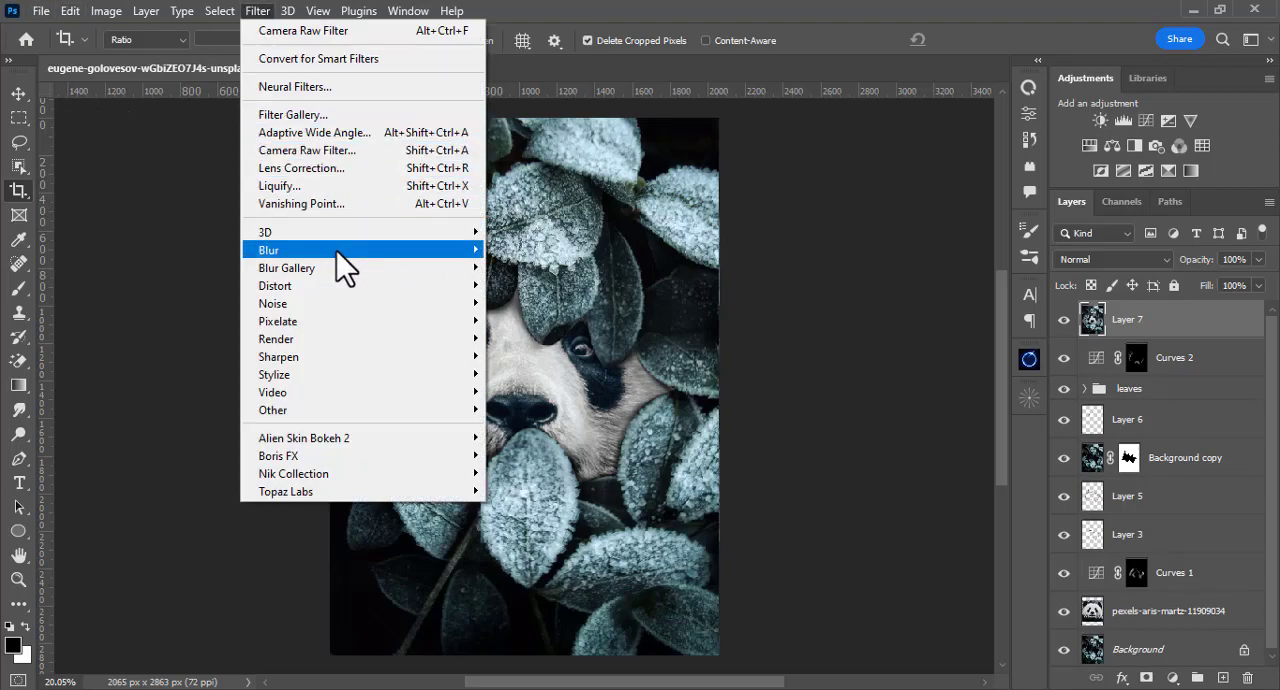
click(324, 151)
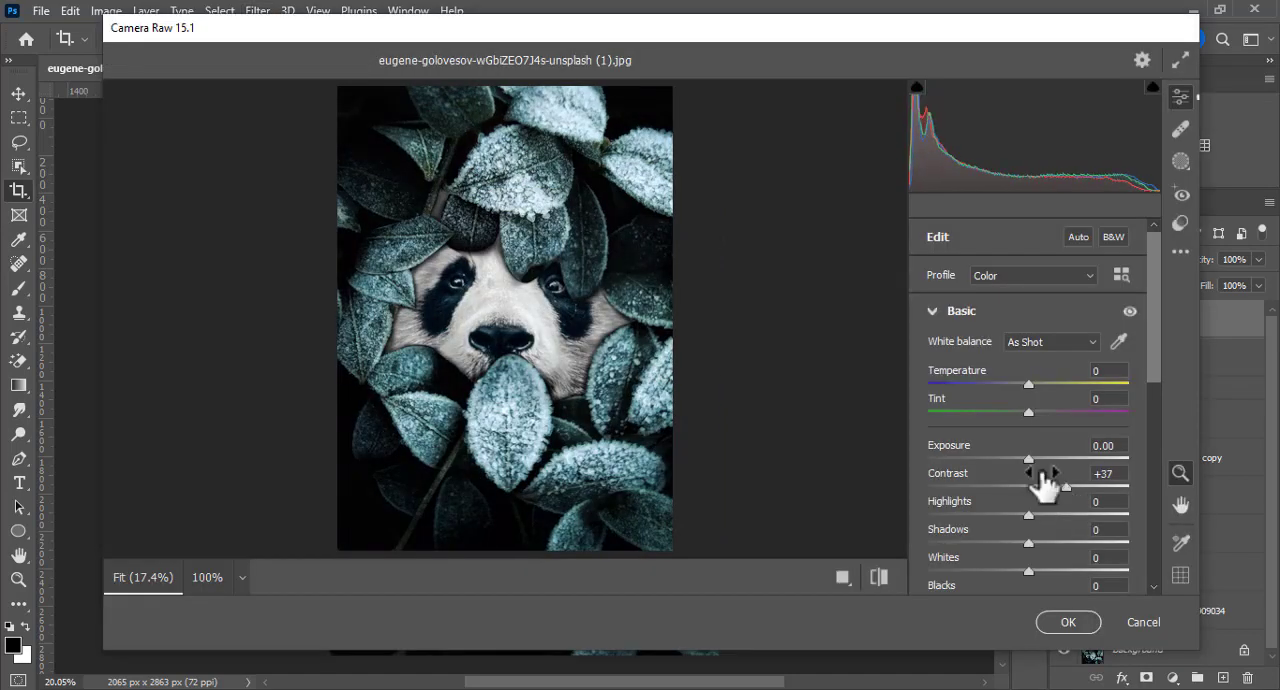
Step: Set the Basic adjustments to Exposure -0.10, Contrast +37, Highlights -9, Shadows +6, Texture +12, Clarity +16 and Dehaze -1
mouse_move(1029, 458)
mouse_down()
mouse_move(998, 455)
mouse_move(1026, 456)
mouse_up()
drag(1154, 389, 1029, 476)
scroll(1156, 428, down, 1)
scroll(1156, 430, down, 1)
scroll(1157, 440, down, 1)
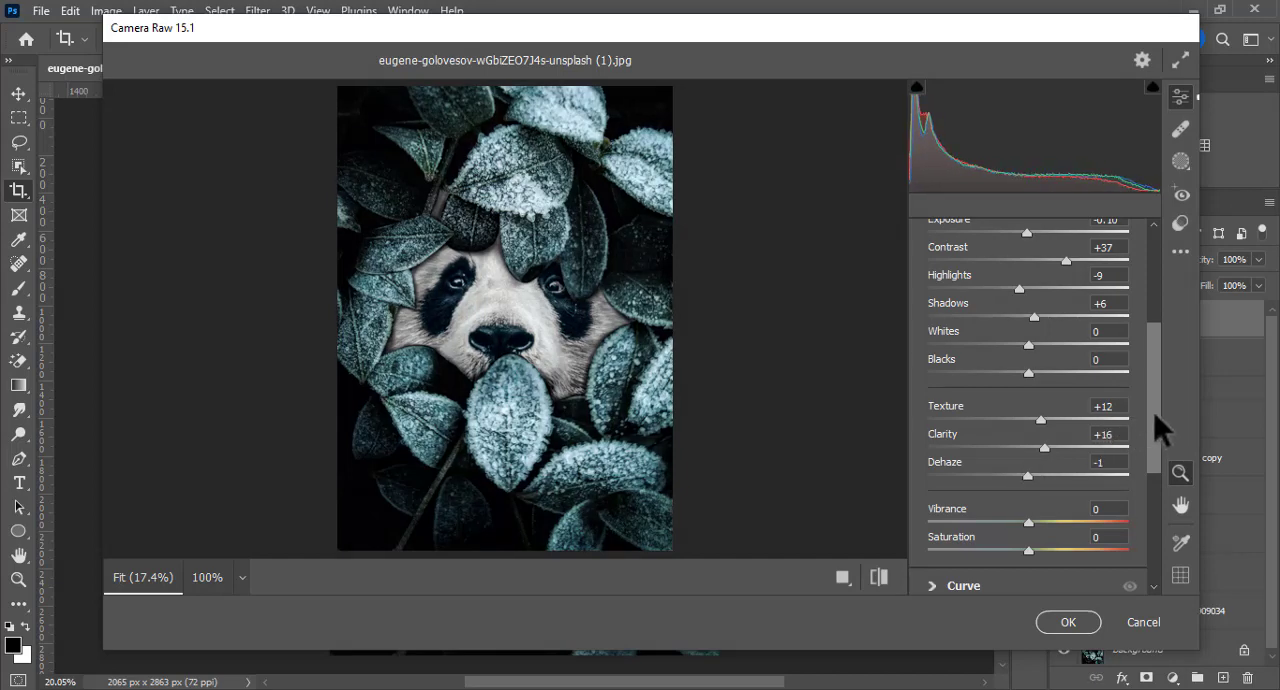
scroll(1147, 449, down, 1)
scroll(1148, 430, down, 2)
scroll(1148, 416, up, 2)
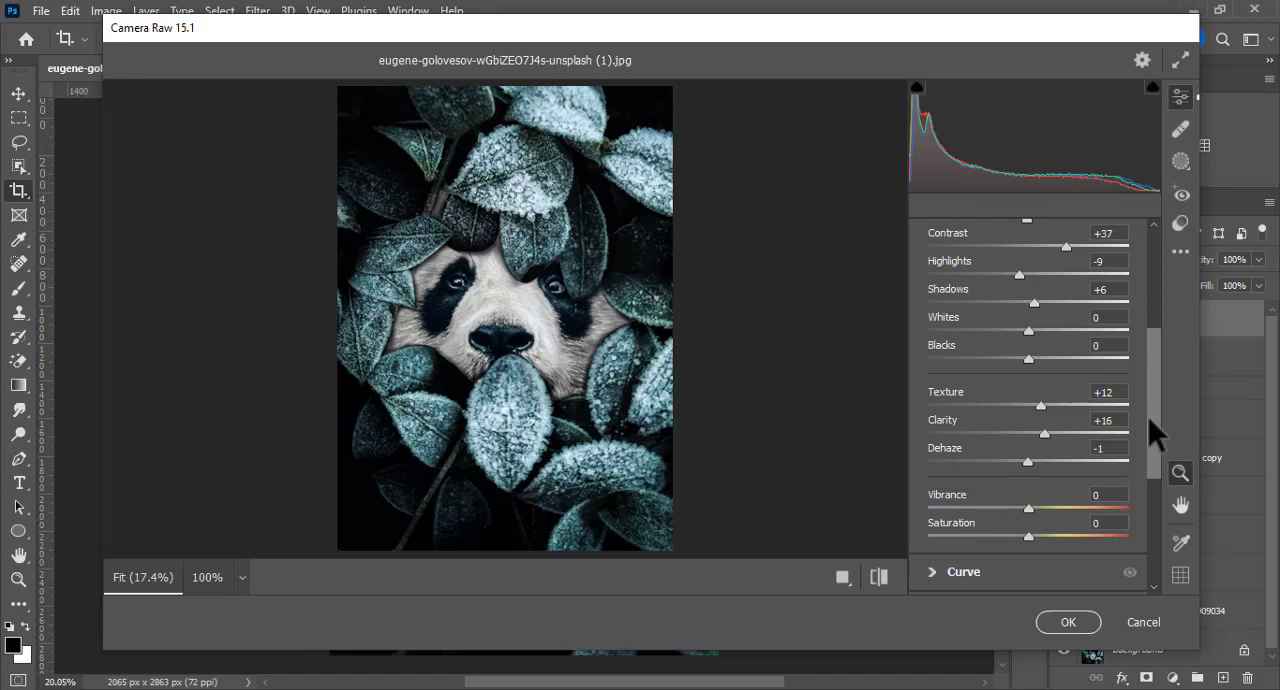
scroll(1148, 416, up, 1)
scroll(1148, 338, up, 5)
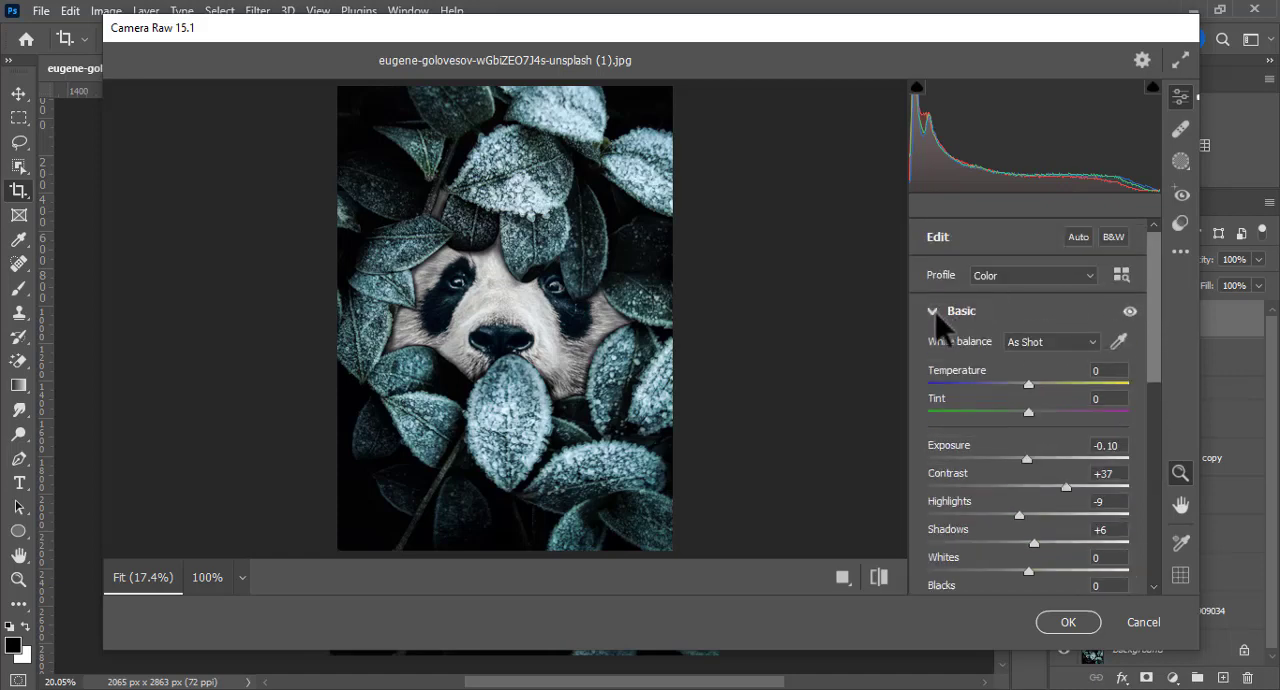
click(933, 312)
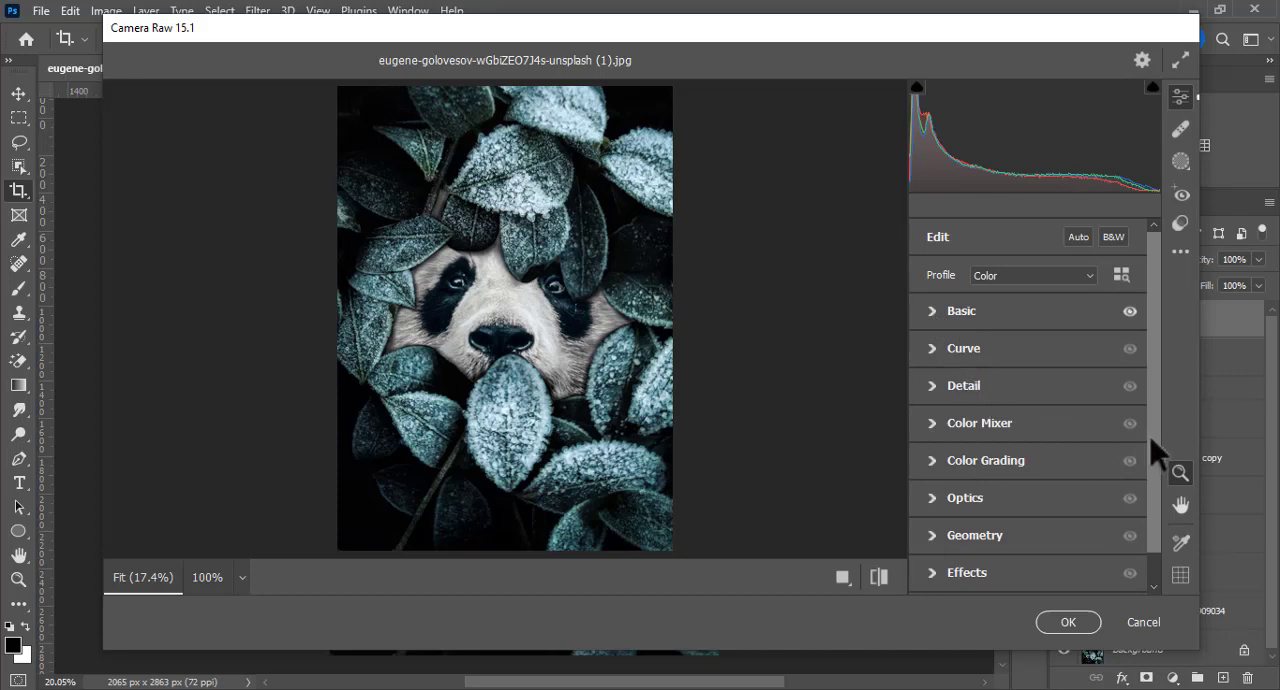
Step: In the Color Mixer, set the saturation of Reds to -53, Oranges to -41 and Yellows to +5, and adjust the Greens saturation
click(931, 421)
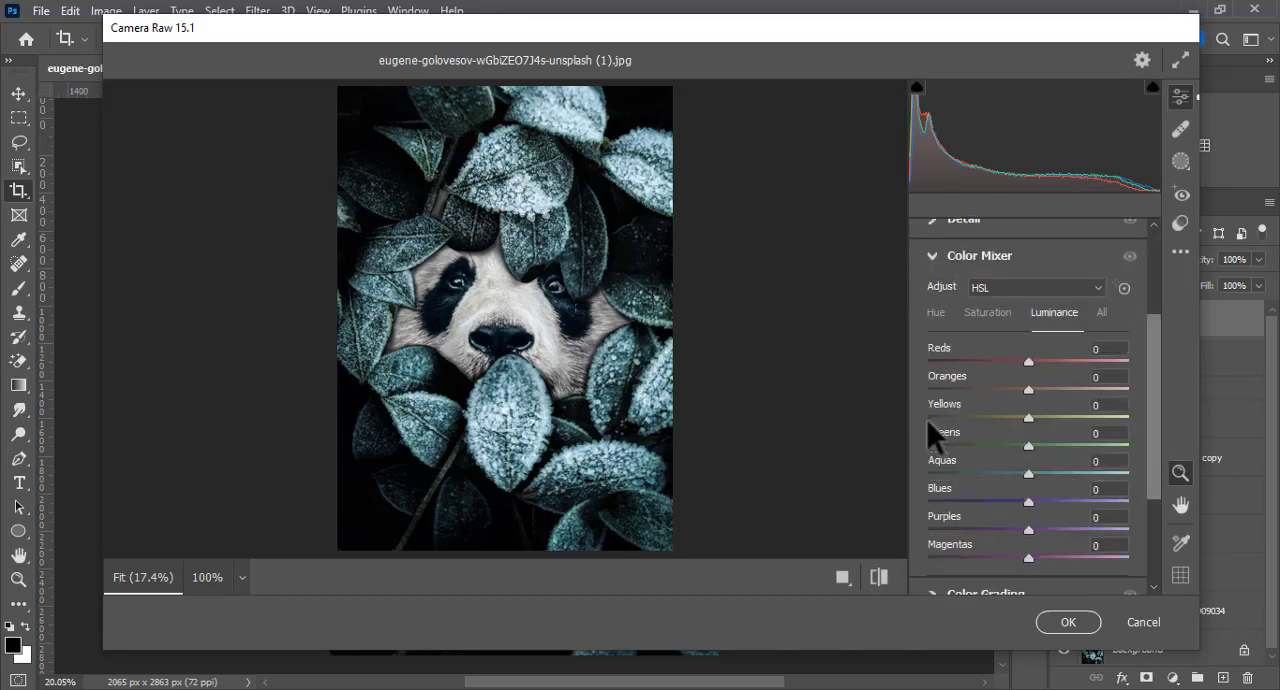
click(987, 312)
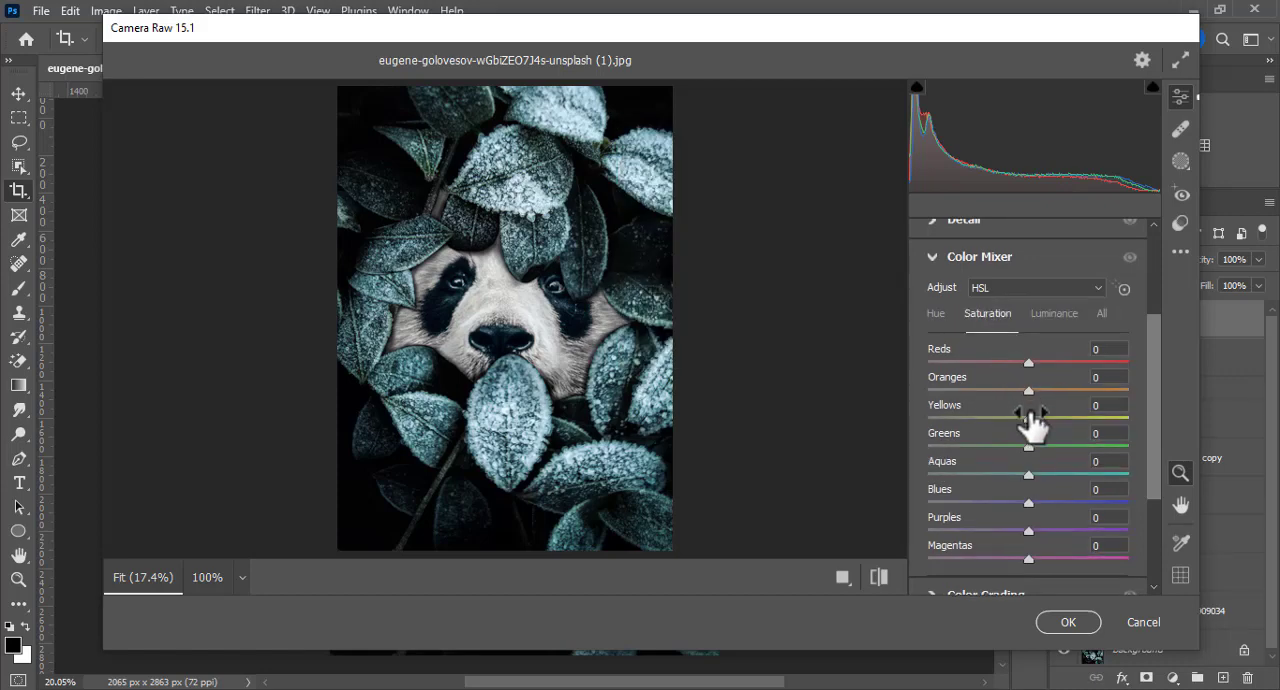
drag(1028, 390, 961, 421)
drag(1030, 362, 978, 364)
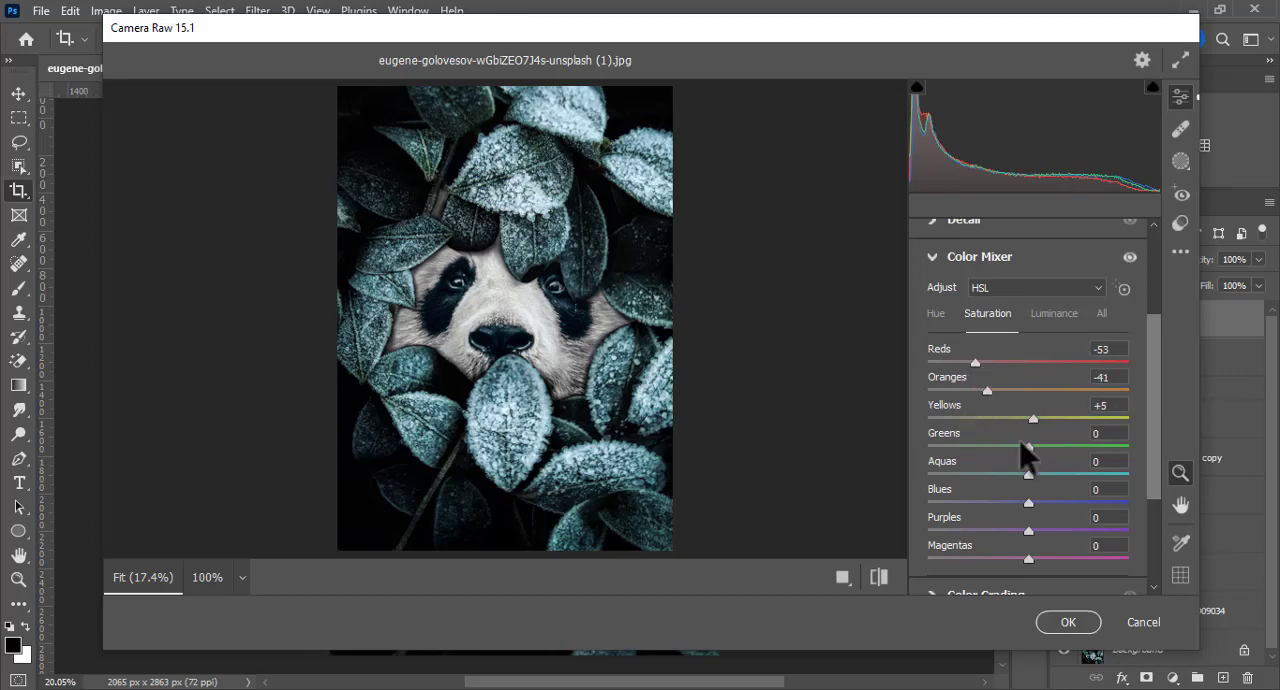
drag(1025, 446, 944, 410)
drag(1052, 447, 1005, 458)
click(932, 258)
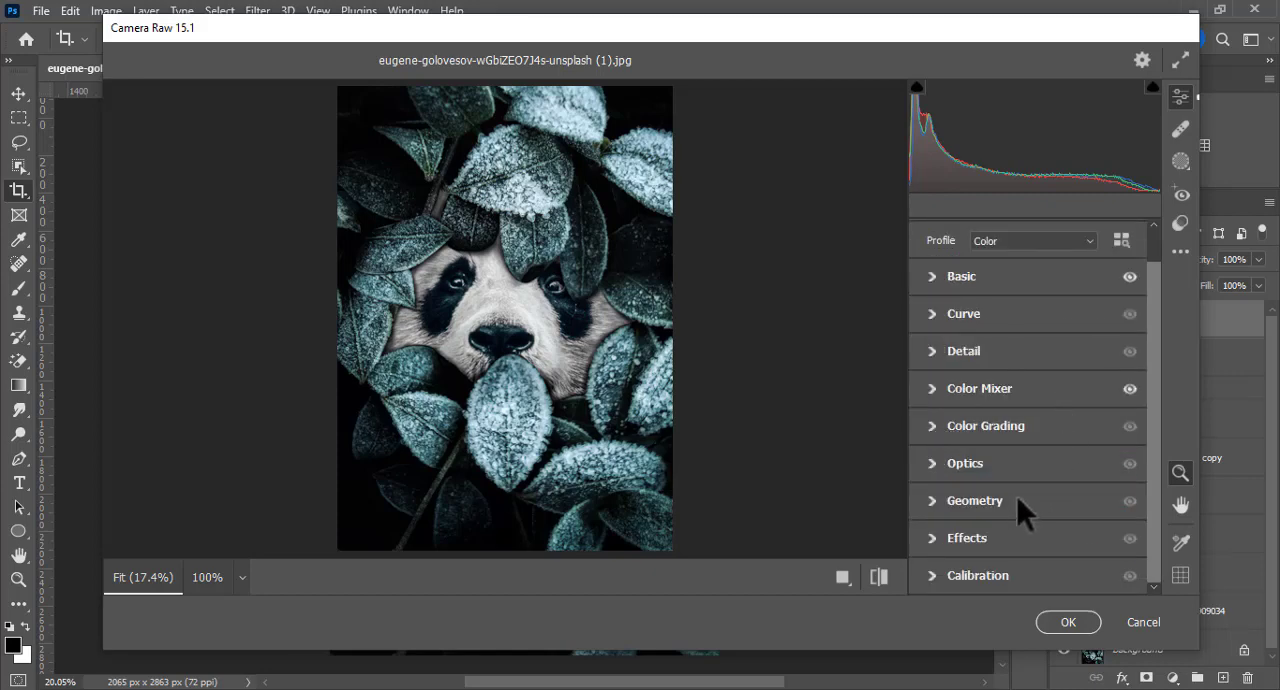
Step: Add a vignette of -16 with Midpoint 44 and Roundness -32, and apply the Camera Raw filter
click(933, 538)
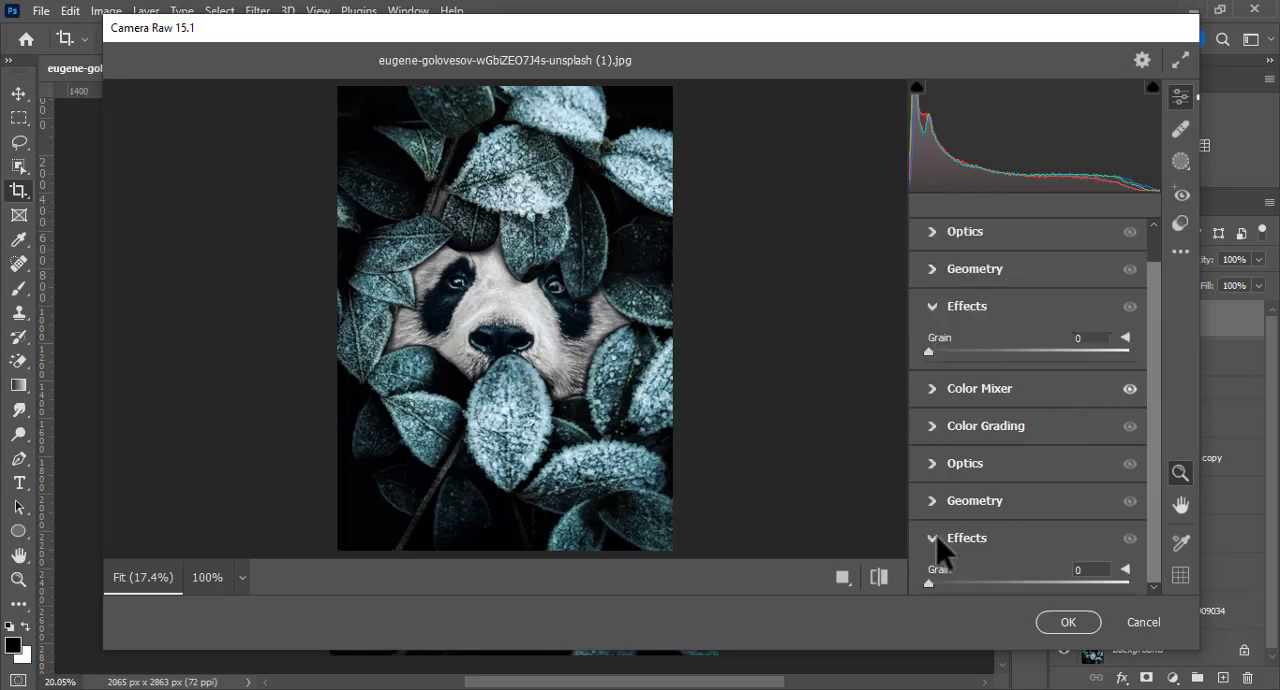
mouse_move(1029, 388)
mouse_down()
mouse_move(987, 388)
mouse_move(1012, 390)
mouse_up()
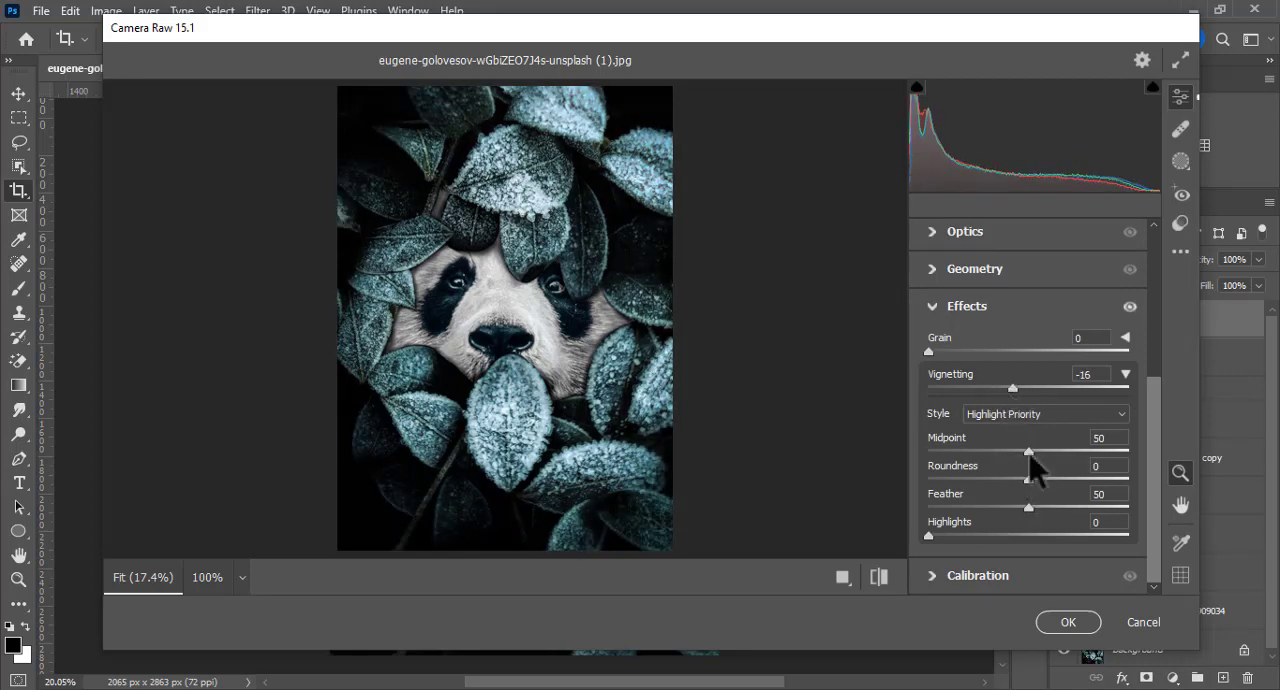
drag(1030, 453, 1002, 475)
click(1072, 628)
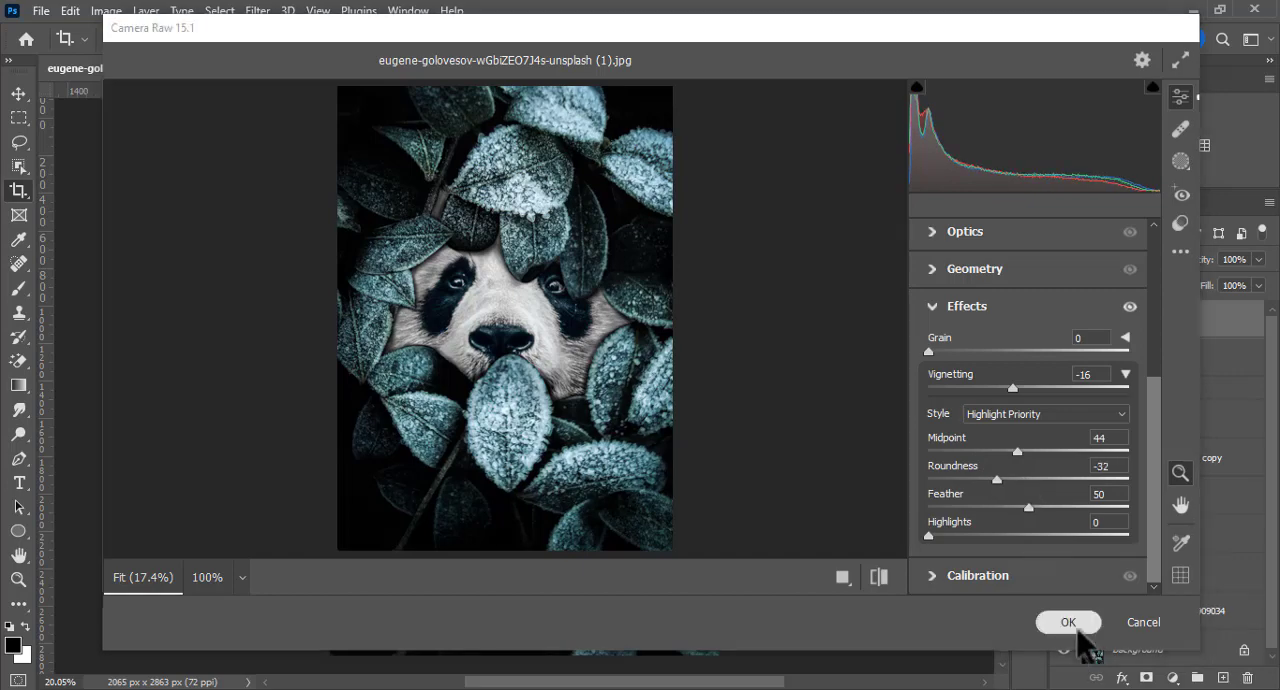